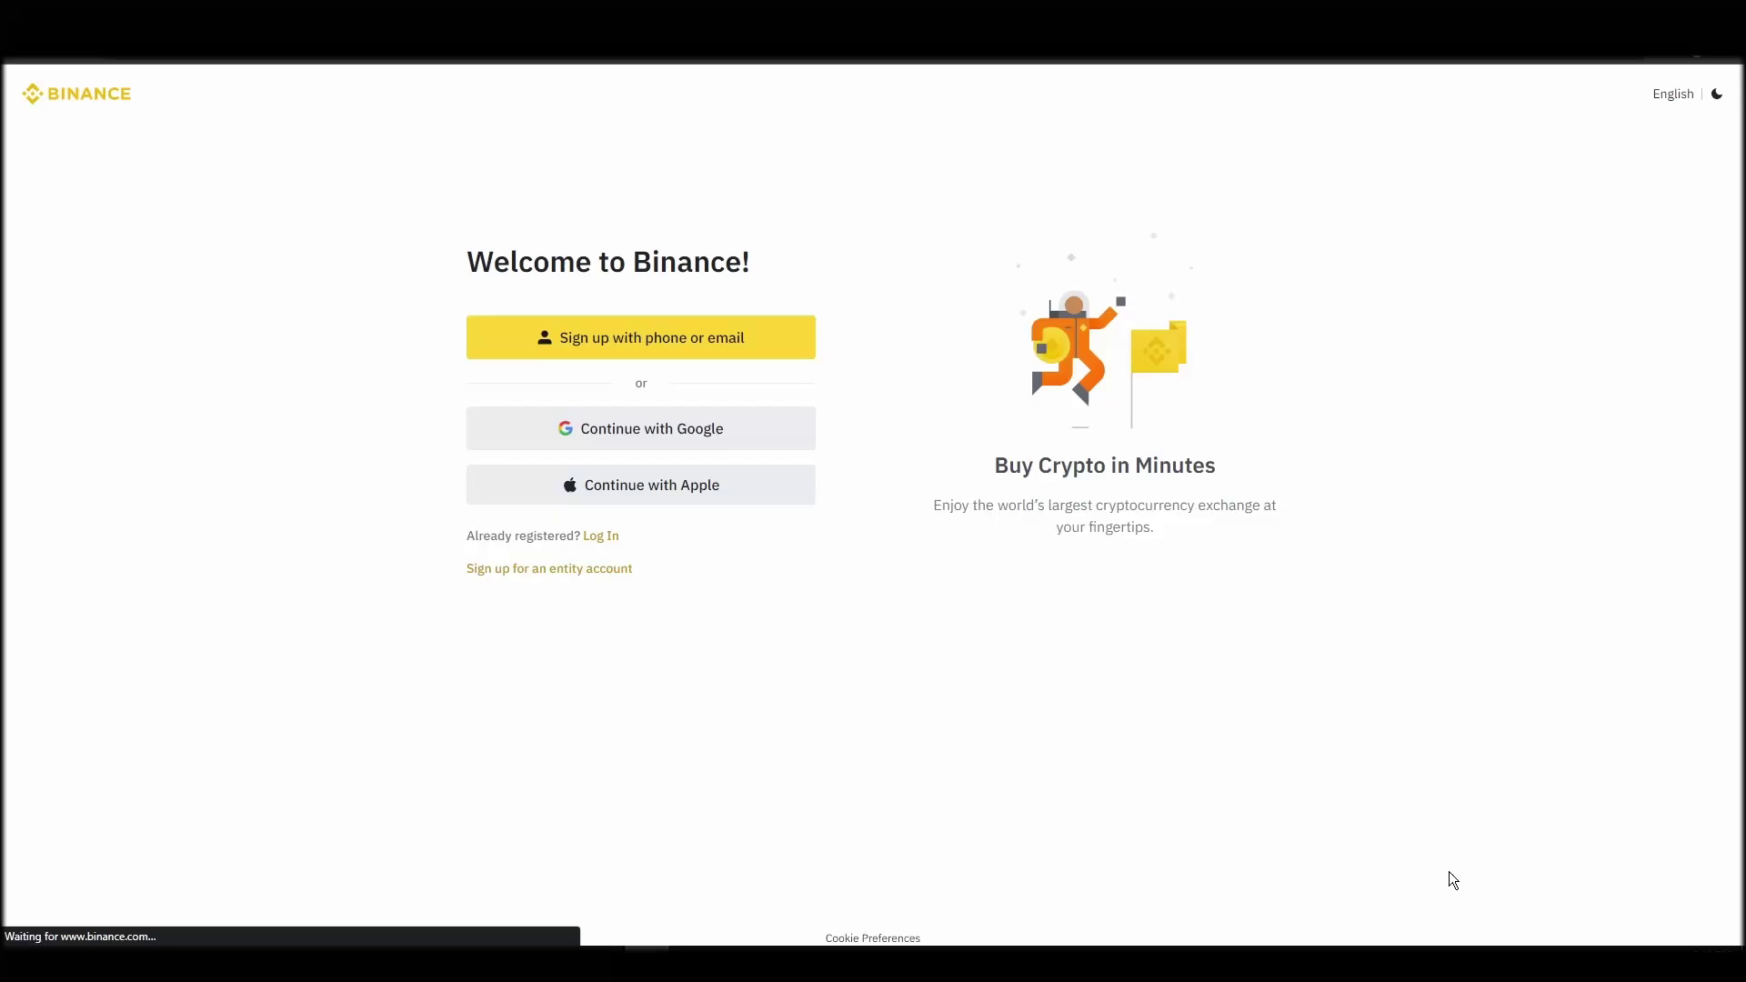
Sign up for a personal account with email and password, agree to terms, and verify the email code
left_click(663, 341)
type("ndtea.com")
key("Tab")
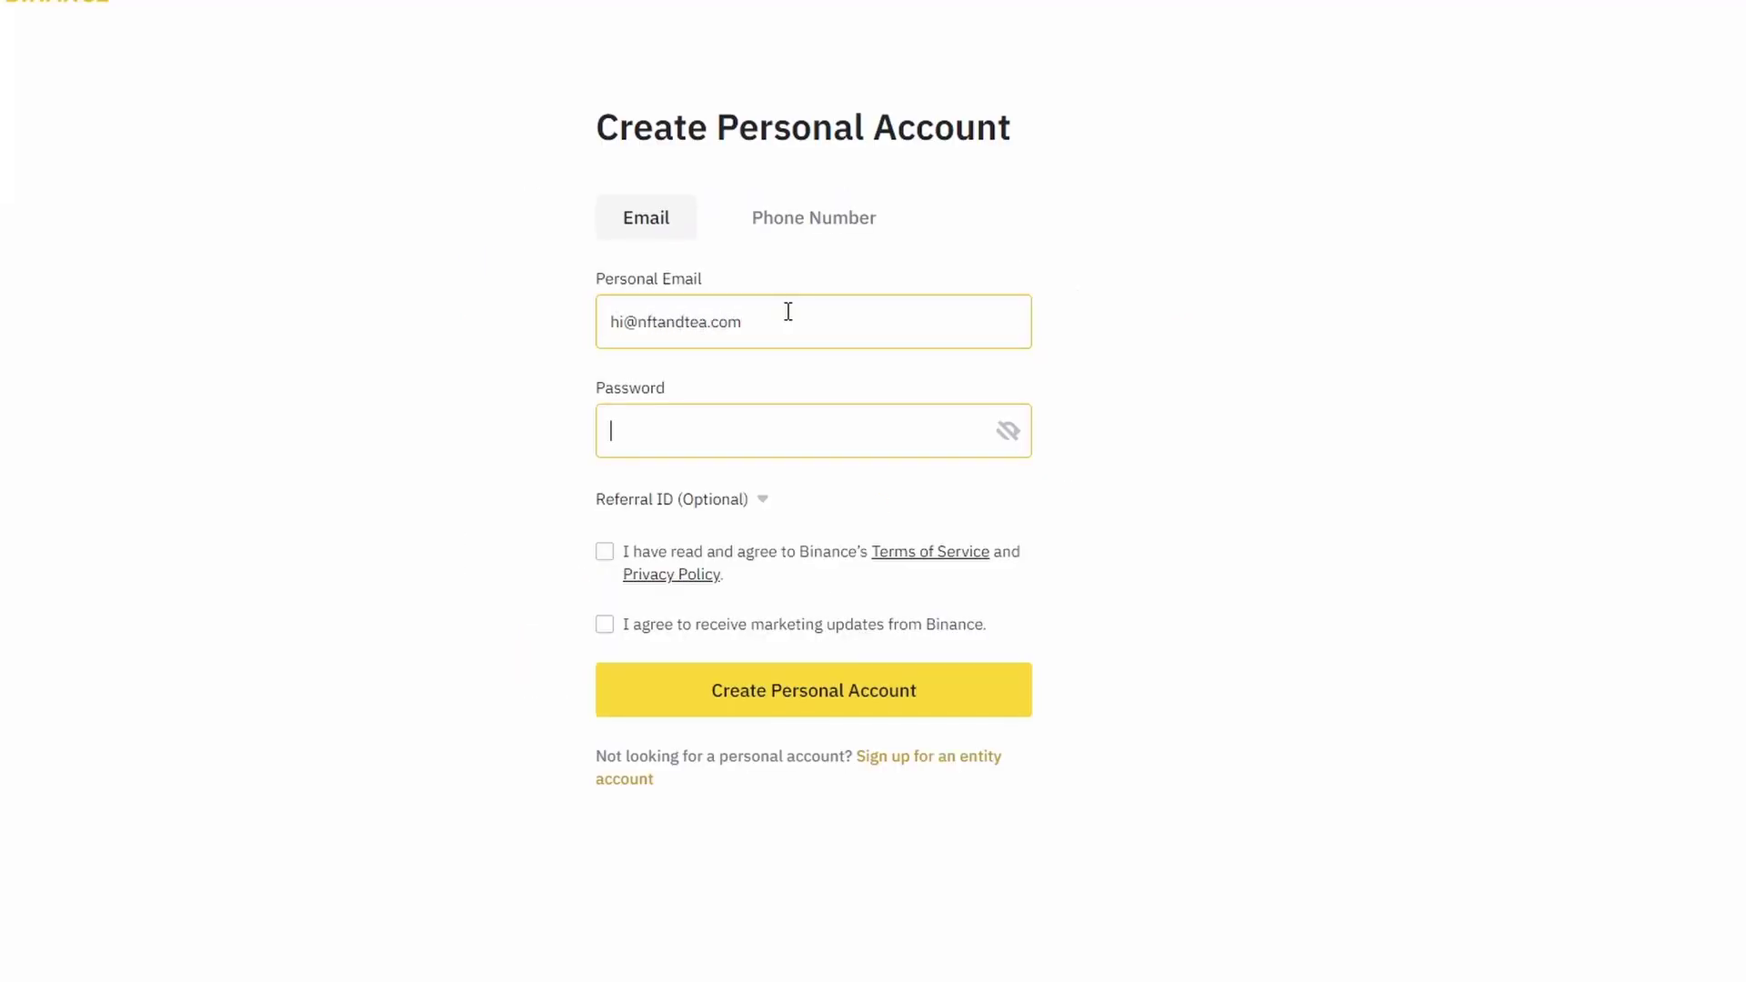
type("***********")
left_click(605, 551)
left_click(912, 717)
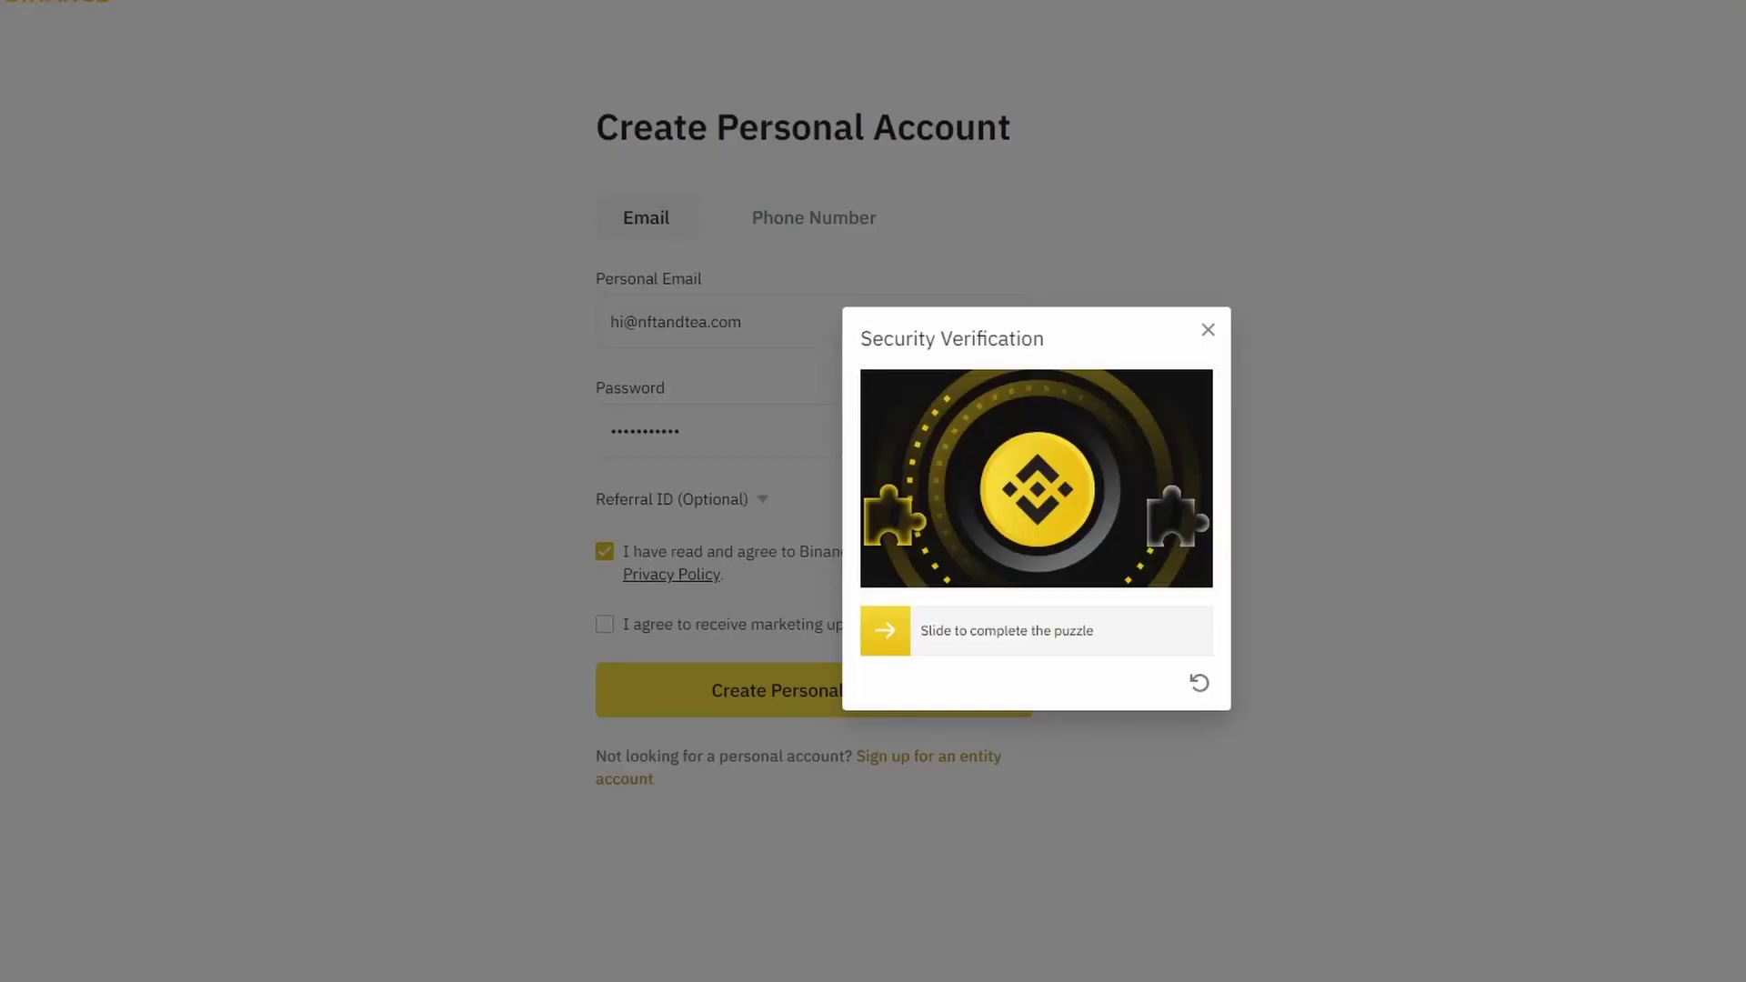
left_click(847, 343)
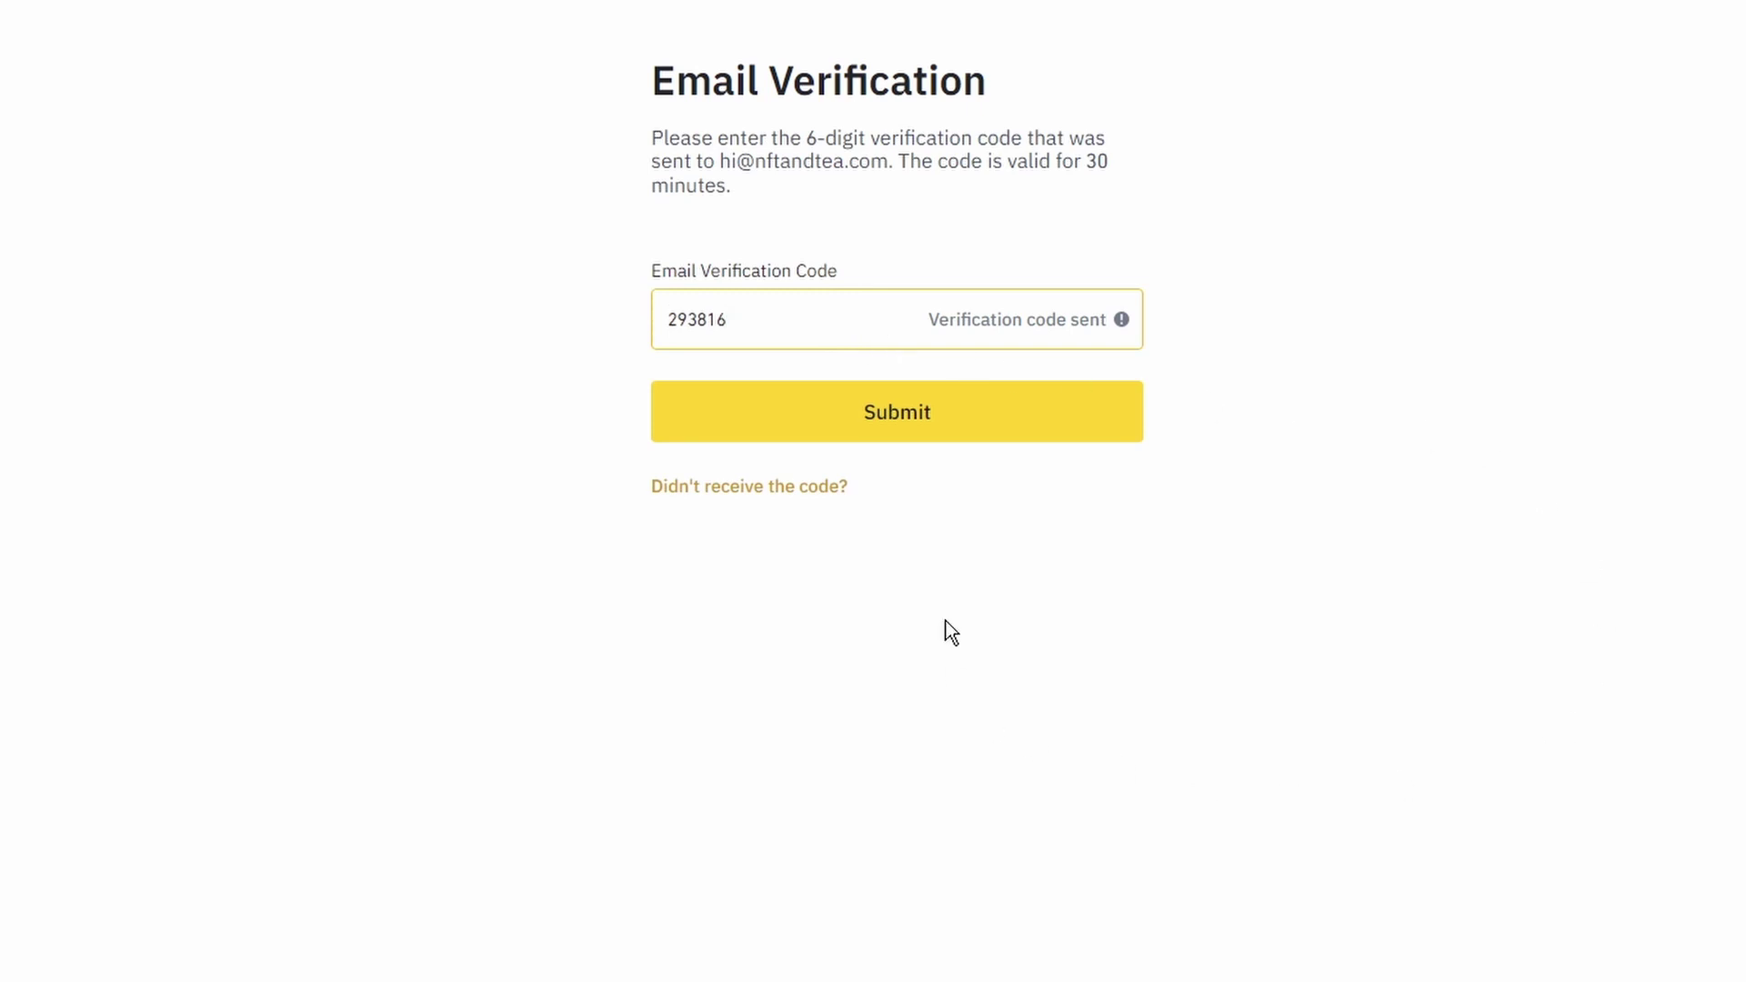
left_click(955, 427)
Begin identity verification with Greece as residence and nationality, filling legal name and birth date
left_click(617, 638)
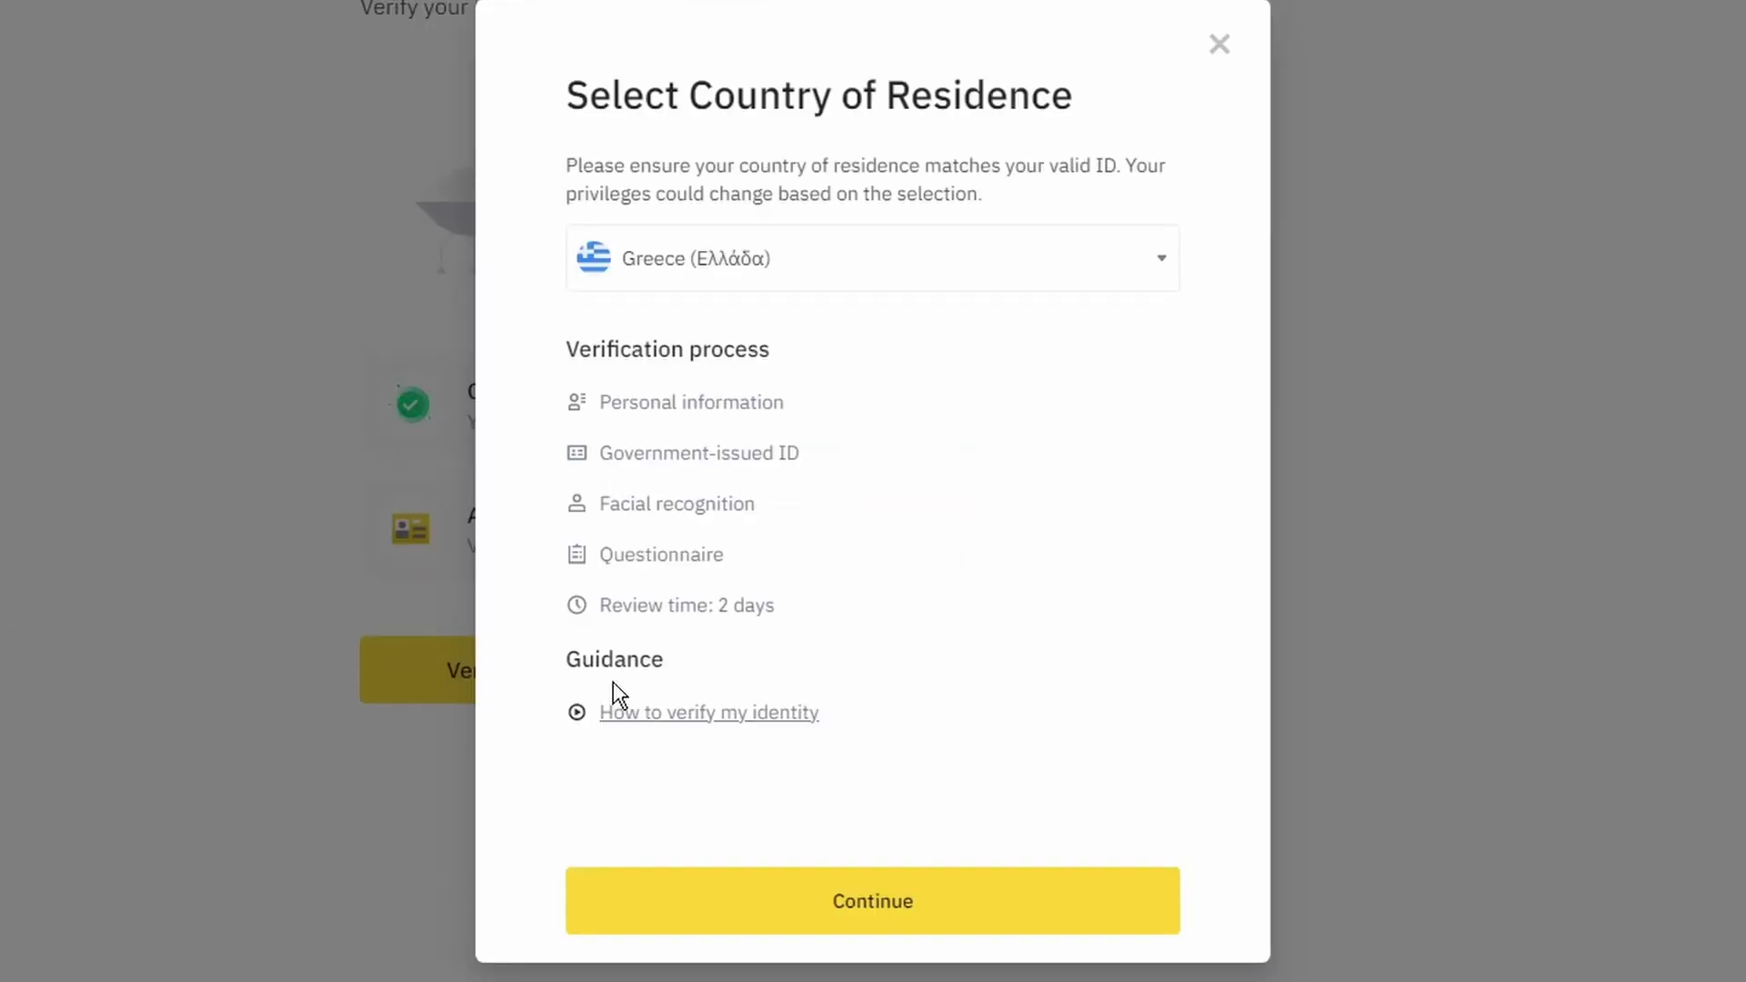
left_click(873, 901)
left_click(954, 277)
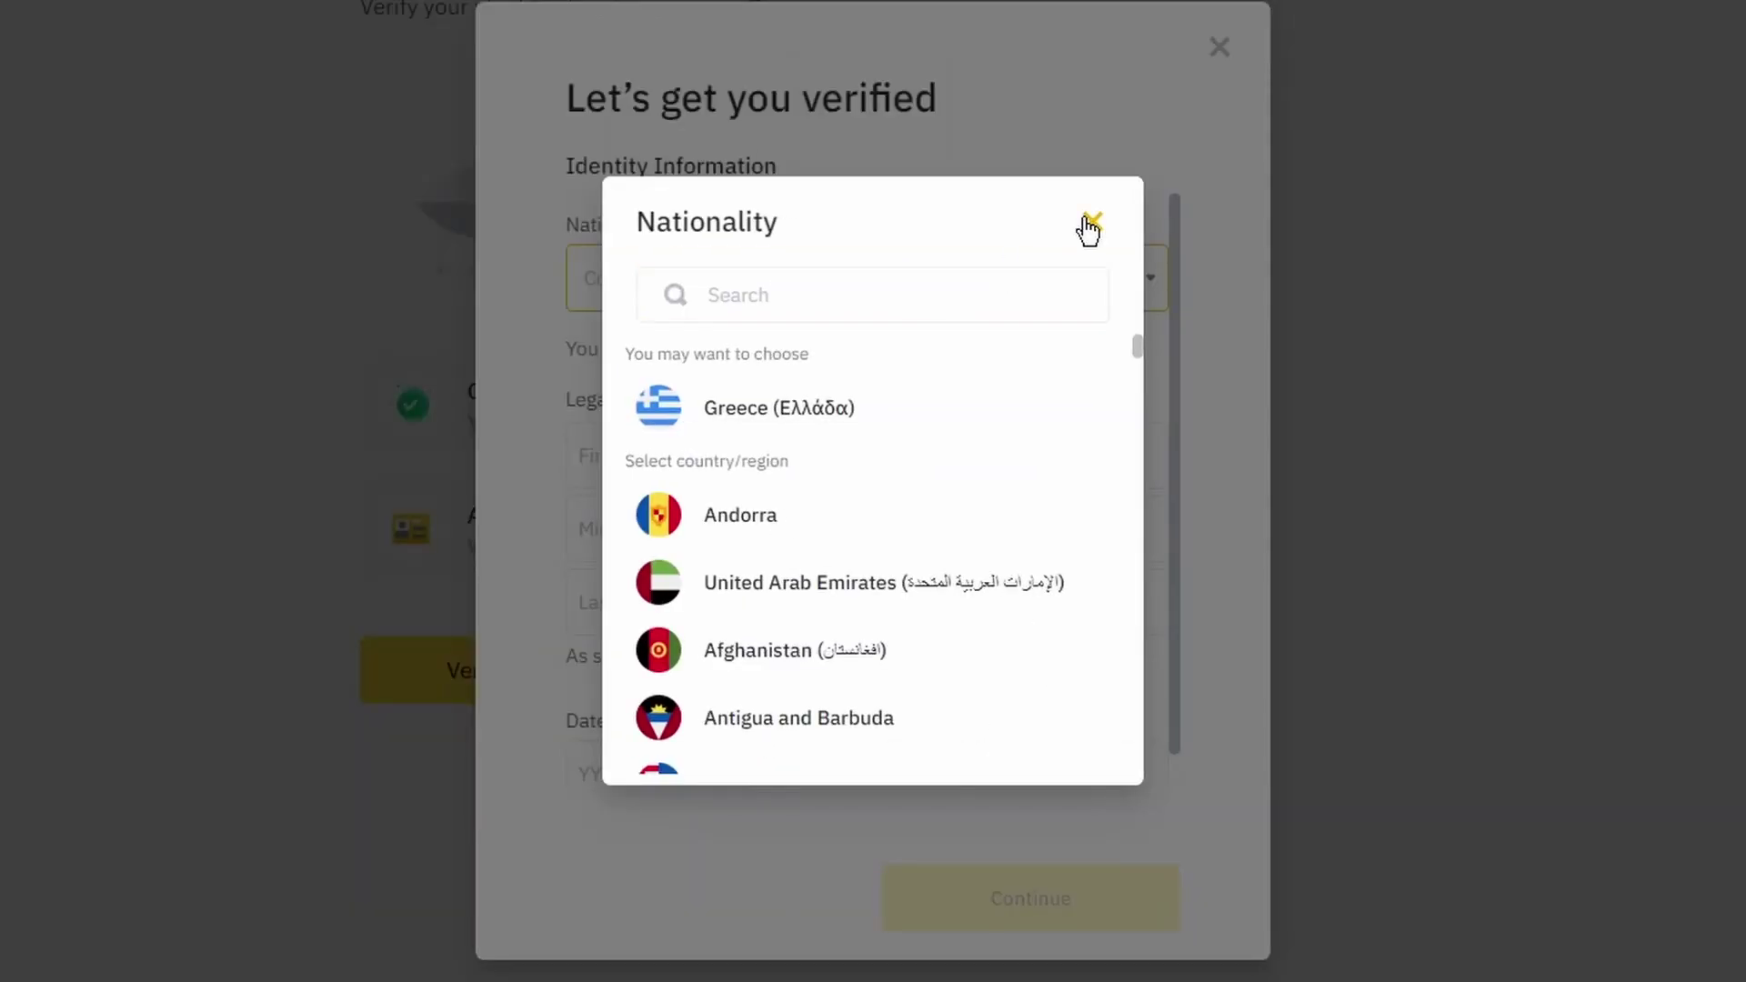
left_click(1087, 223)
left_click(957, 419)
type("Example")
key("Tab")
type("Example")
key("Tab")
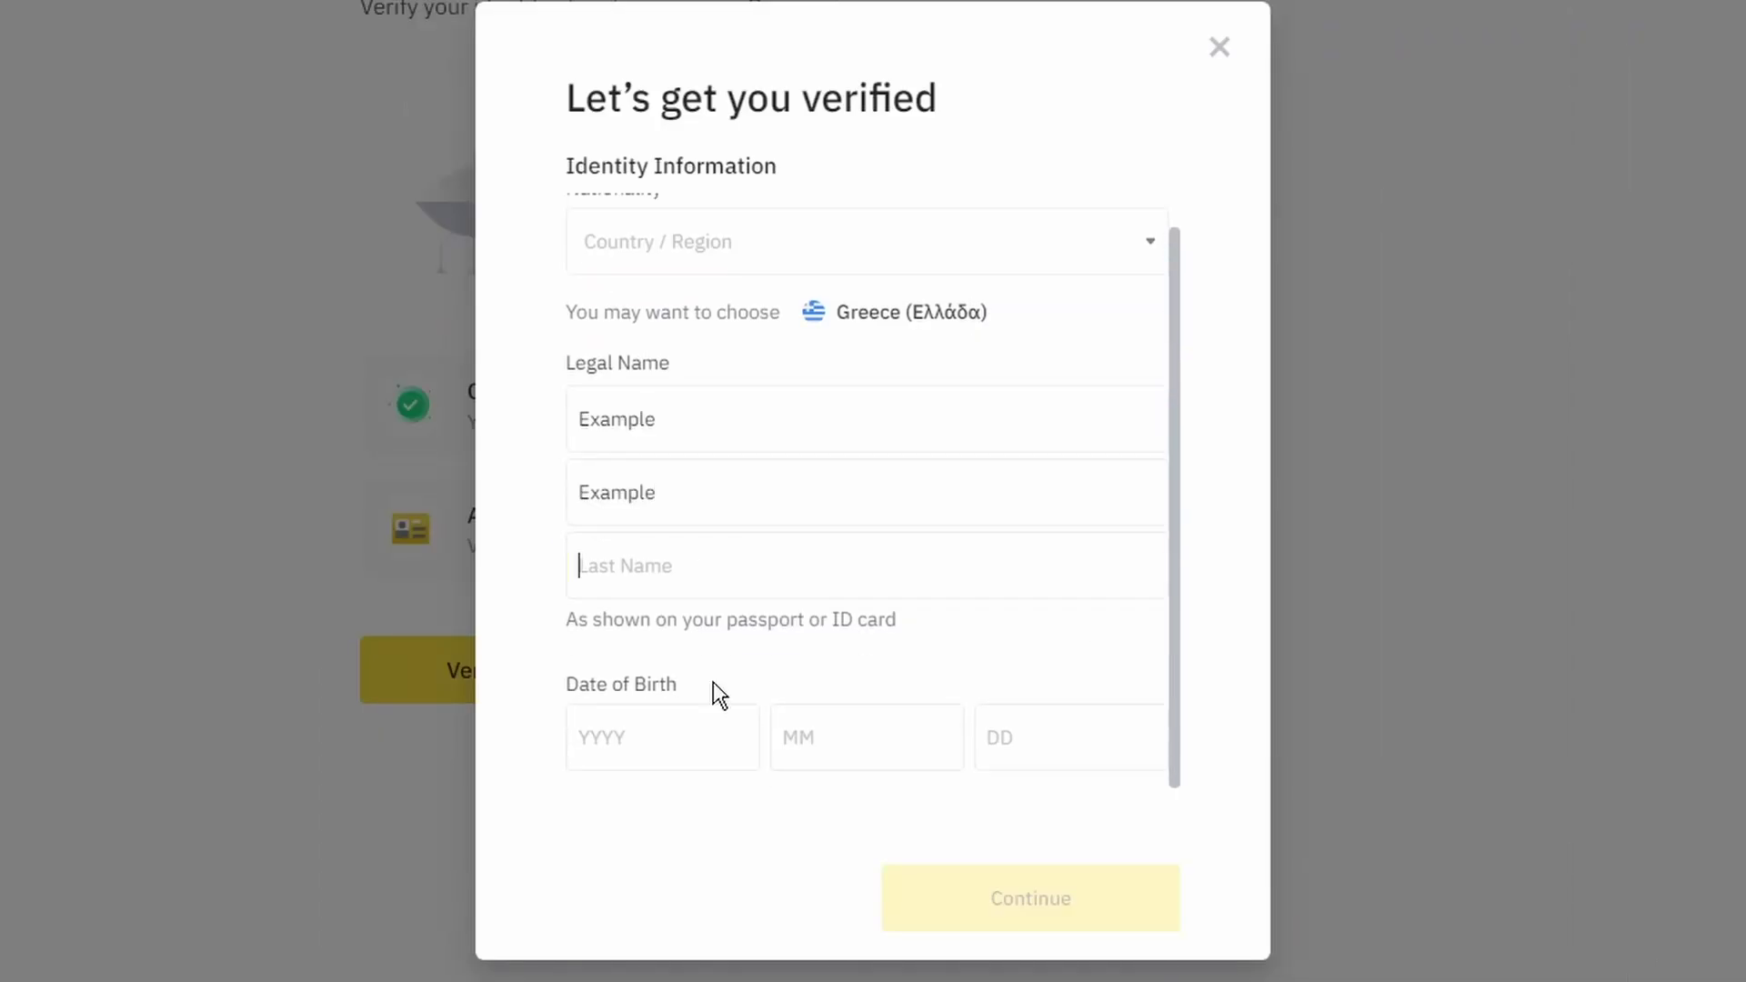
type("Example")
left_click(746, 737)
type("19901111")
left_click(909, 311)
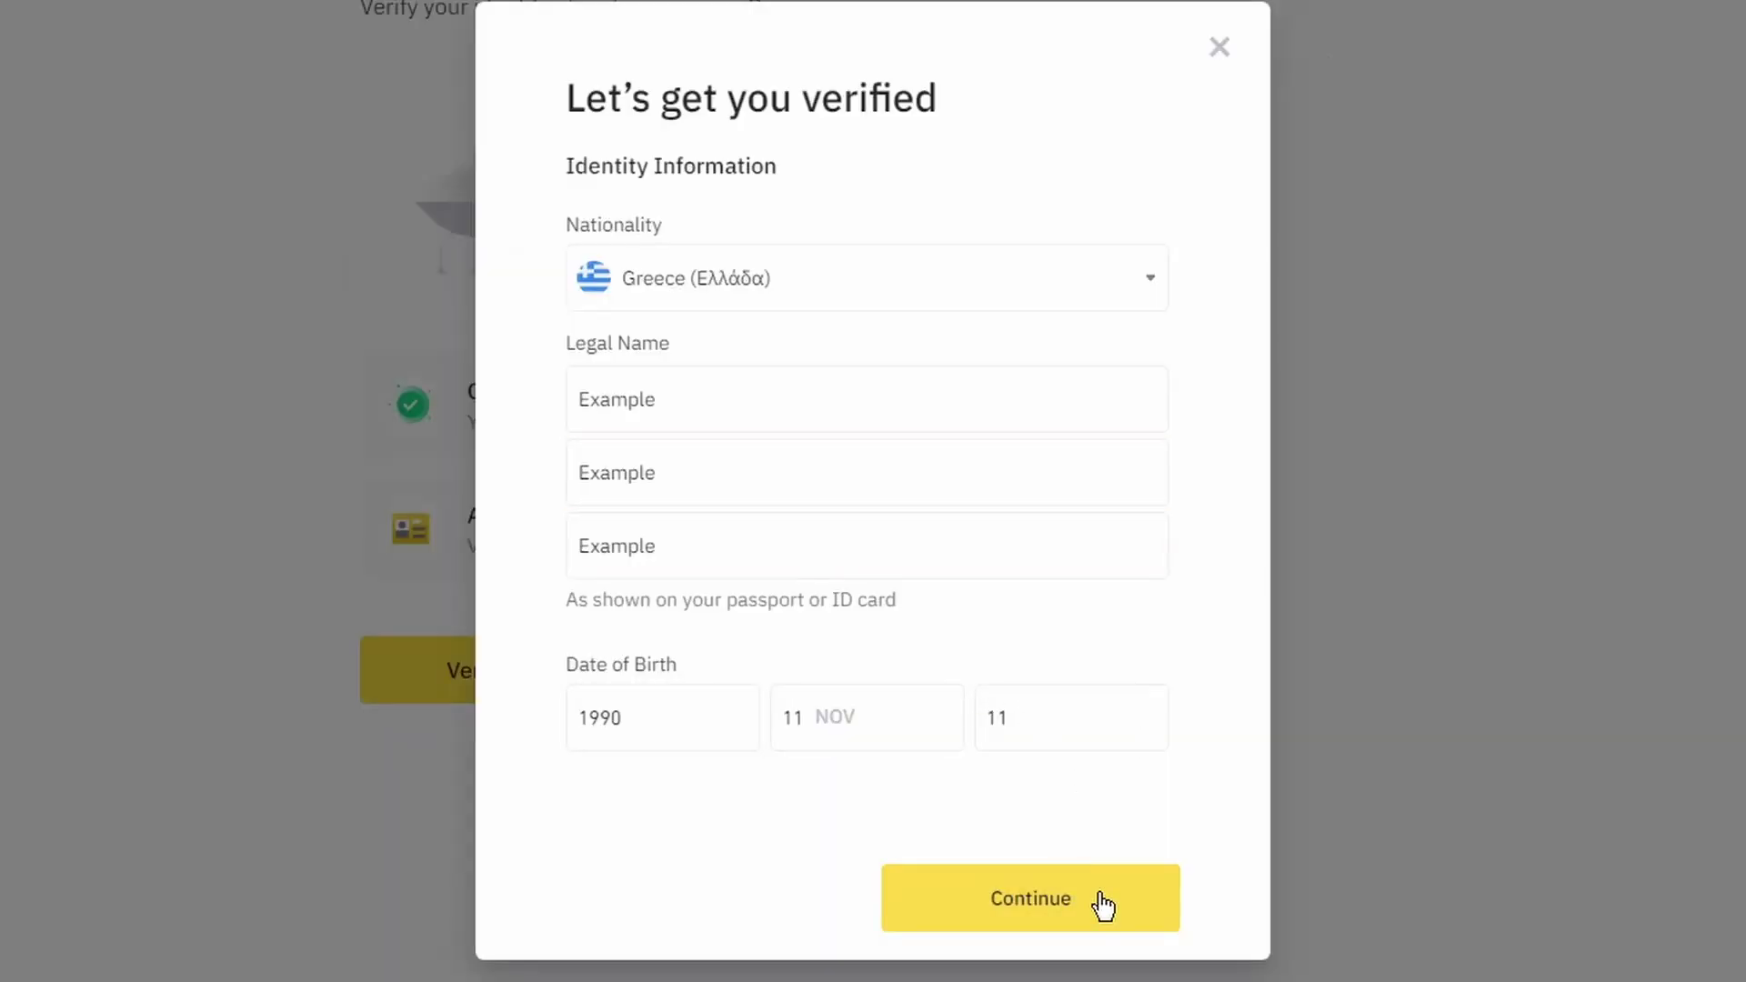
left_click(1102, 900)
type("Example")
Fill in the home address and proceed to the third-party identity check
key("Tab")
type("Example")
left_click(755, 479)
type("Example")
left_click(1030, 897)
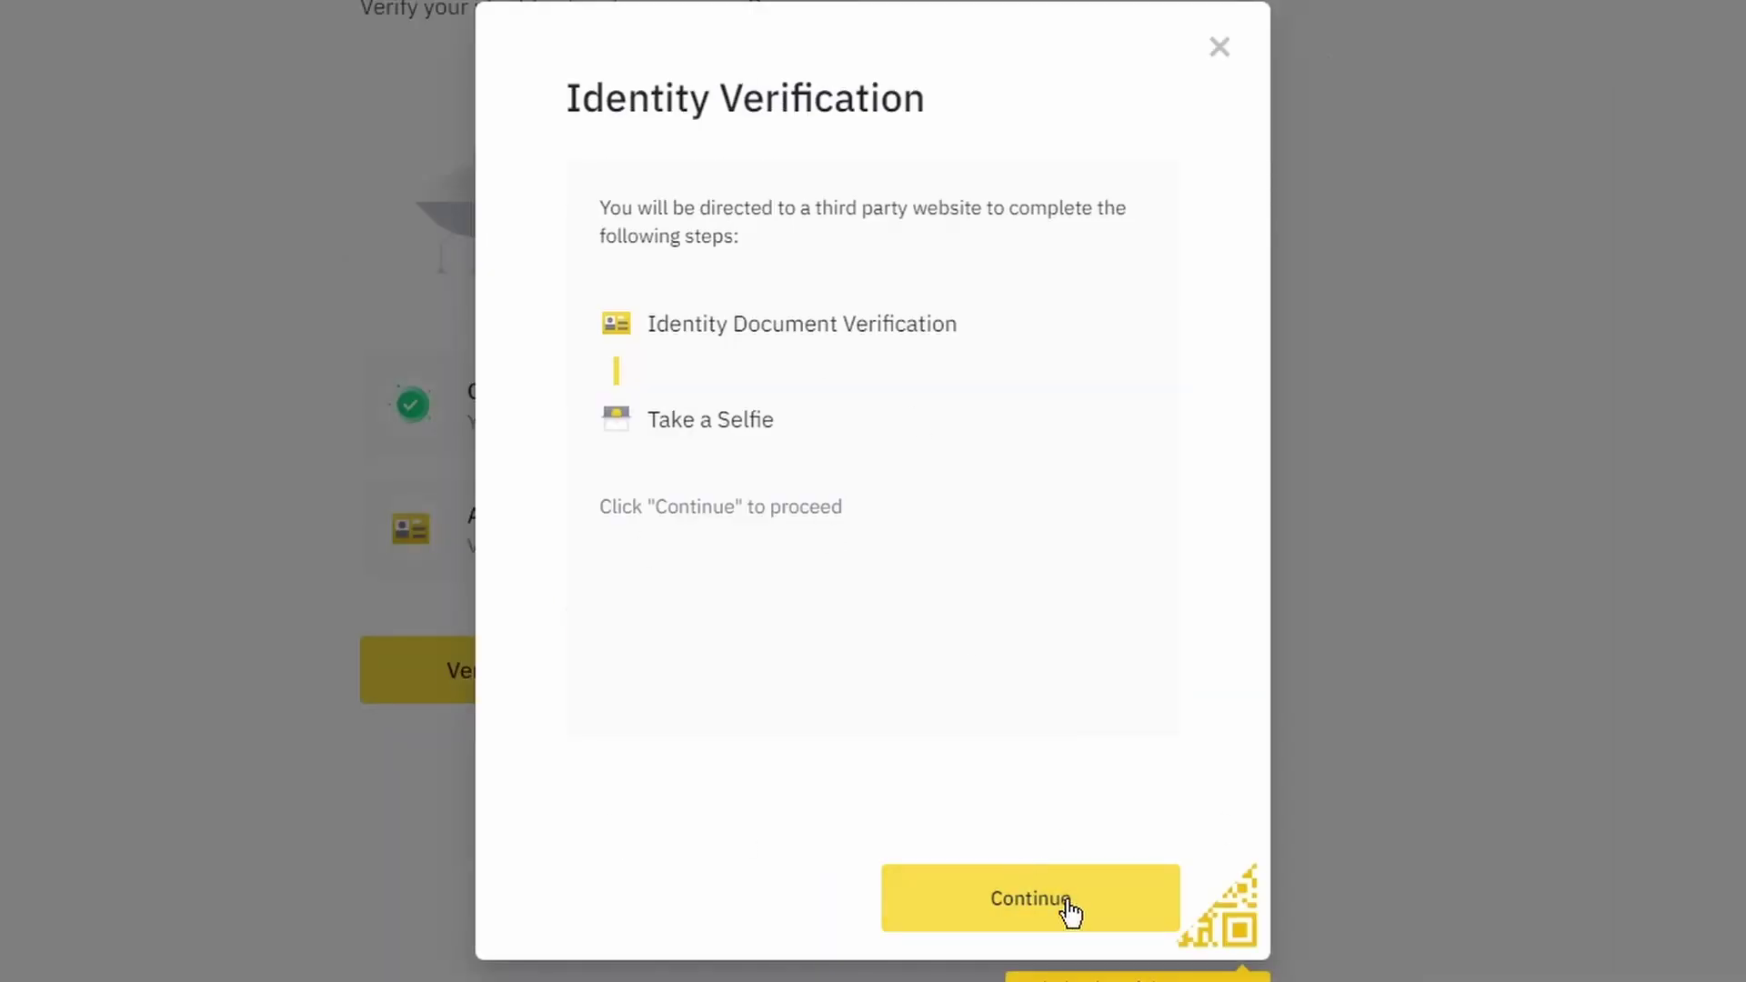
Choose a Greek driver's license as the identity document and allow camera access
left_click(886, 425)
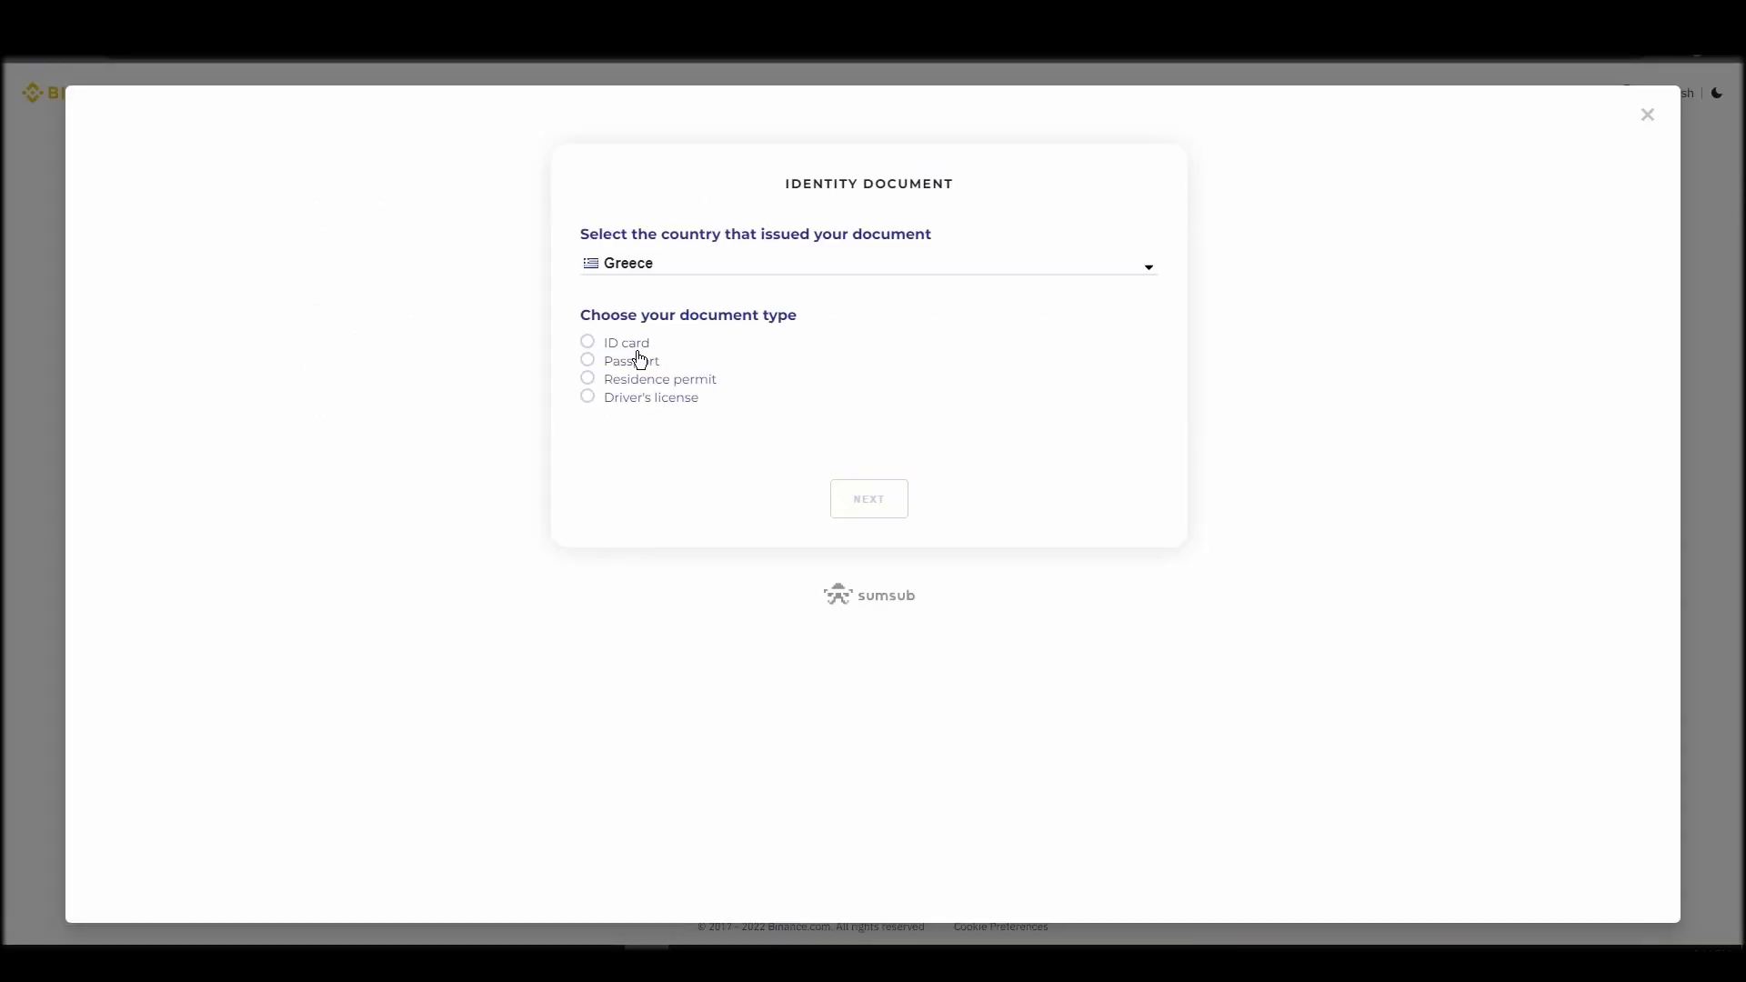
left_click(632, 358)
left_click(649, 397)
left_click(862, 714)
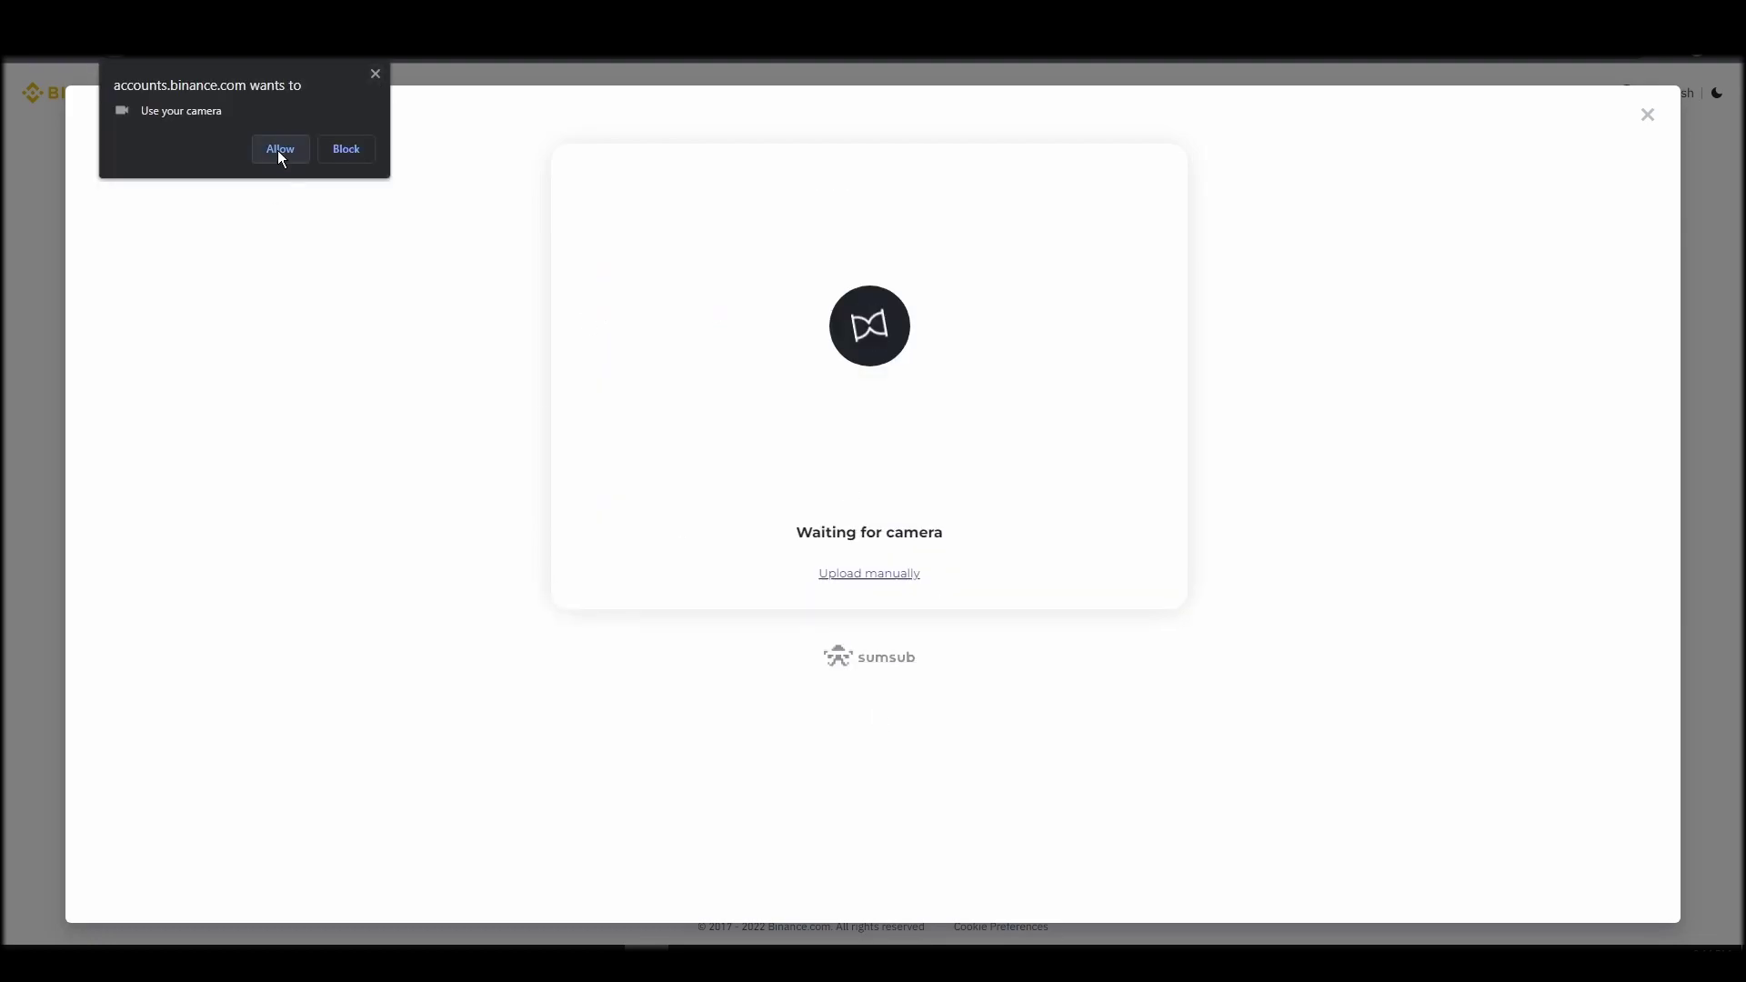
scroll(739, 634, "down", 3)
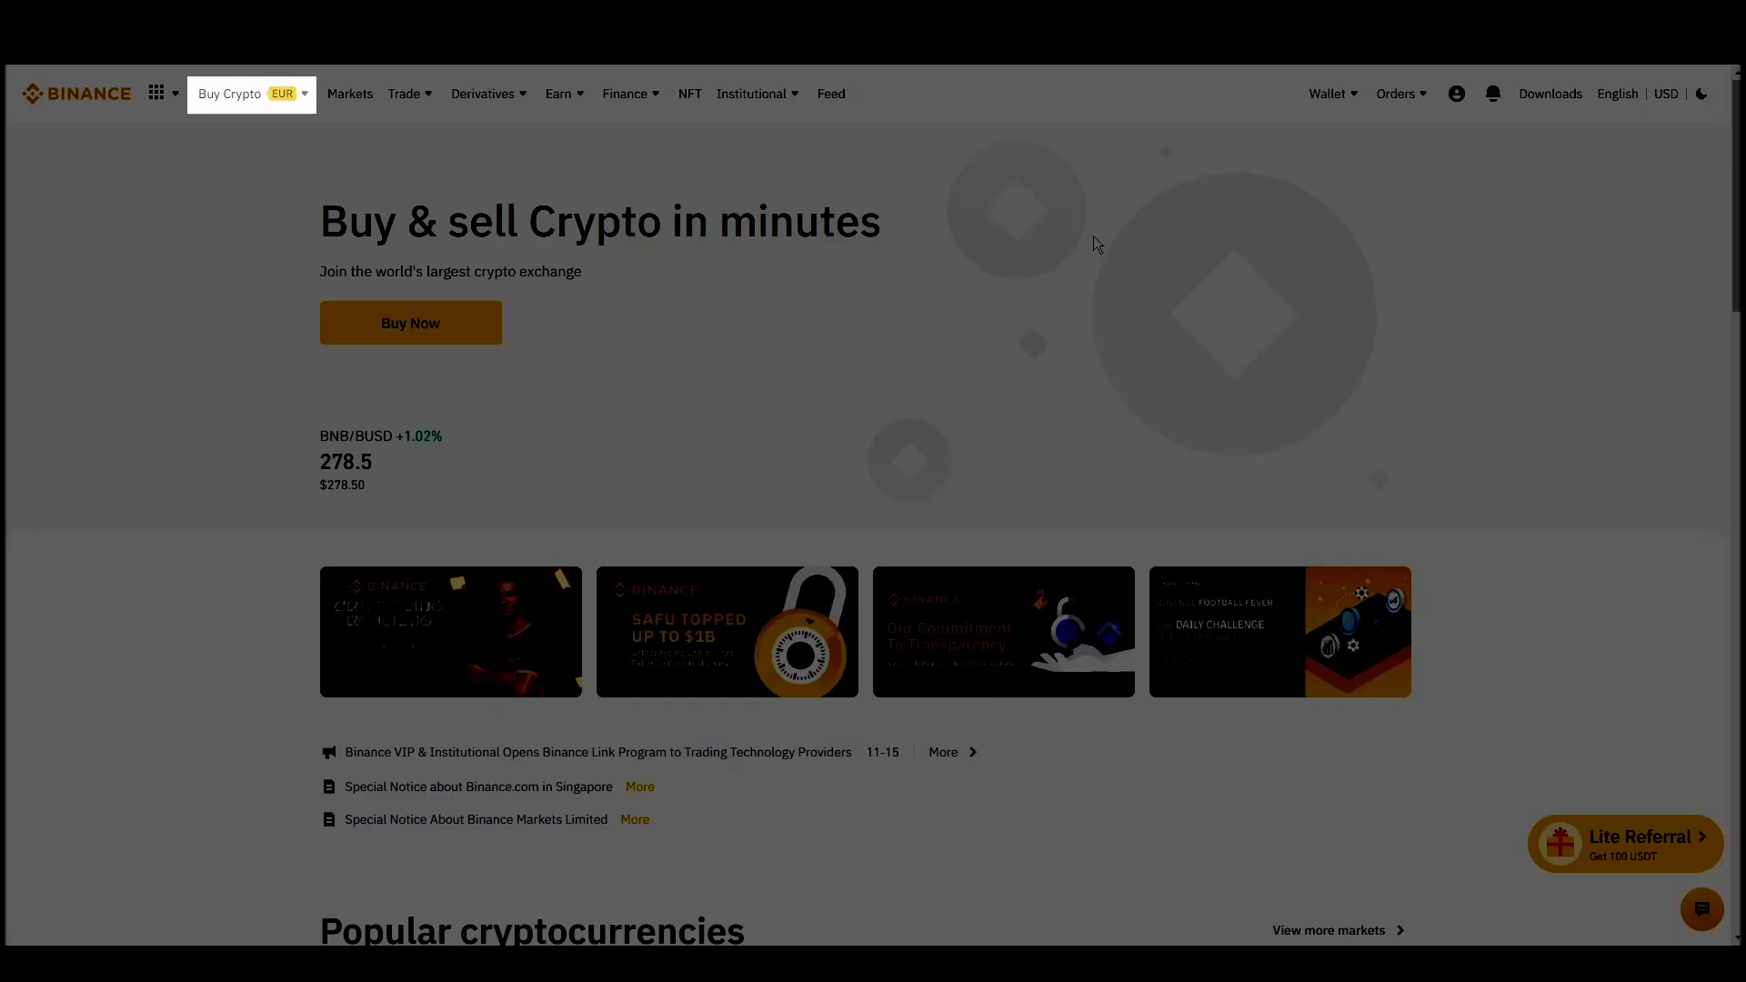
mouse_move(241, 92)
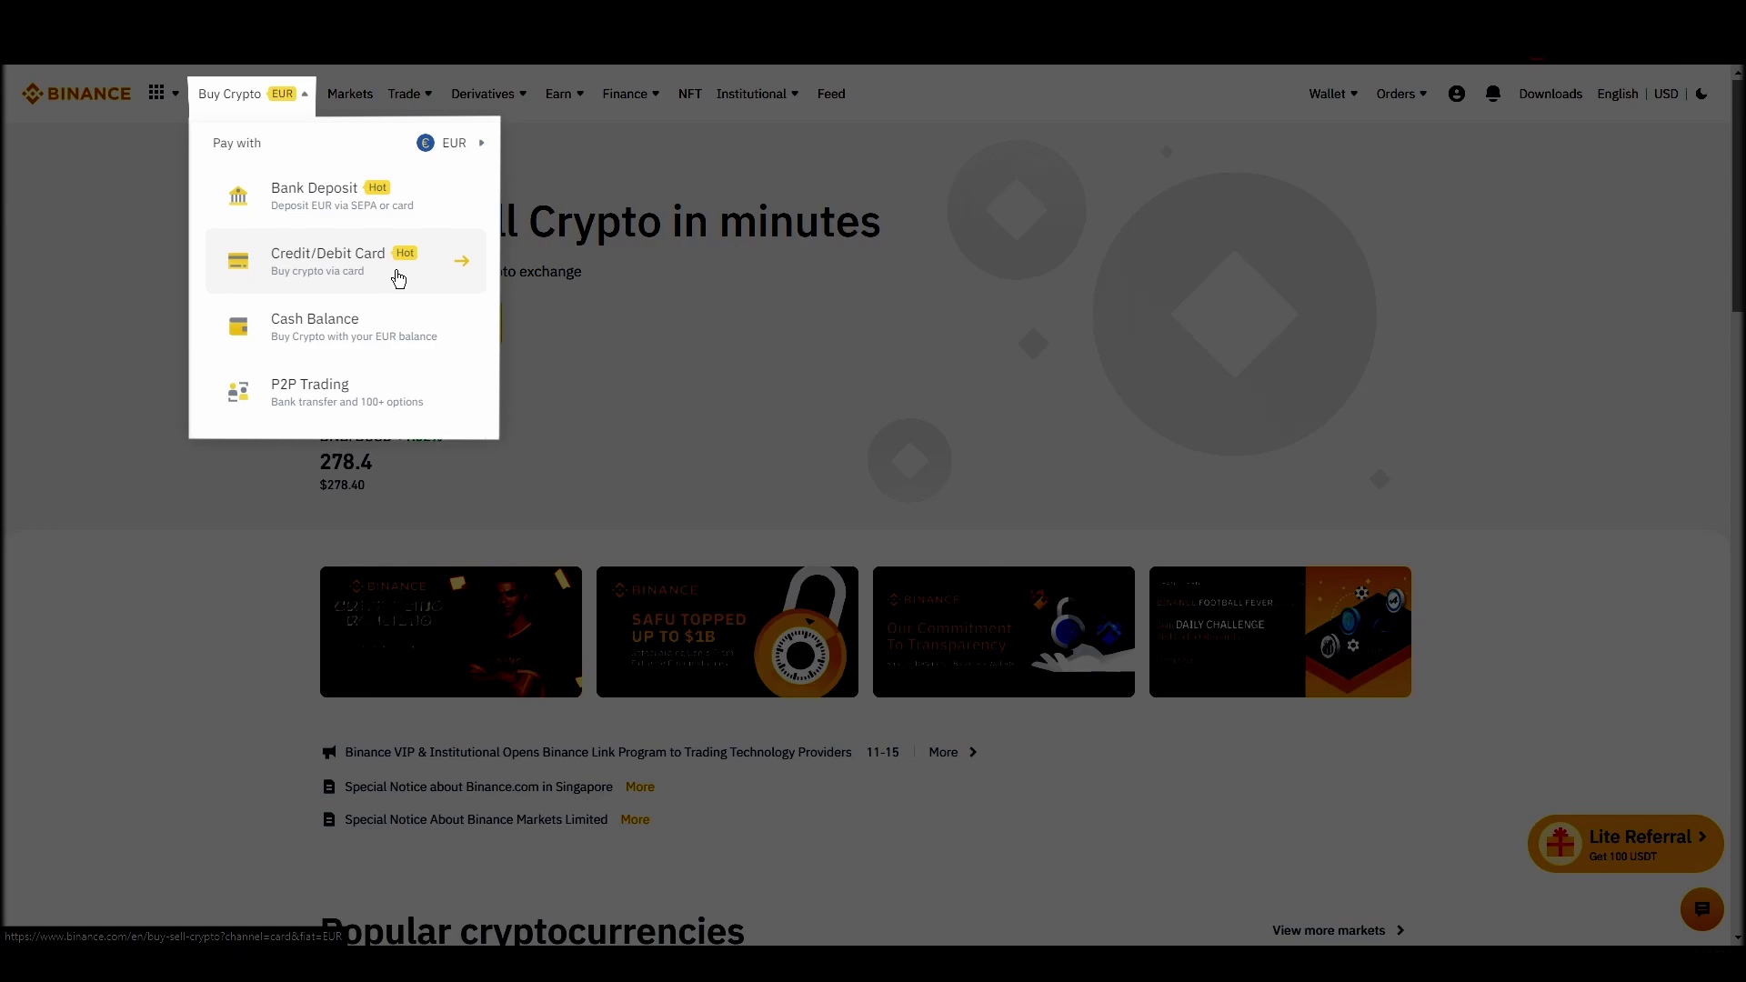
Start a card purchase and choose ETH as the crypto to receive
left_click(398, 277)
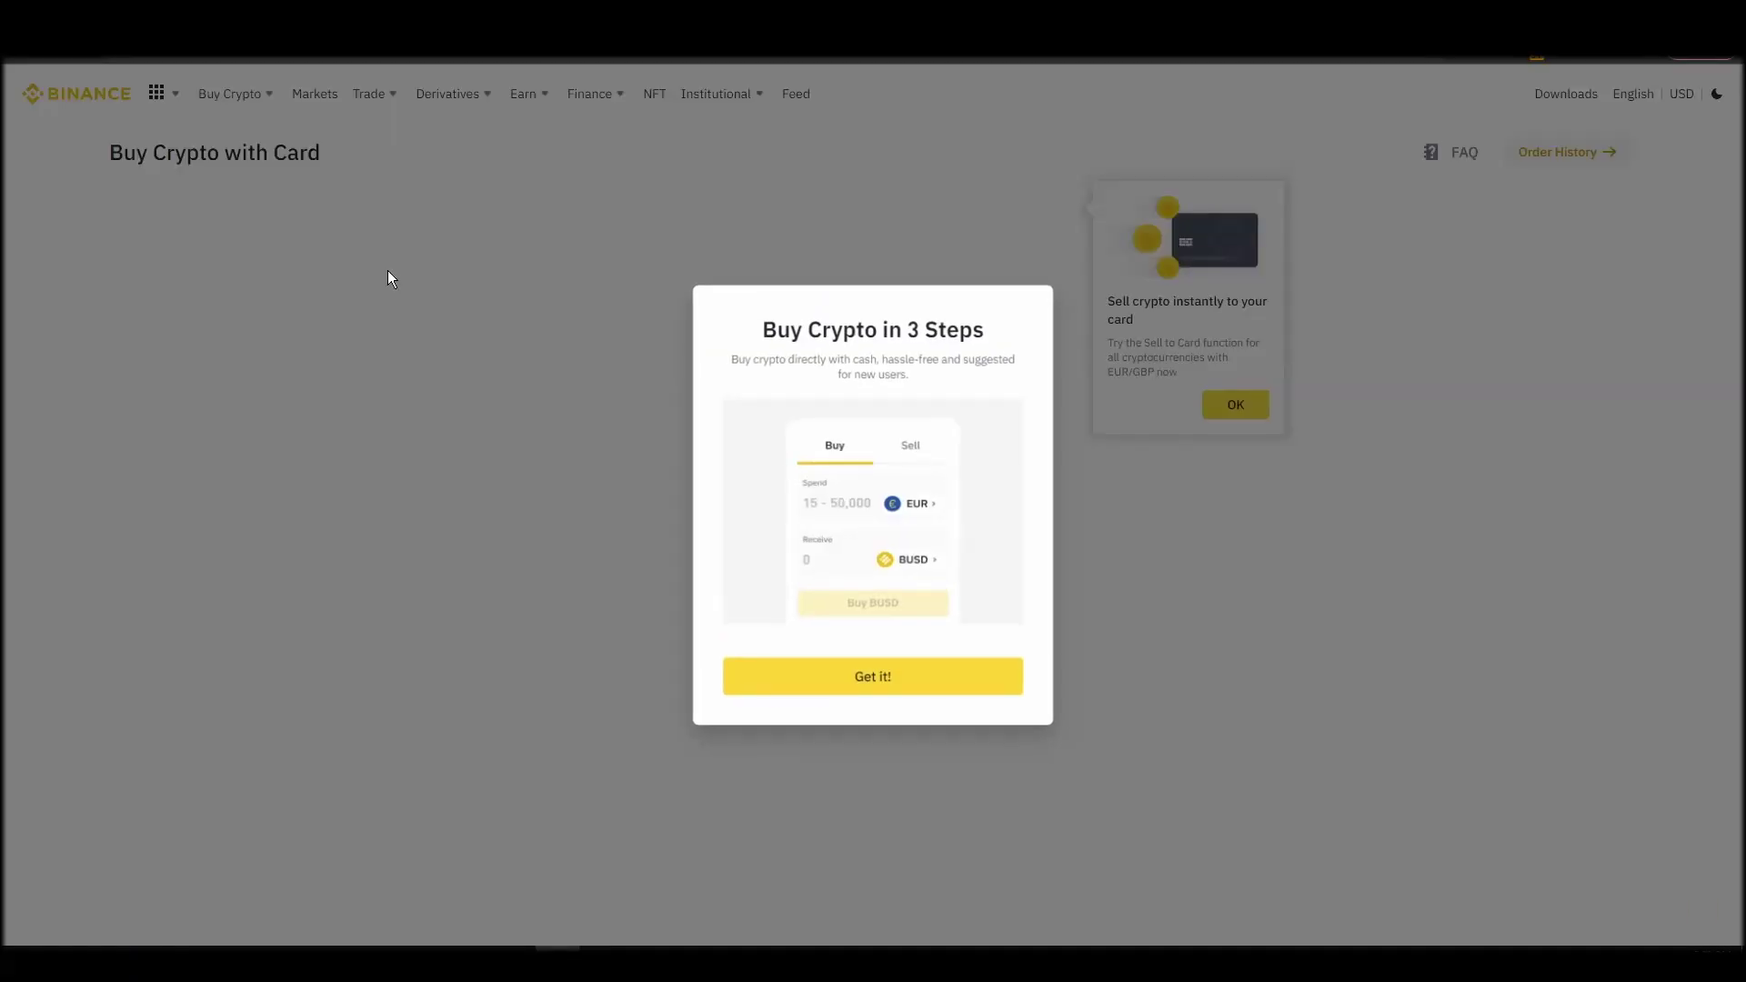
left_click(921, 682)
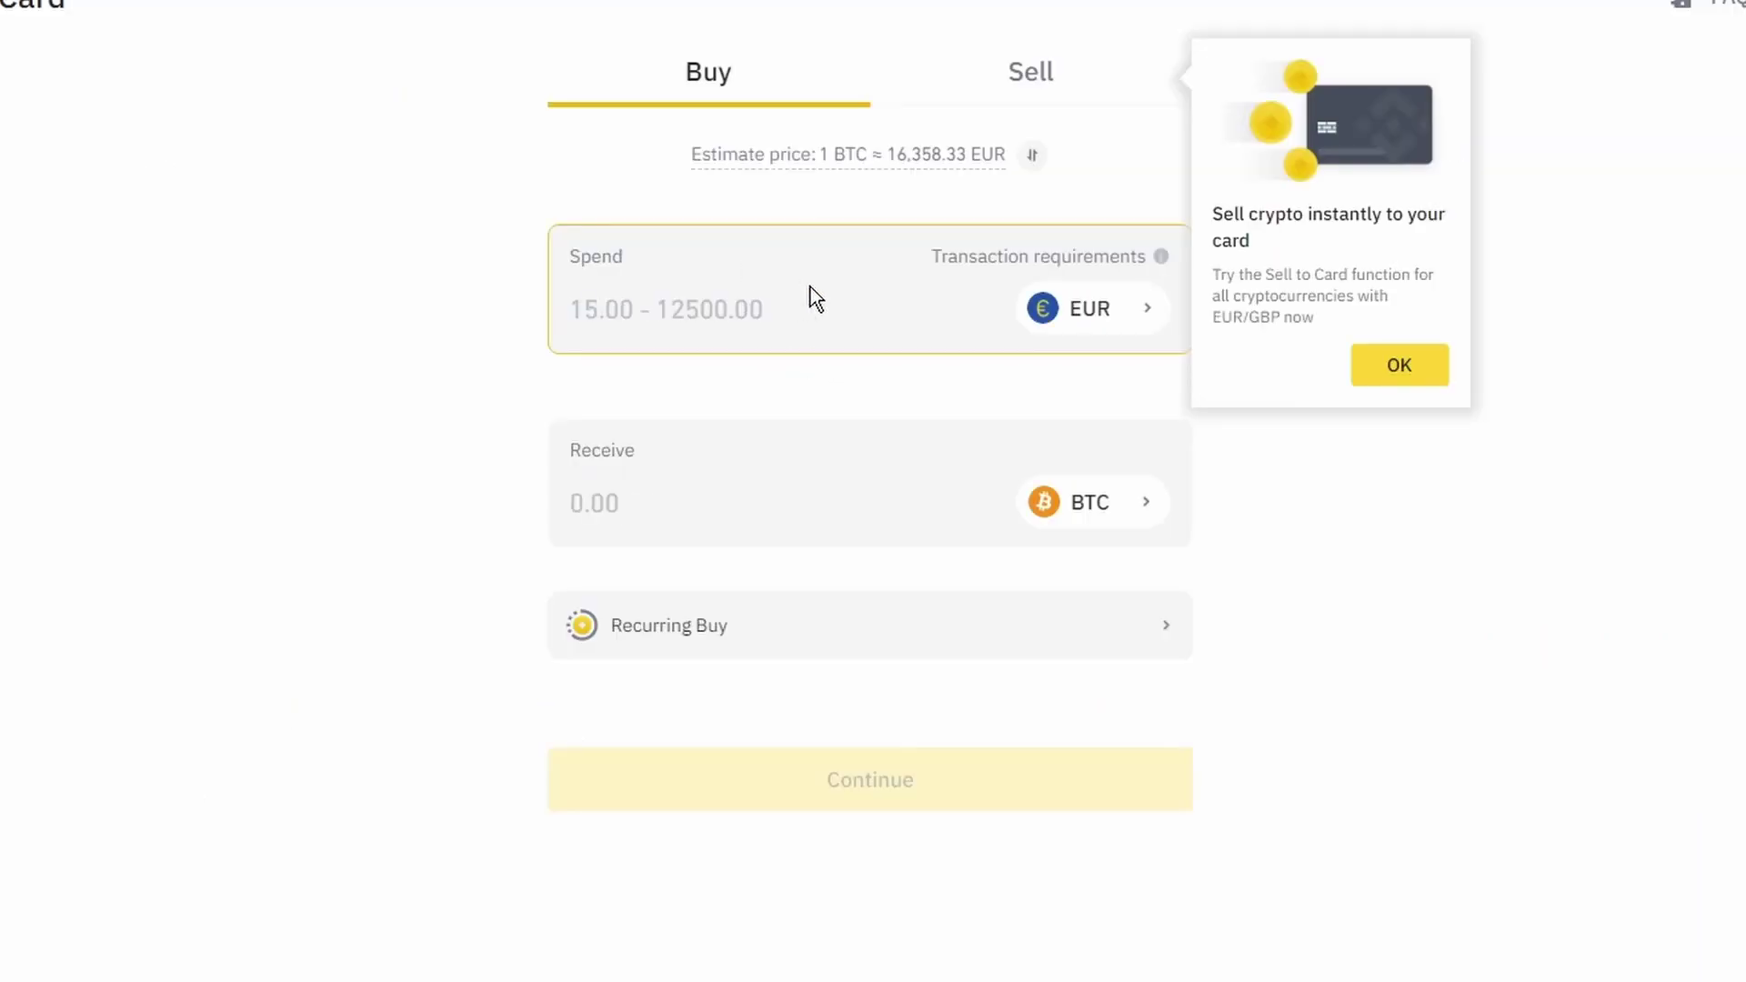
left_click(1102, 529)
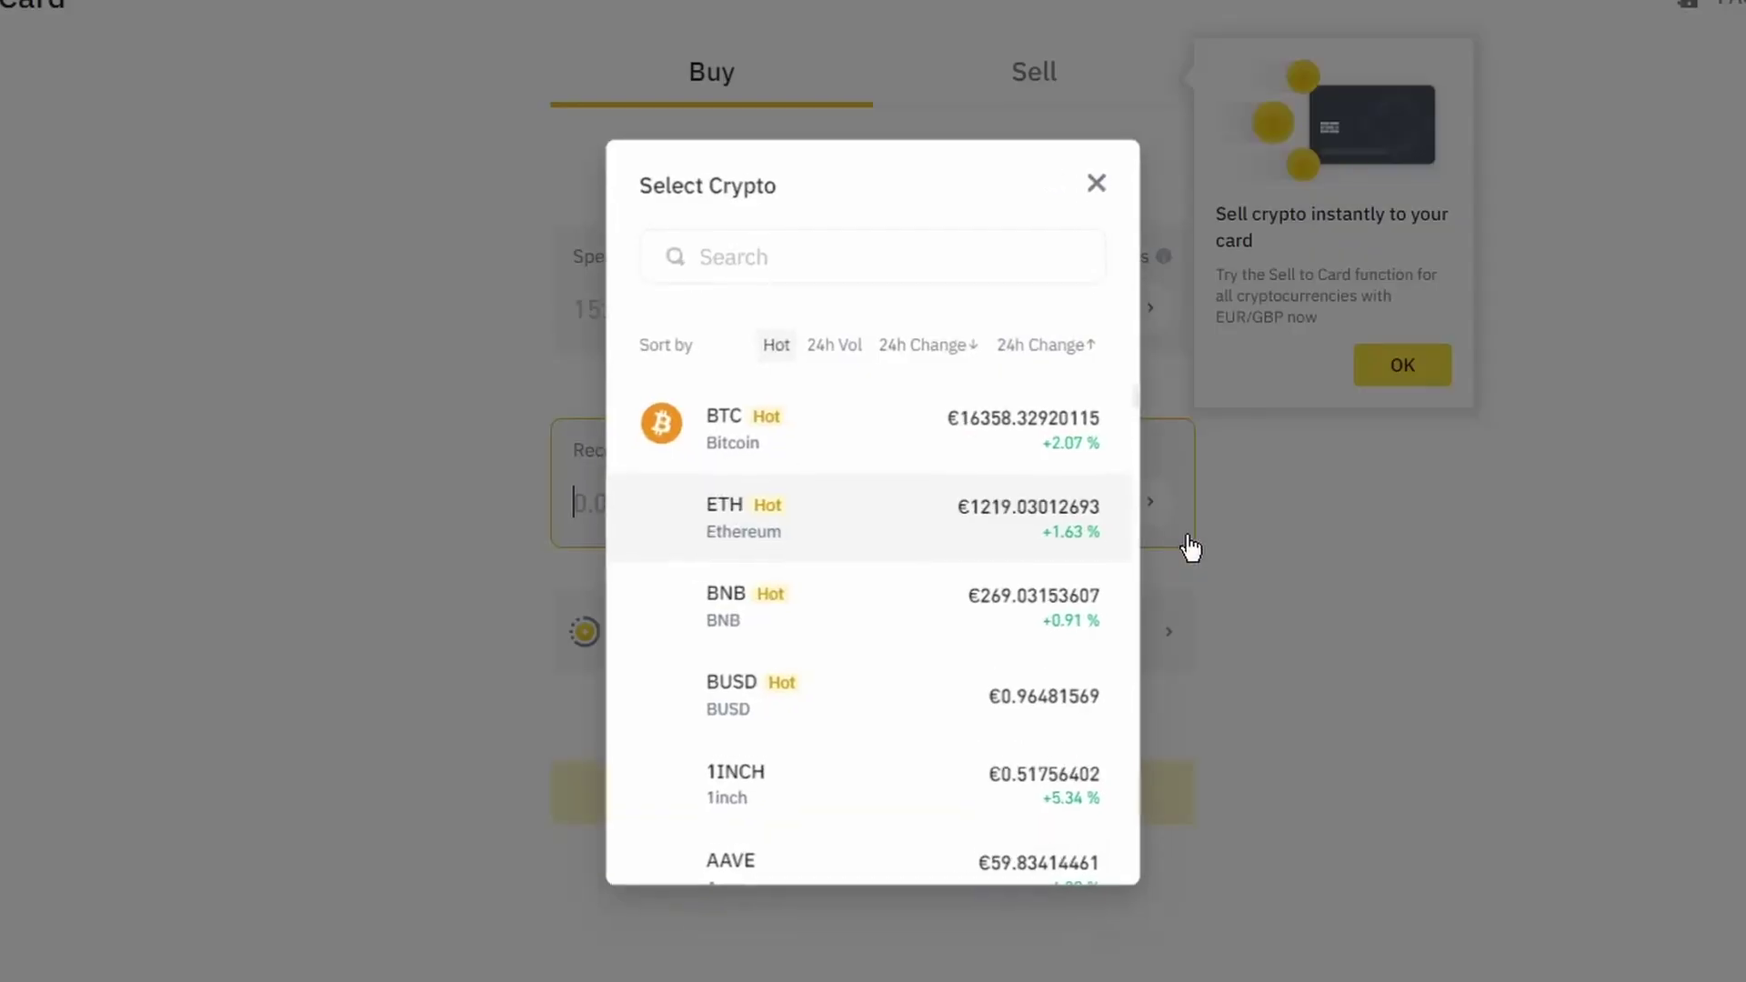
left_click(848, 535)
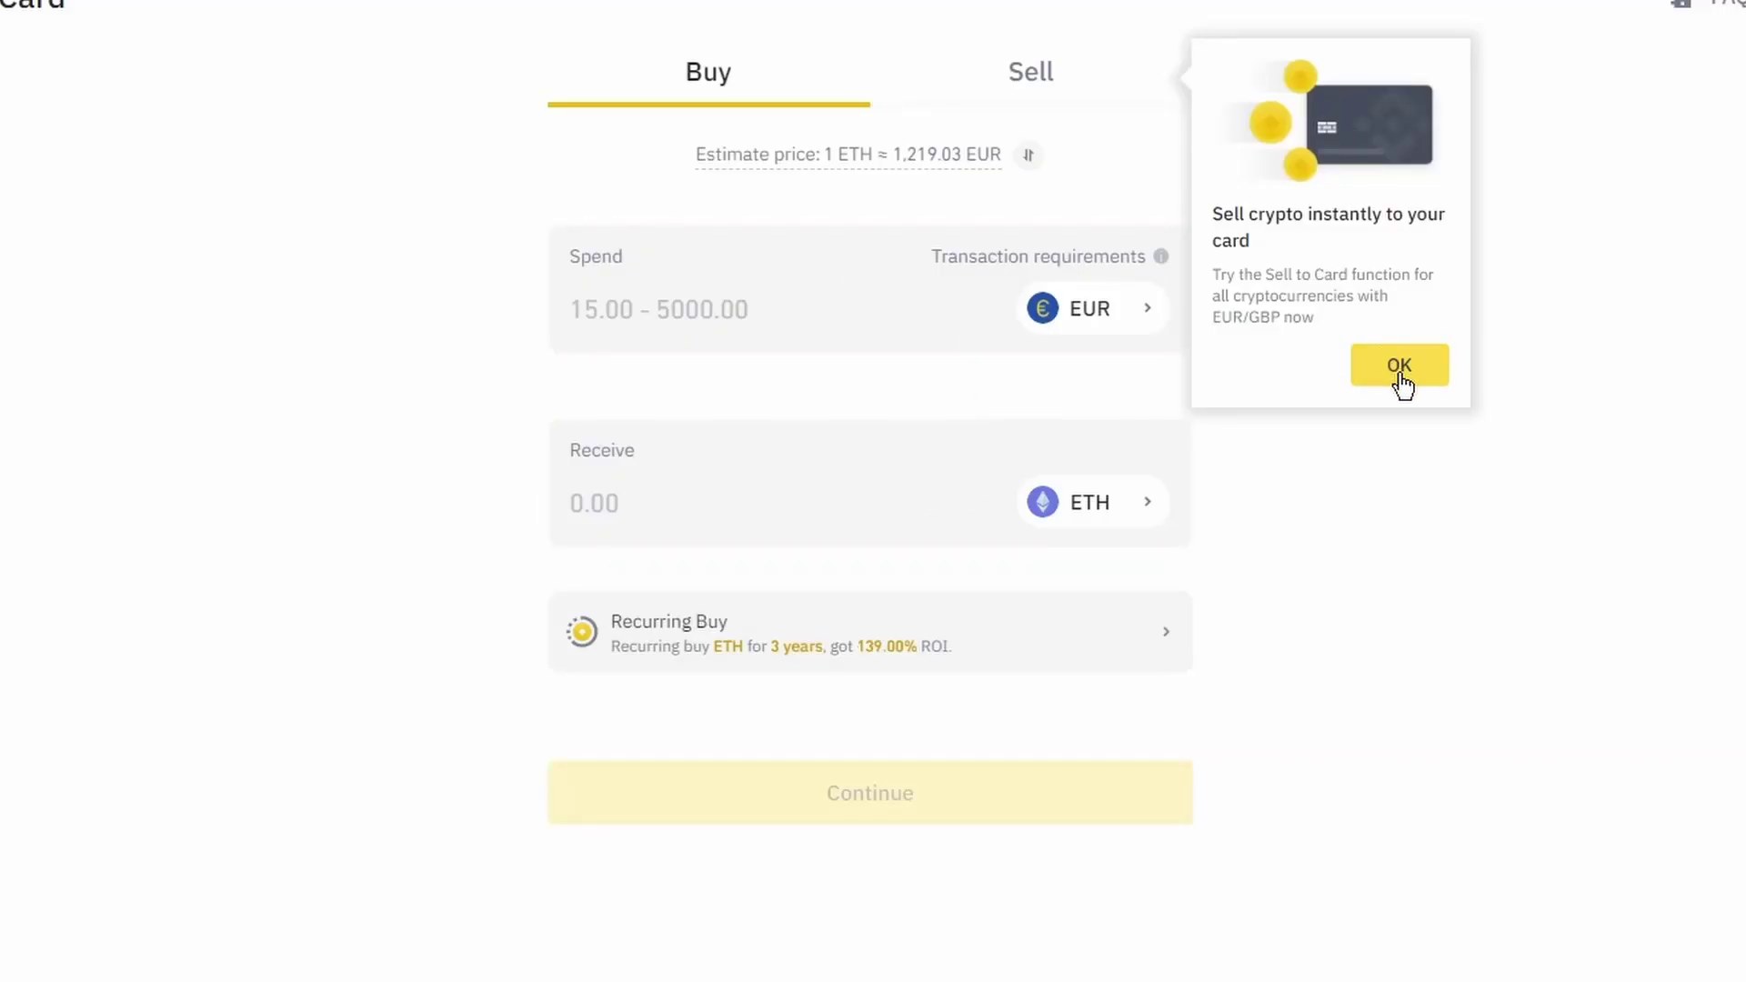
left_click(1399, 365)
Set the spend amount to 15 EUR and submit the ETH purchase order
left_click(728, 313)
type("15")
left_click(291, 311)
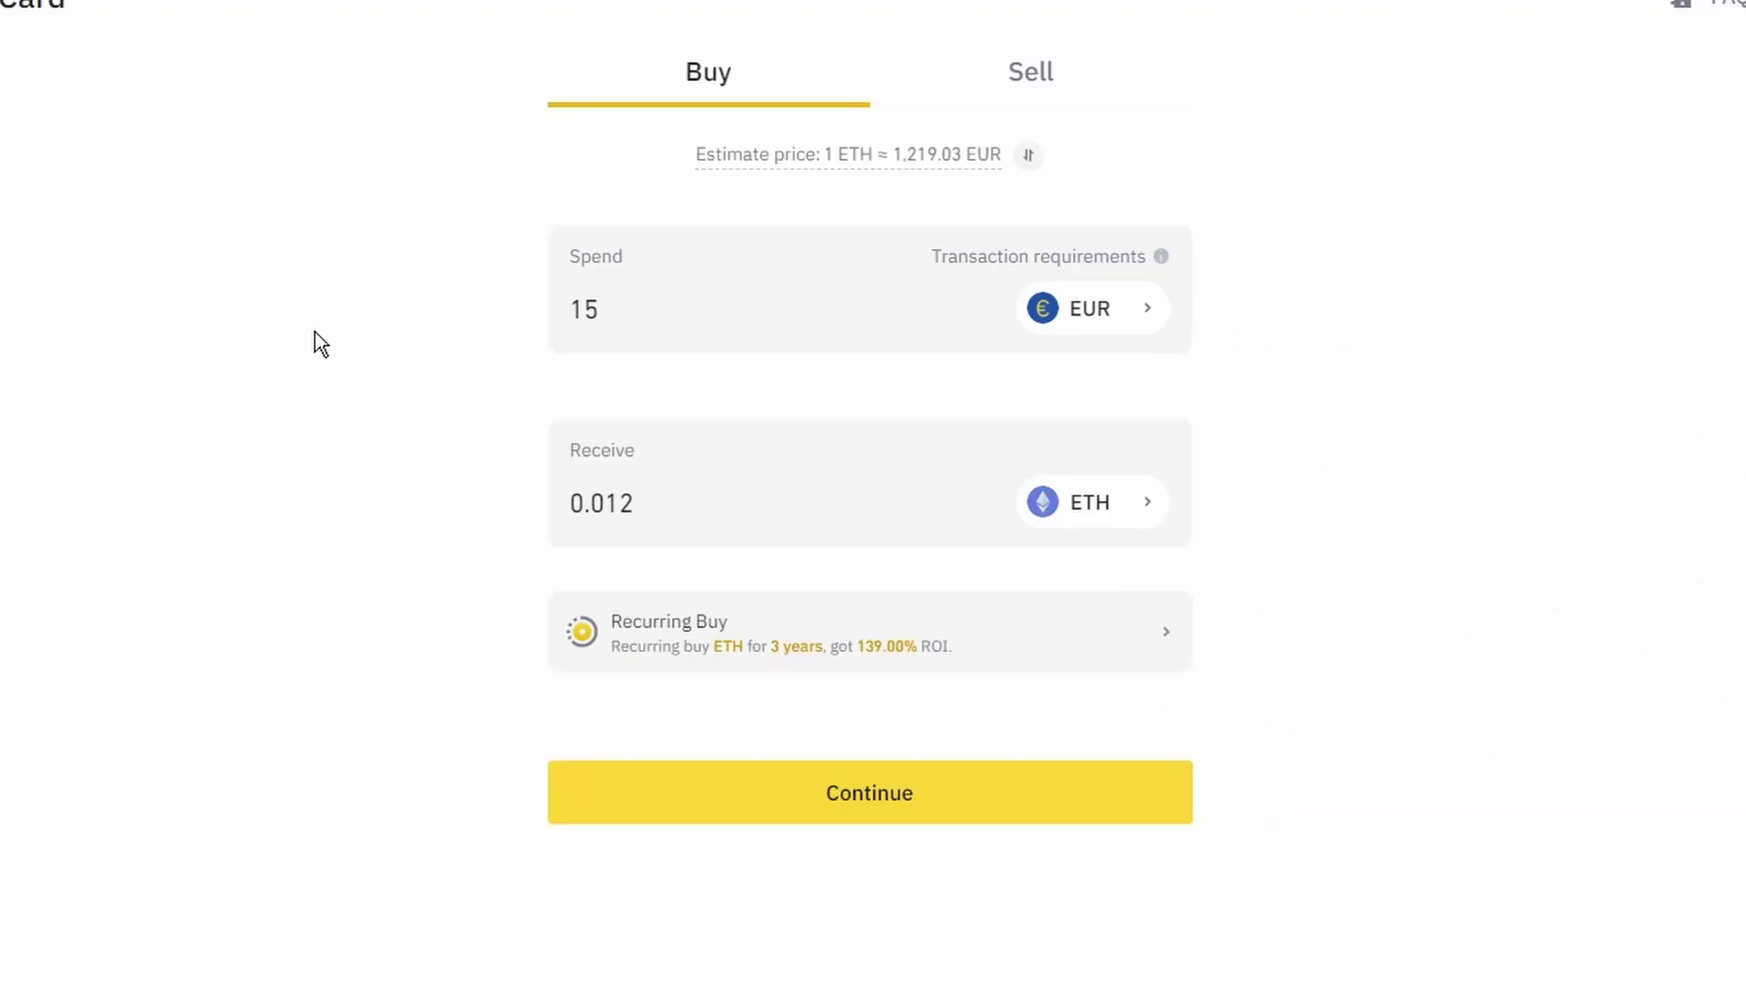
left_click(733, 319)
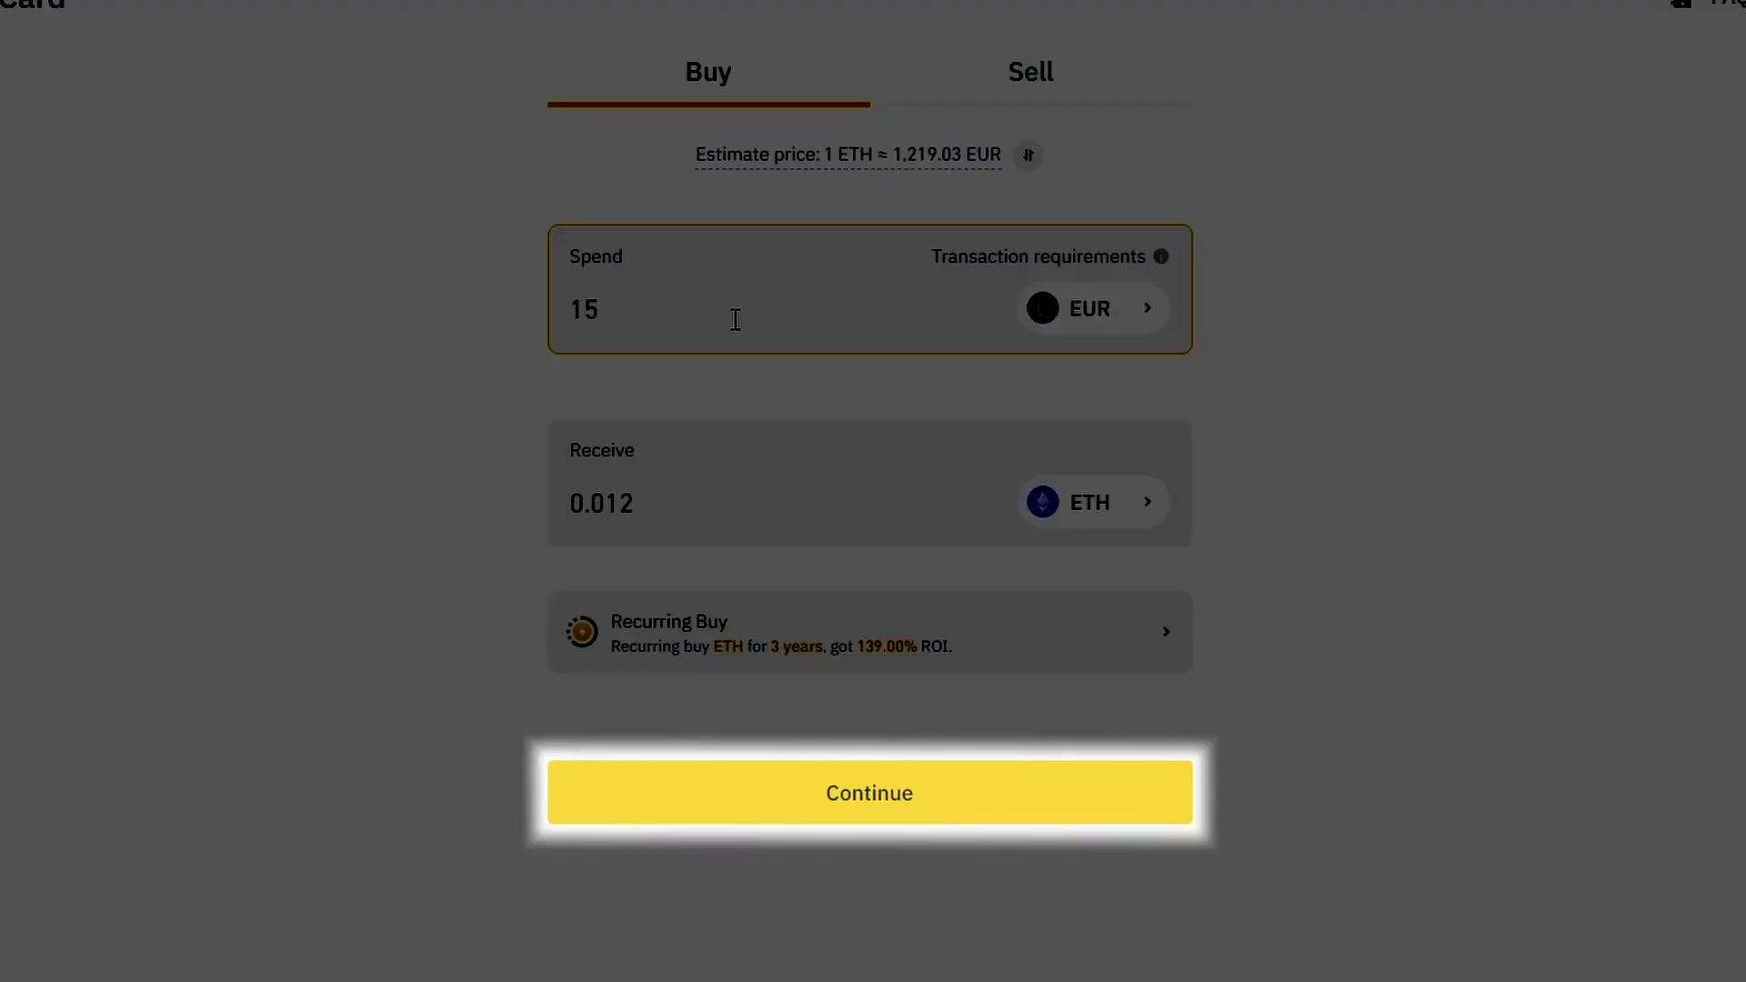
left_click(869, 764)
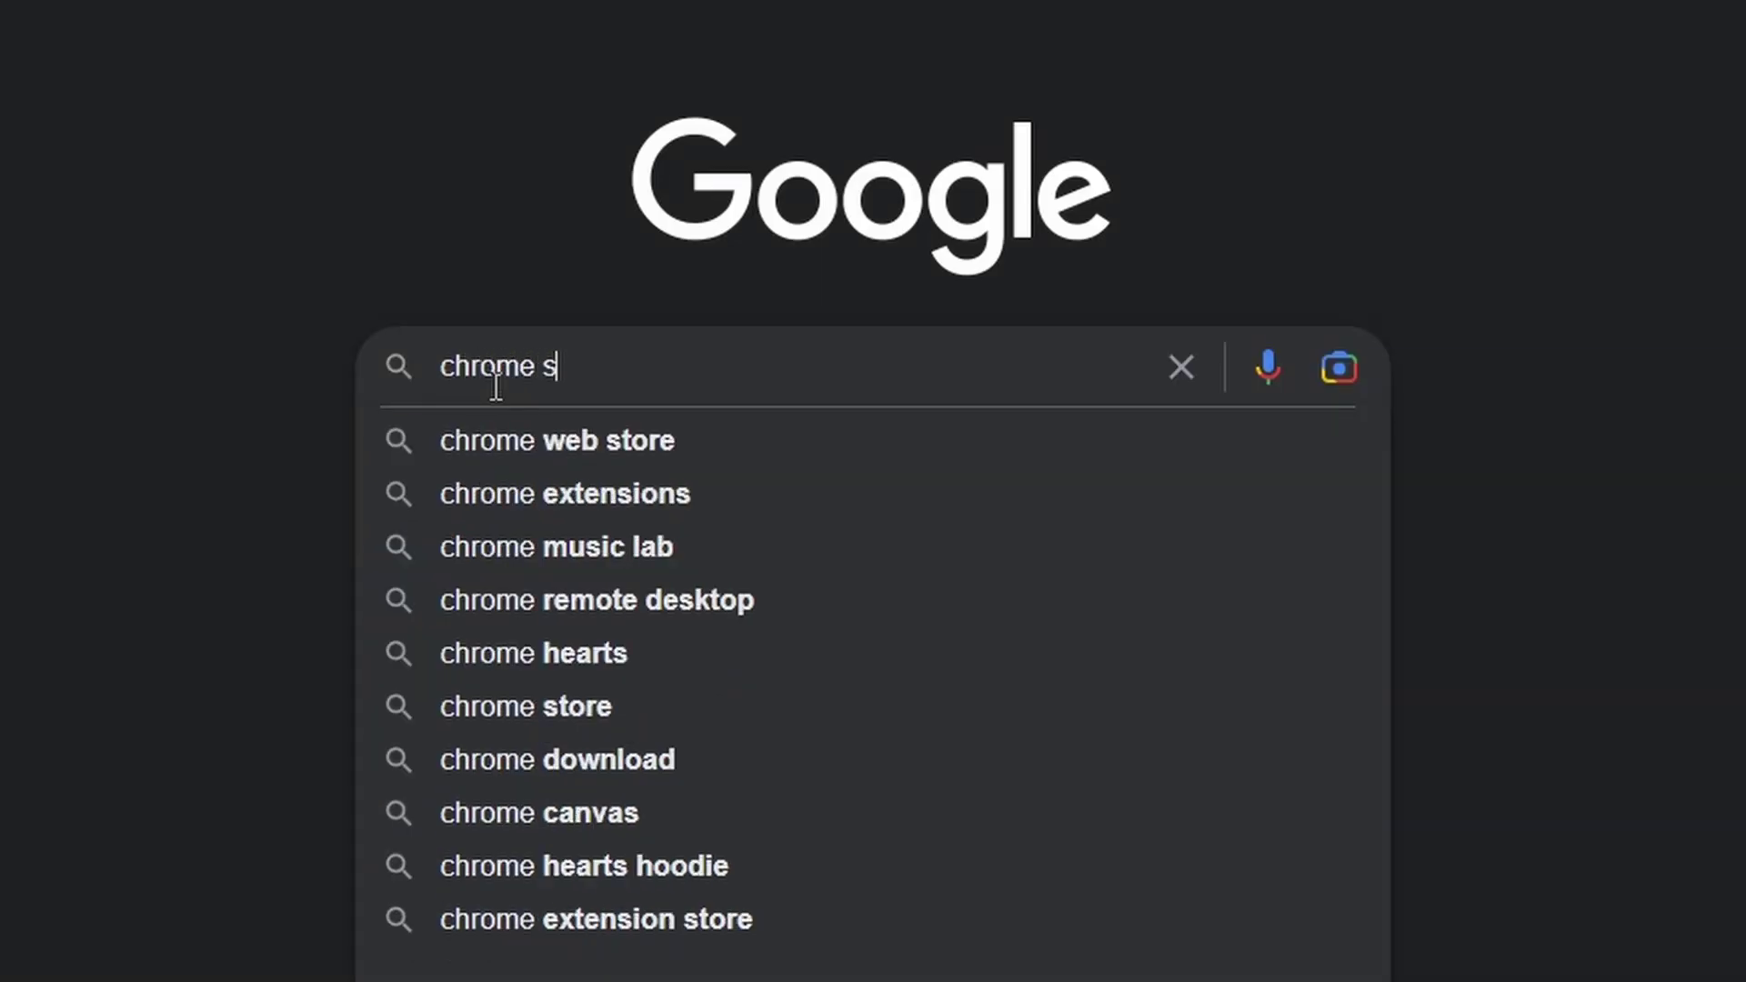
type("tore")
Search Google for the Chrome store and find the MetaMask extension page there
key("Return")
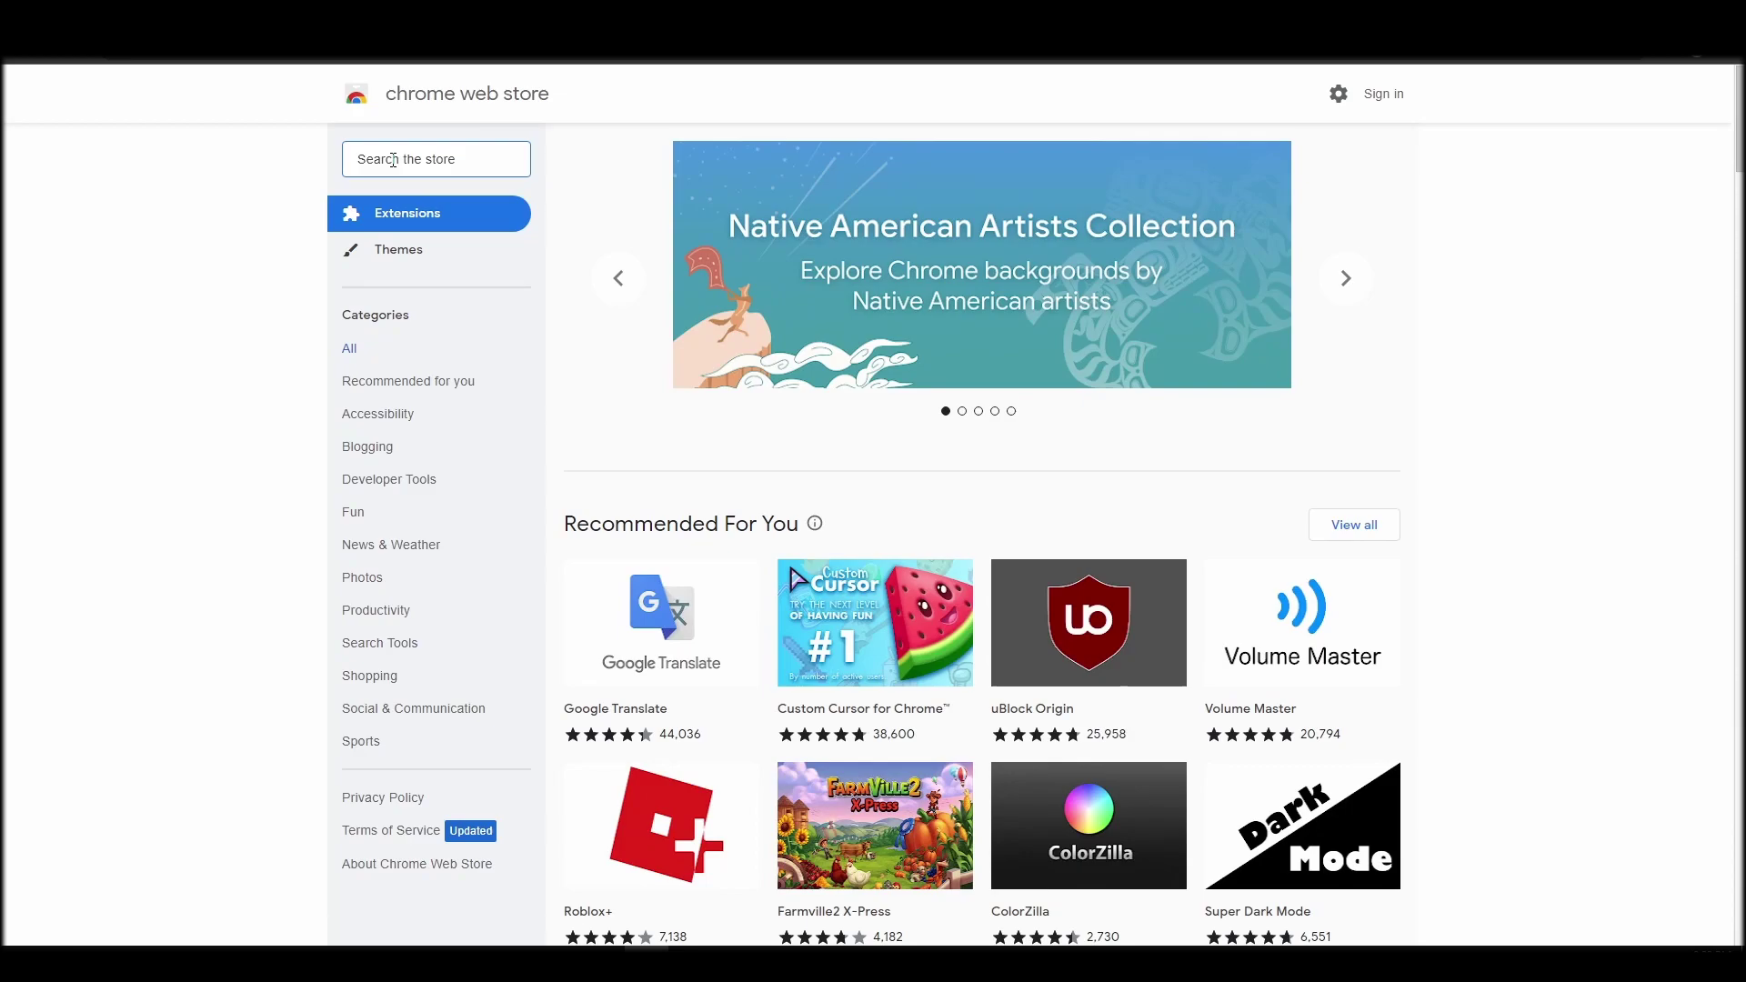
type("metamask")
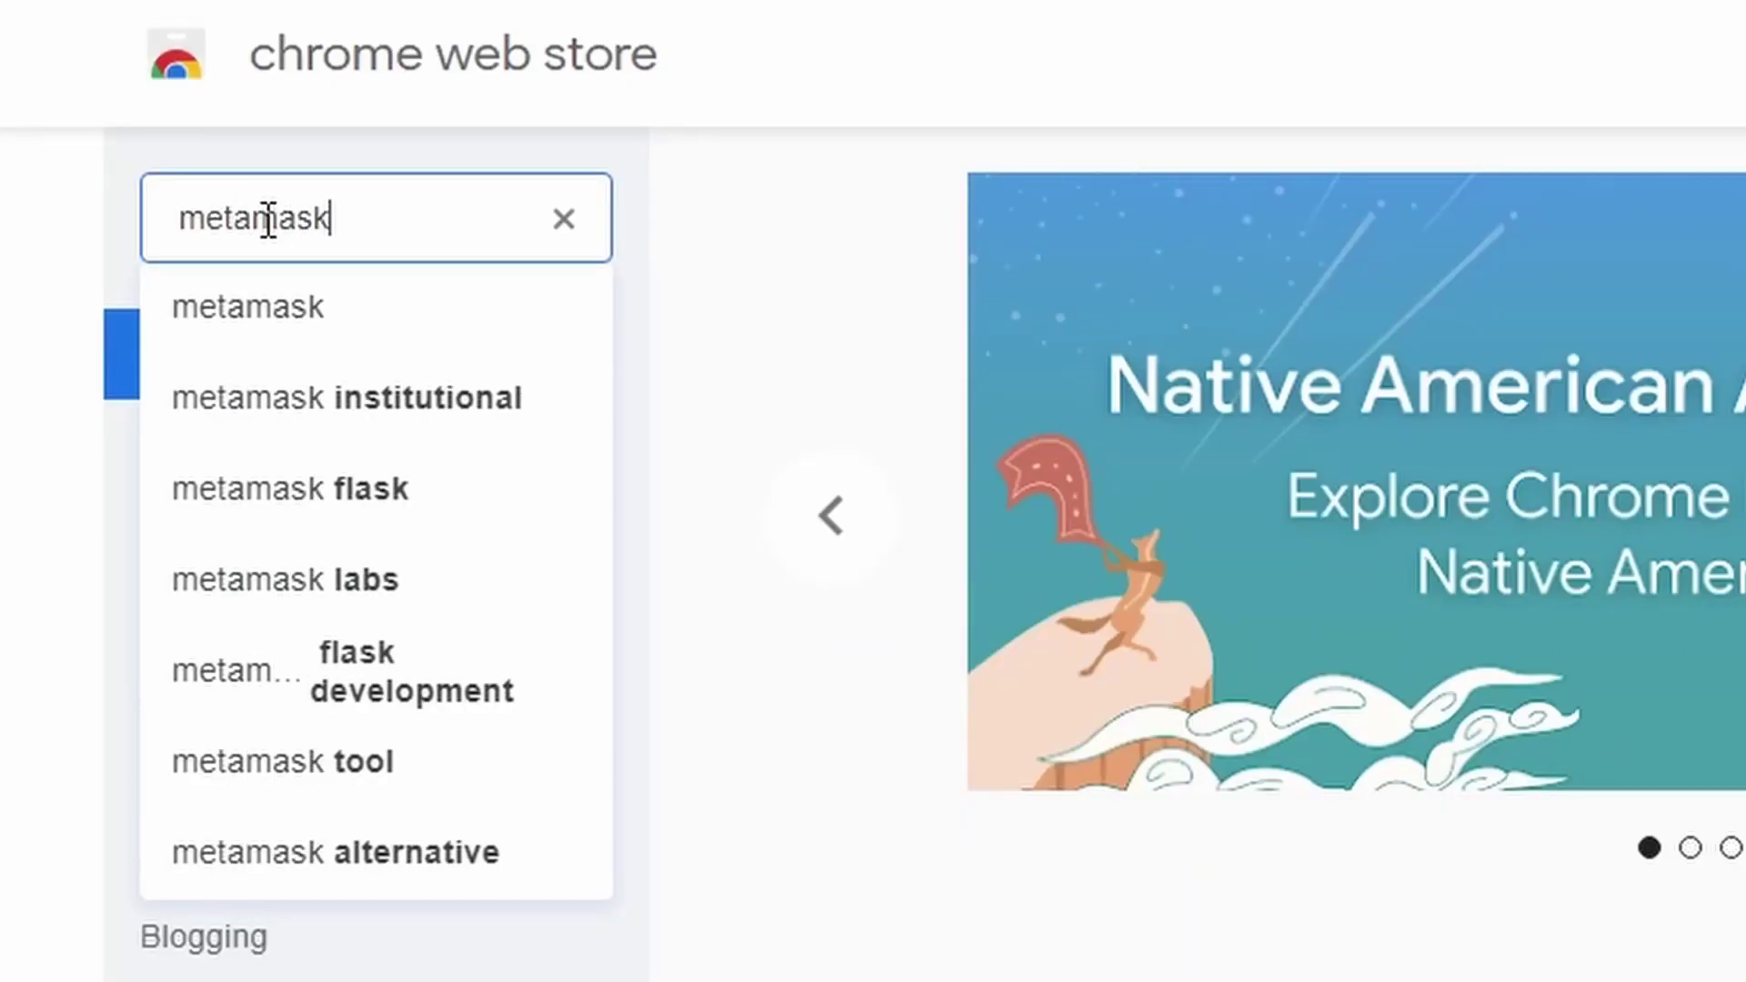
key("Return")
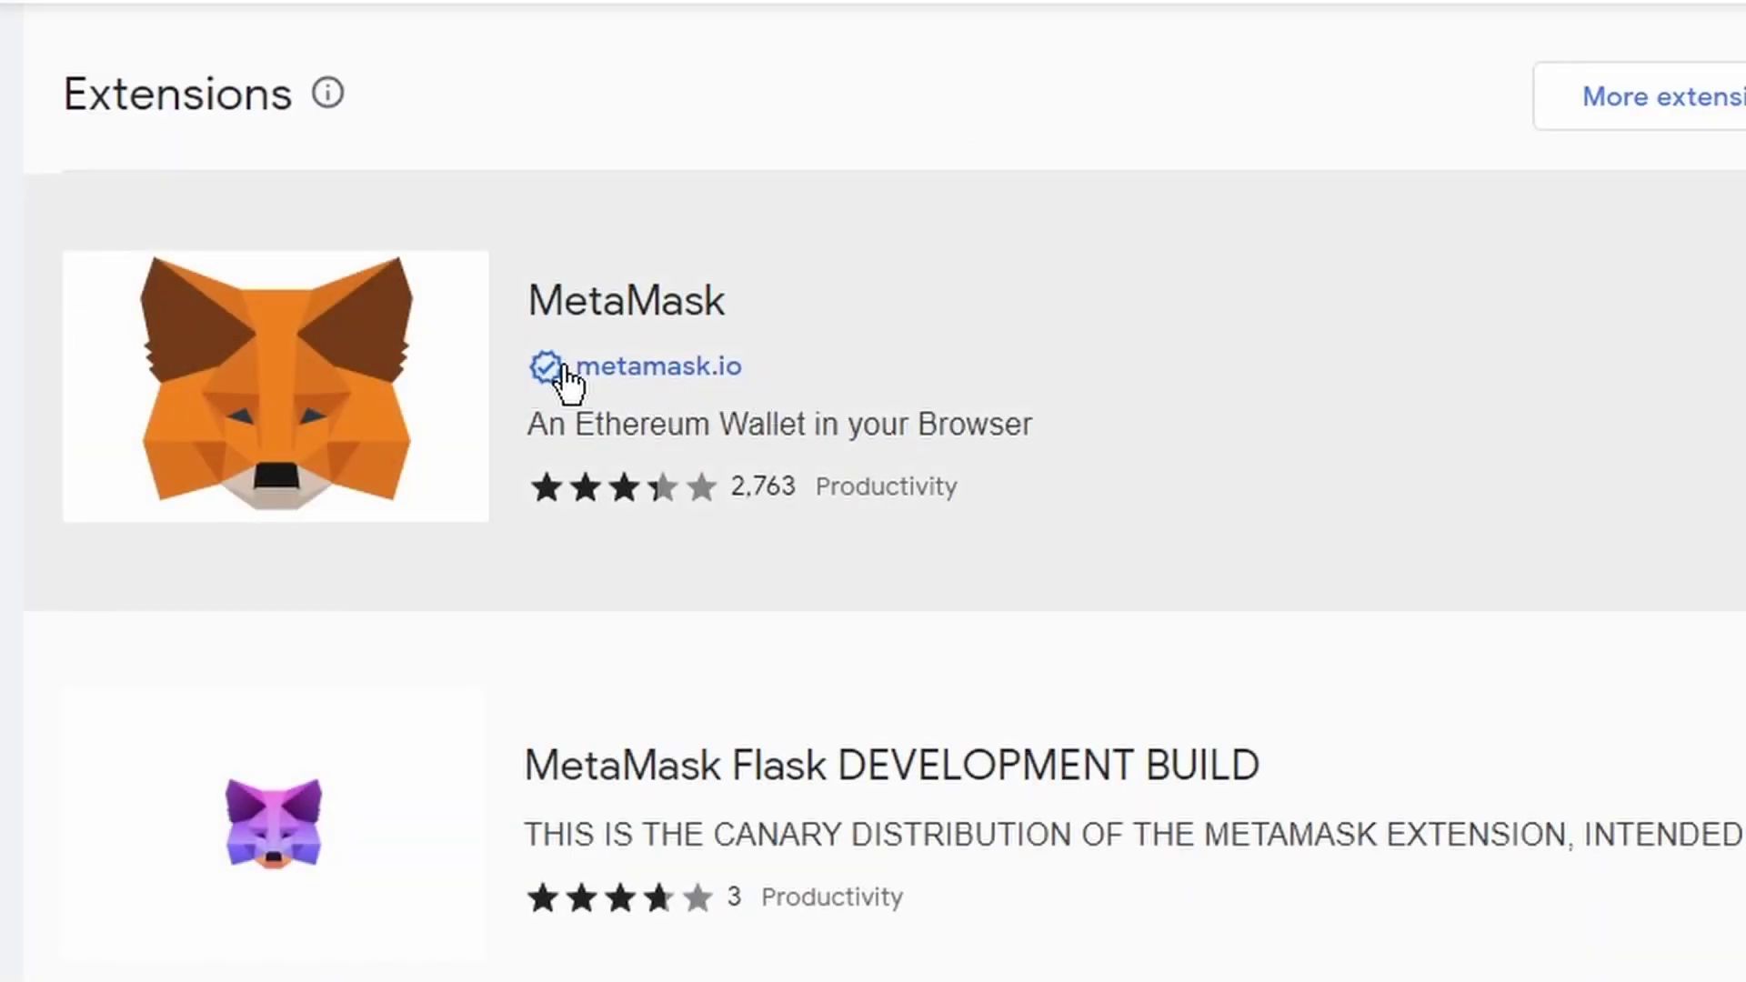
left_click(845, 309)
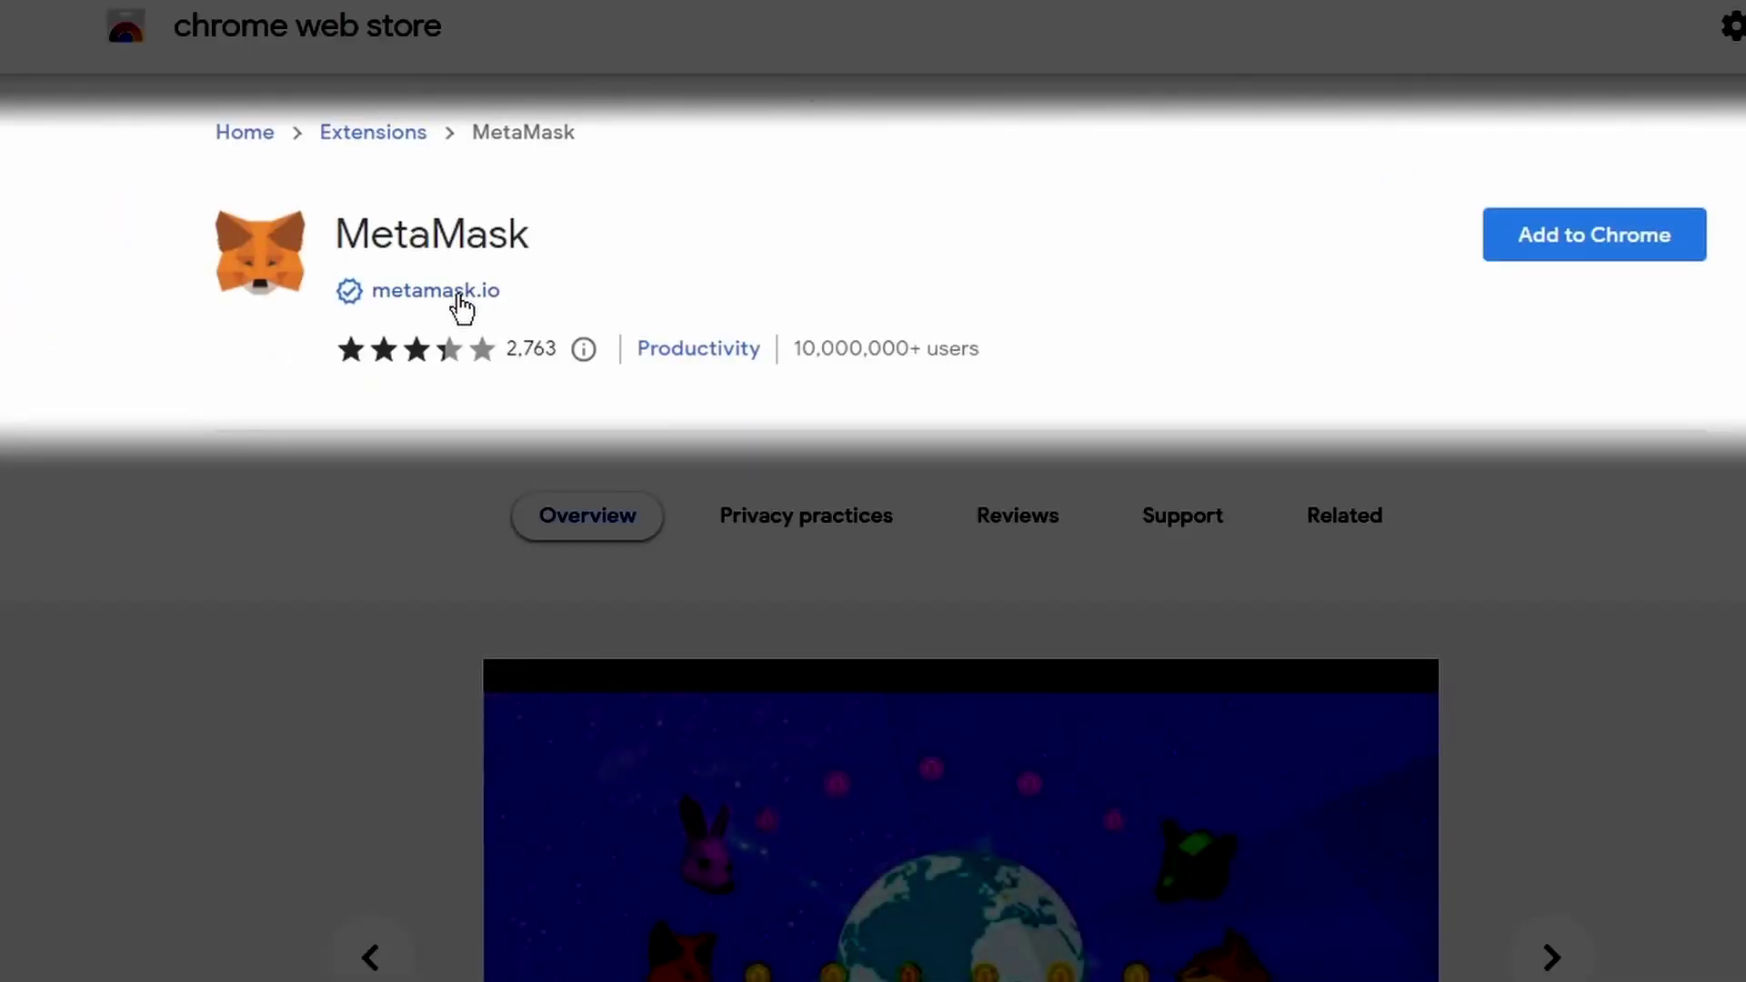
left_click(461, 303)
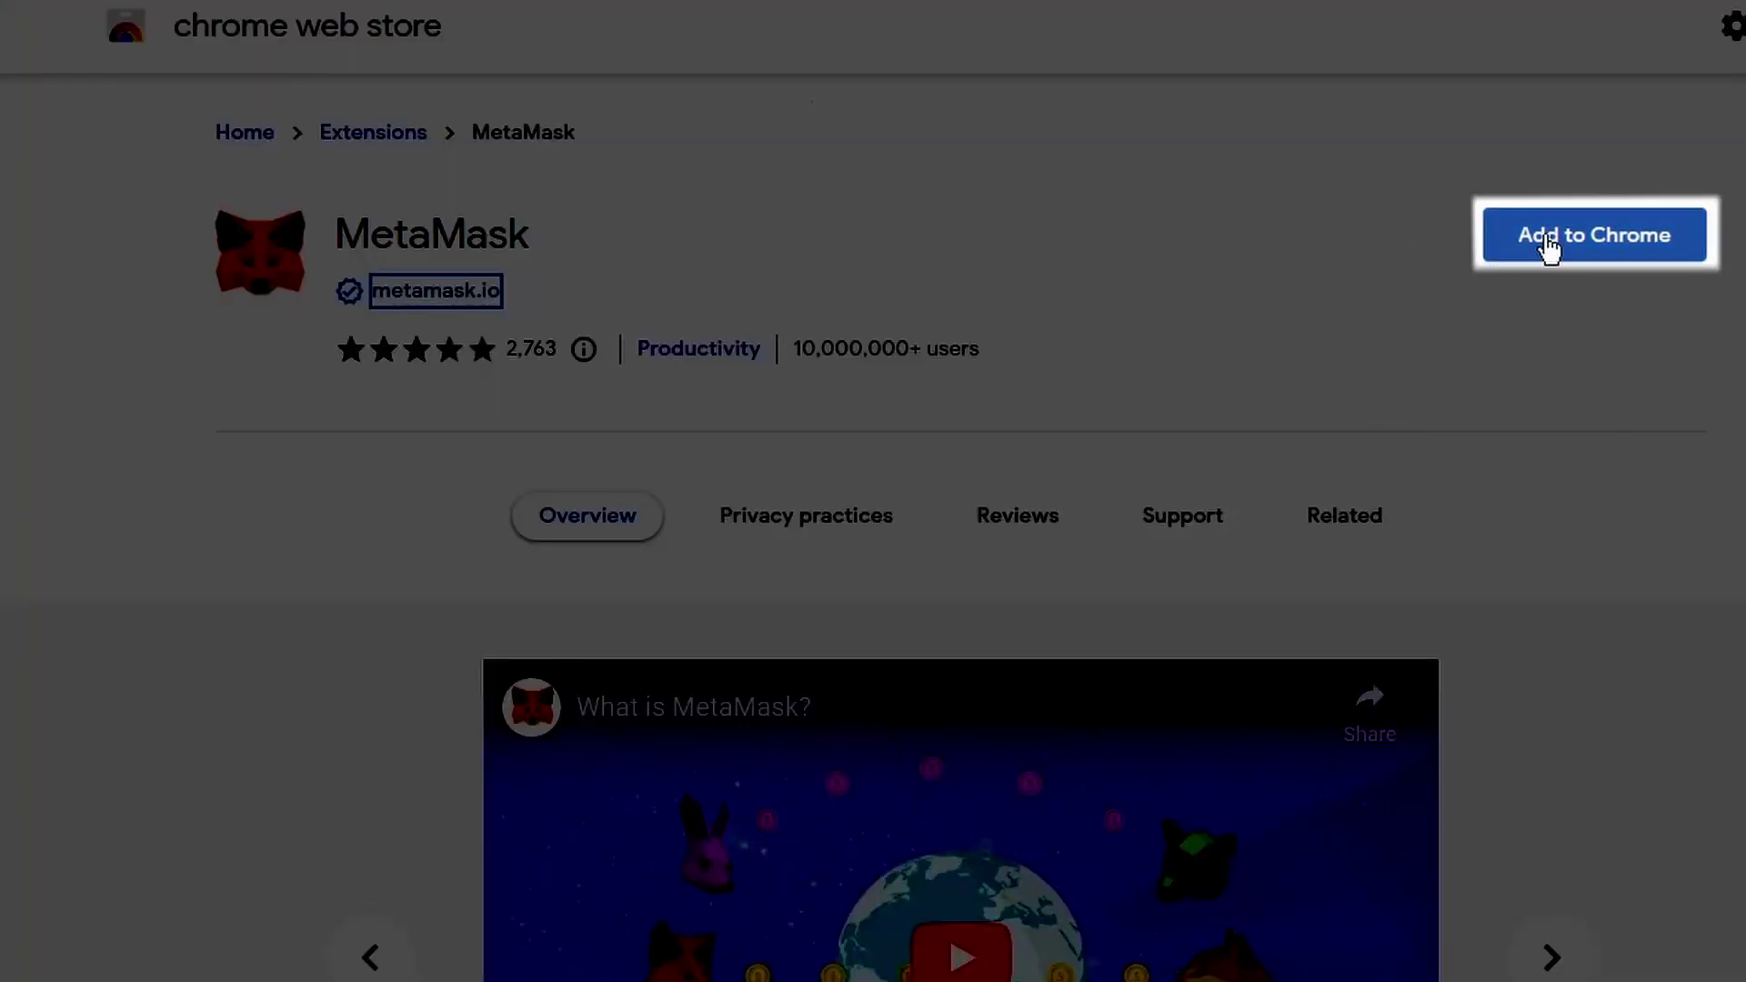
Add the MetaMask extension to Chrome
left_click(1547, 248)
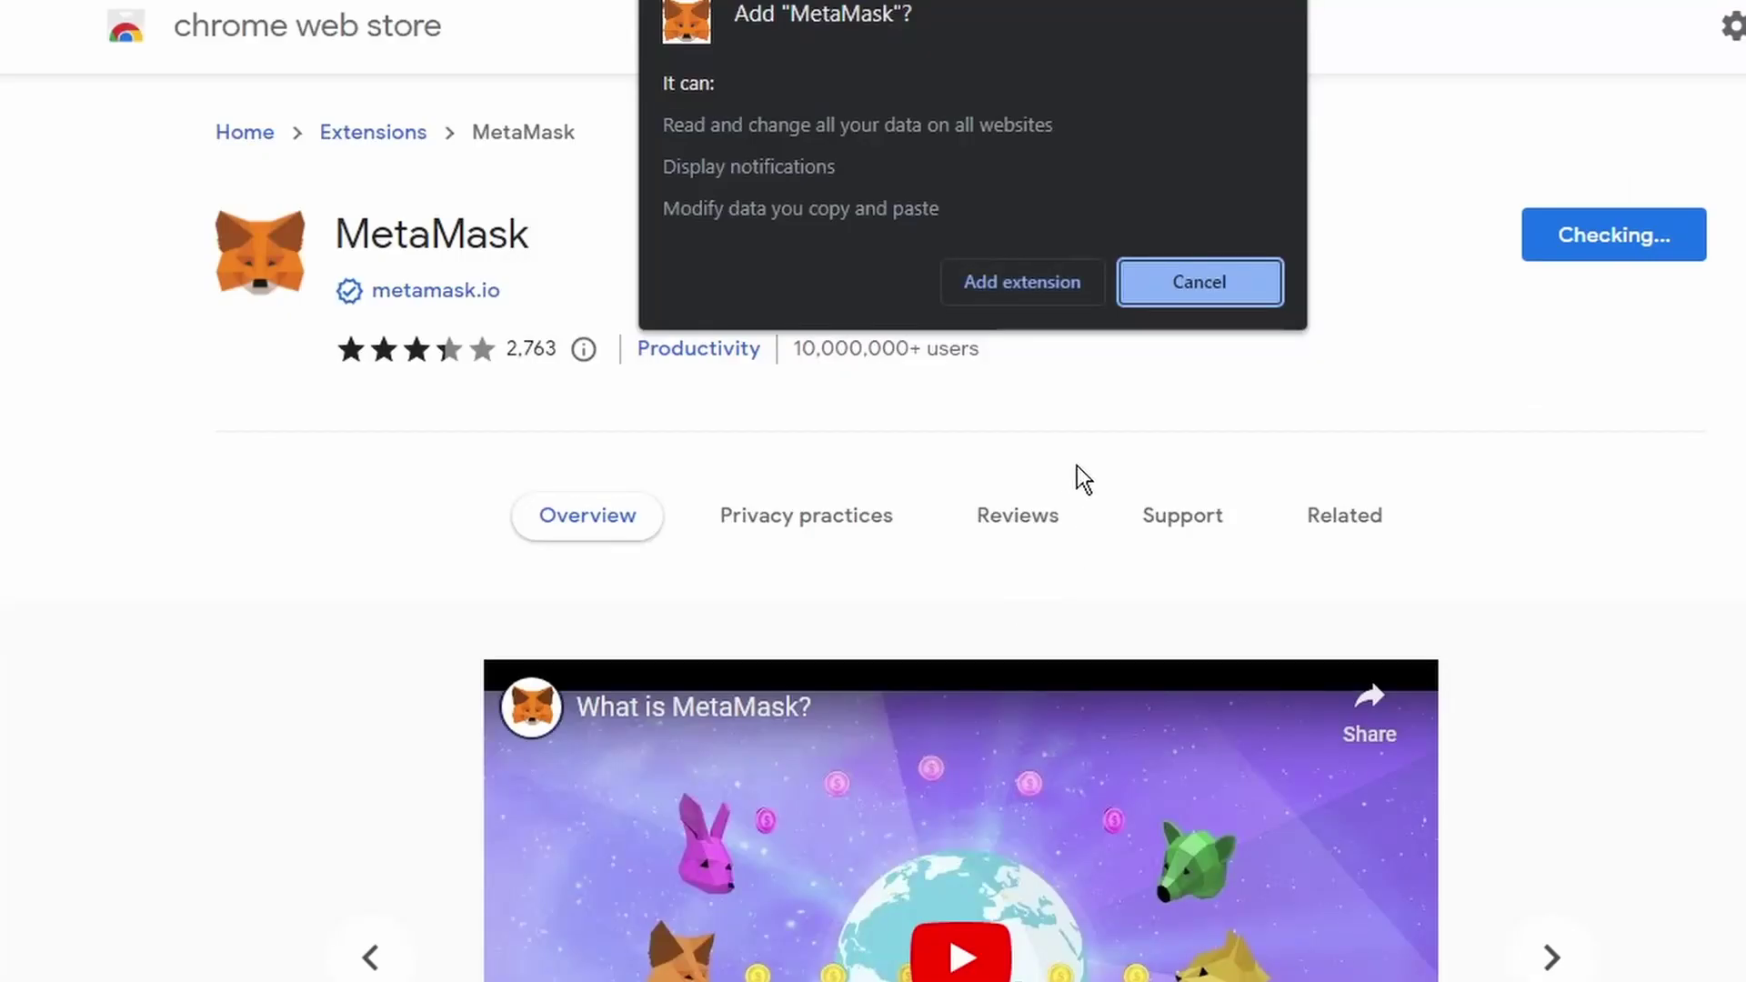
left_click(1041, 289)
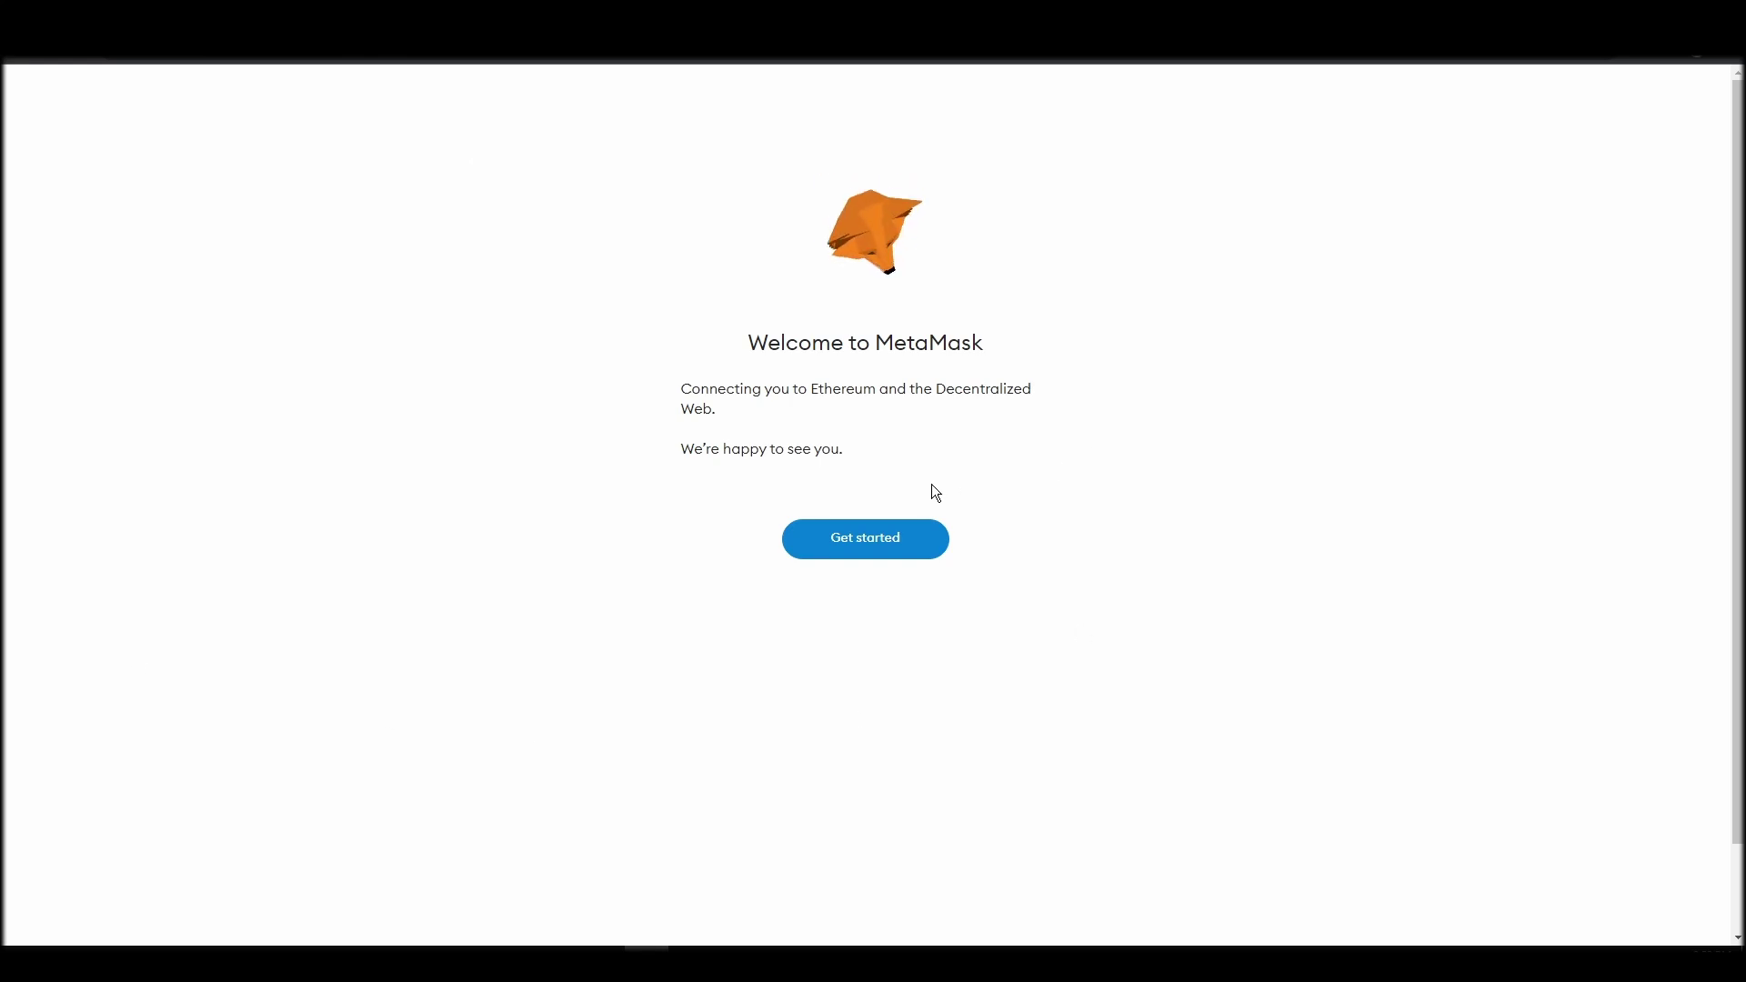
Create a new MetaMask wallet, entering and confirming a password and agreeing to the terms
left_click(827, 538)
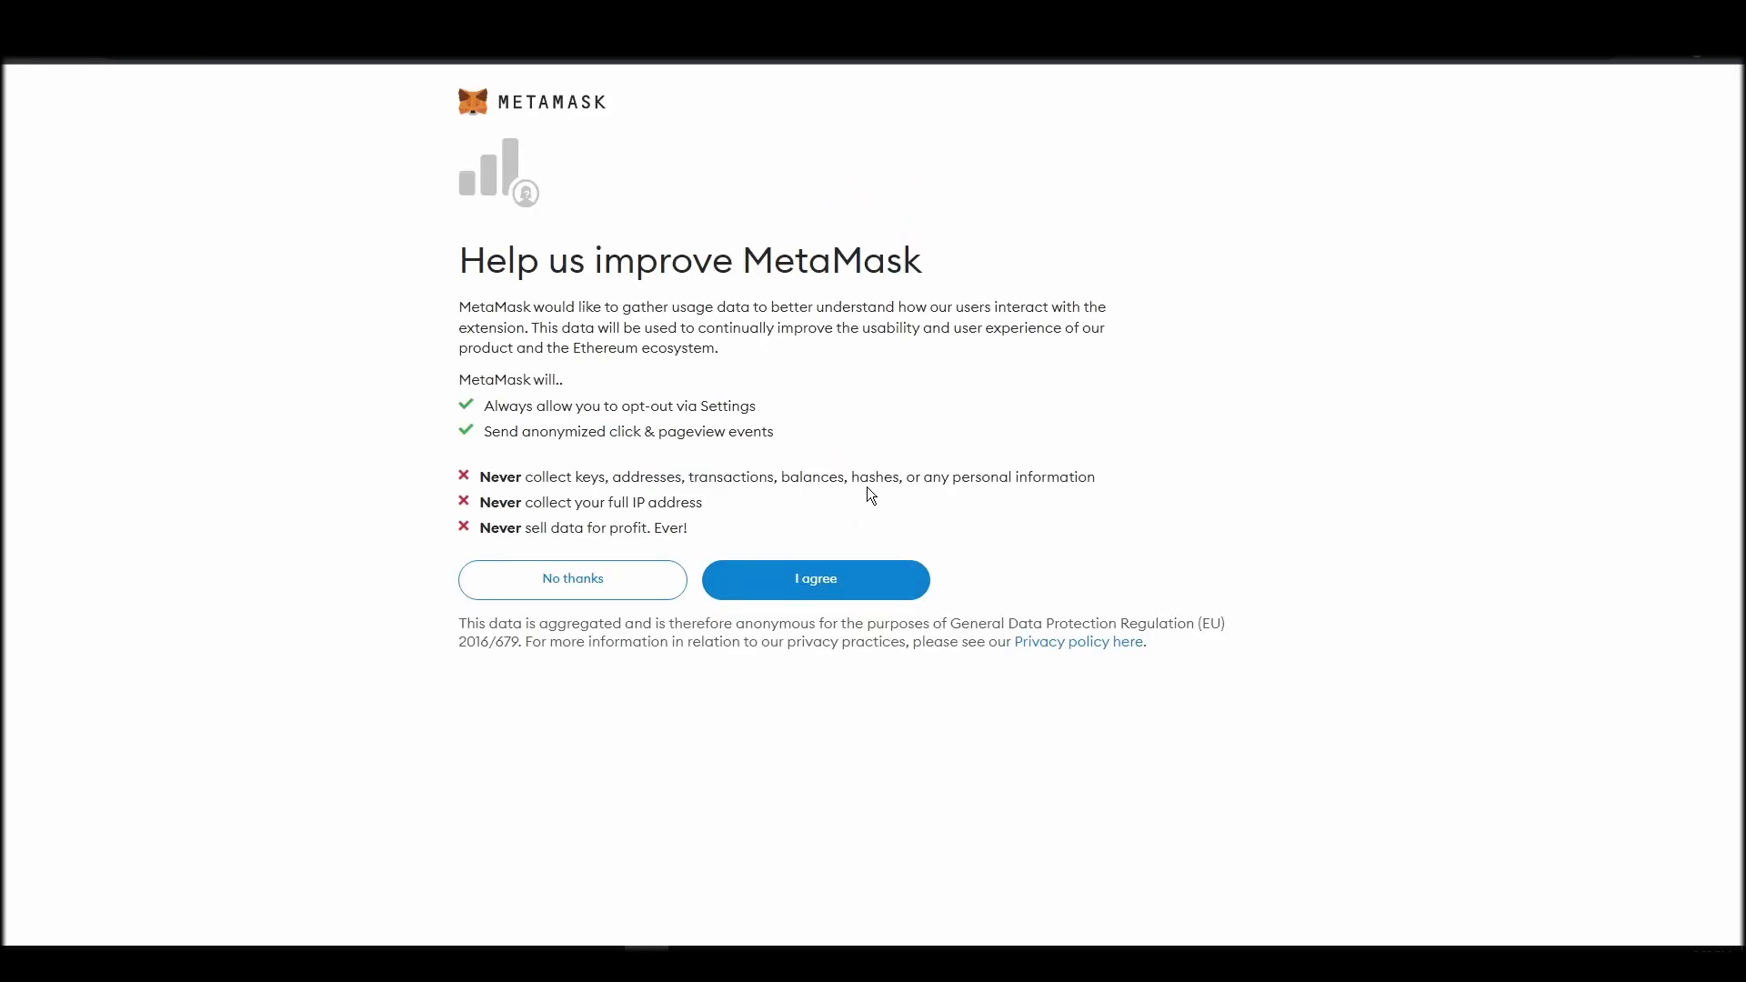
left_click(628, 574)
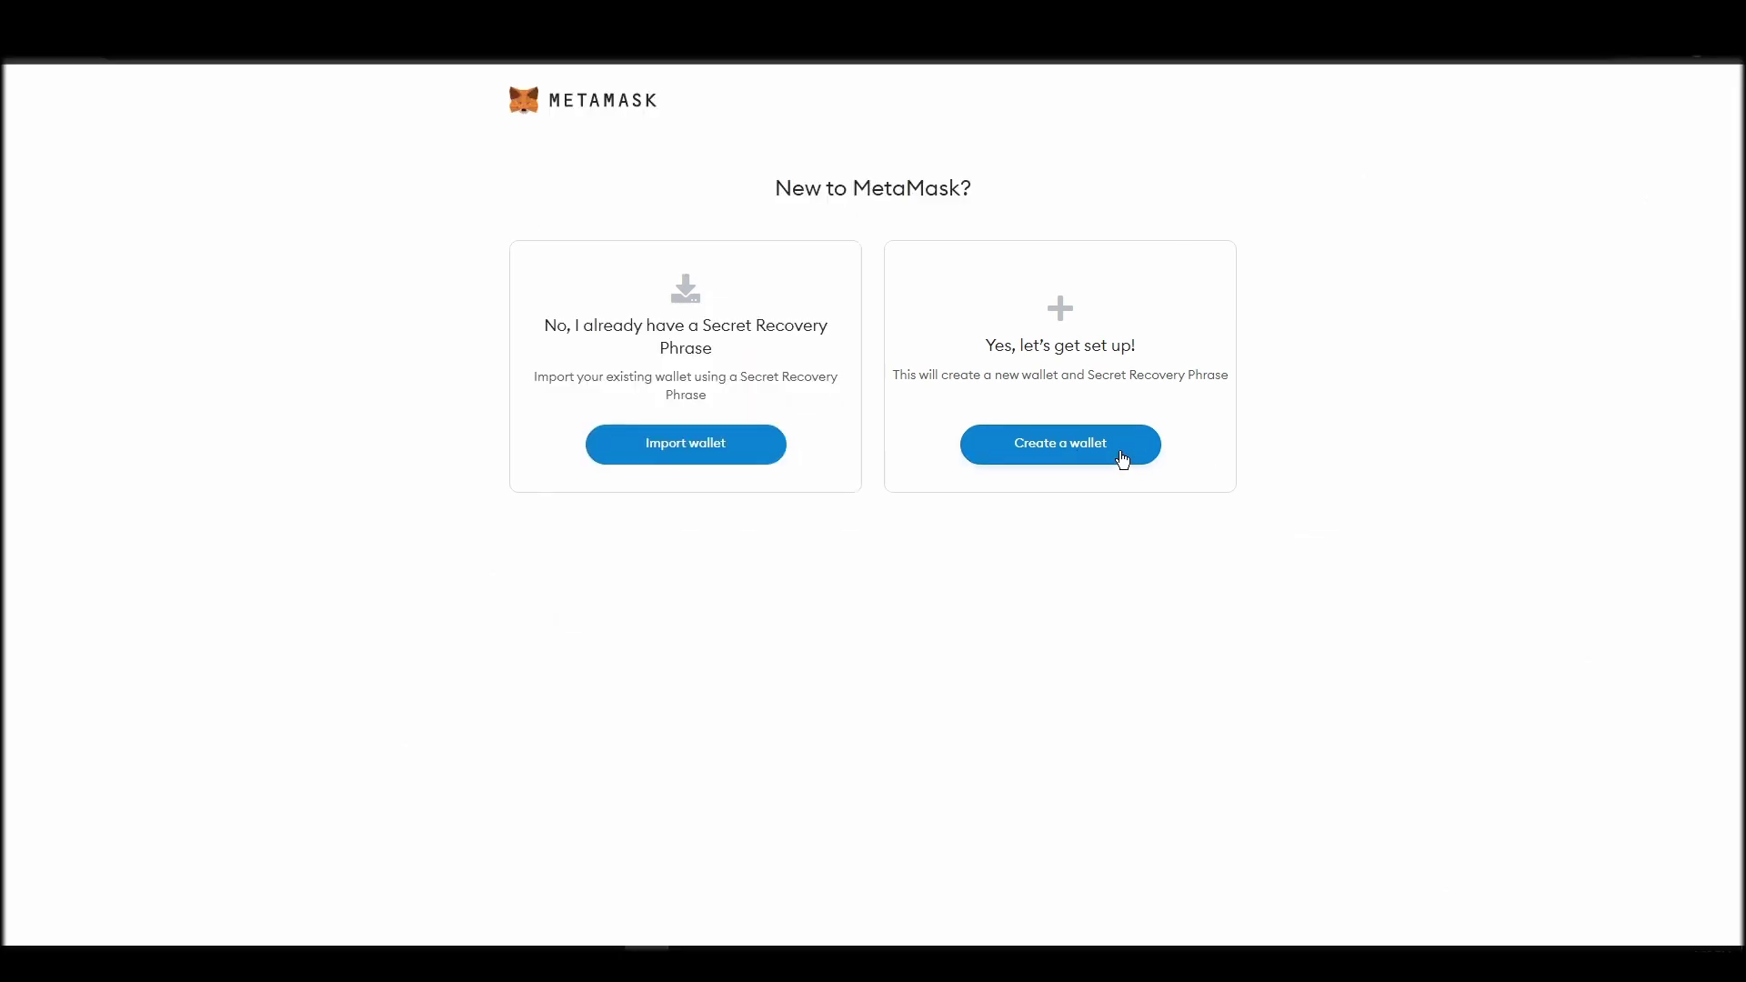
left_click(1122, 458)
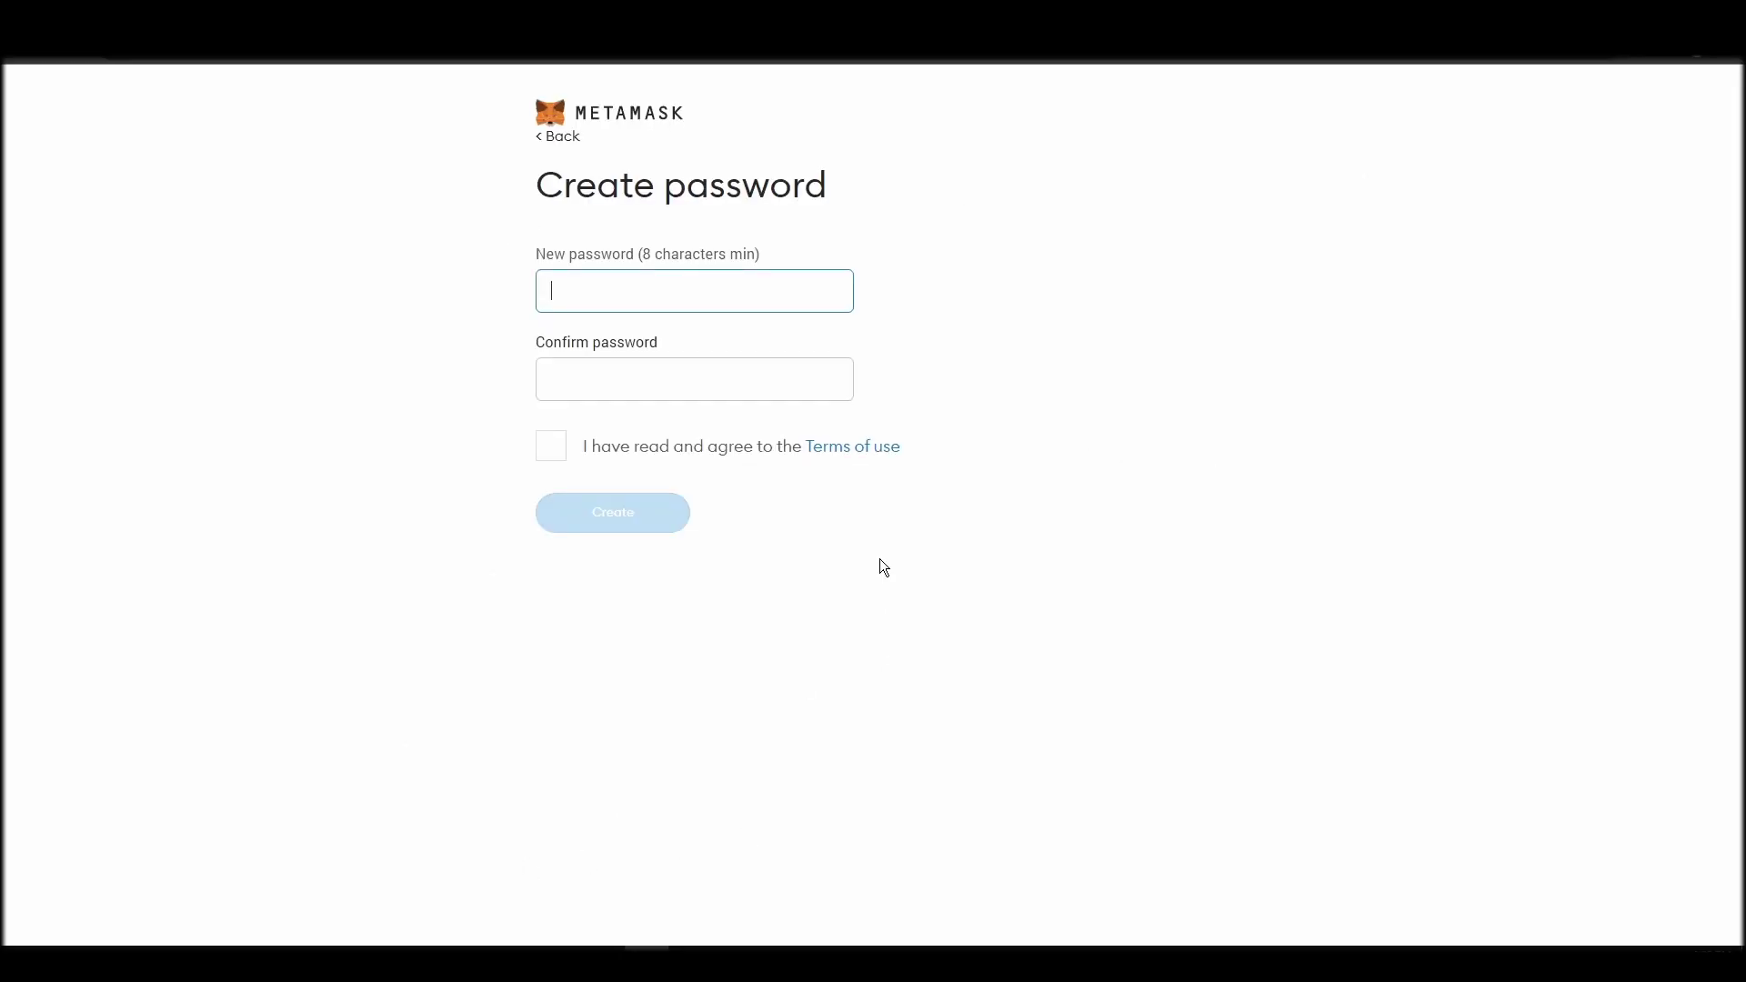
type("aaaaaa")
key("Tab")
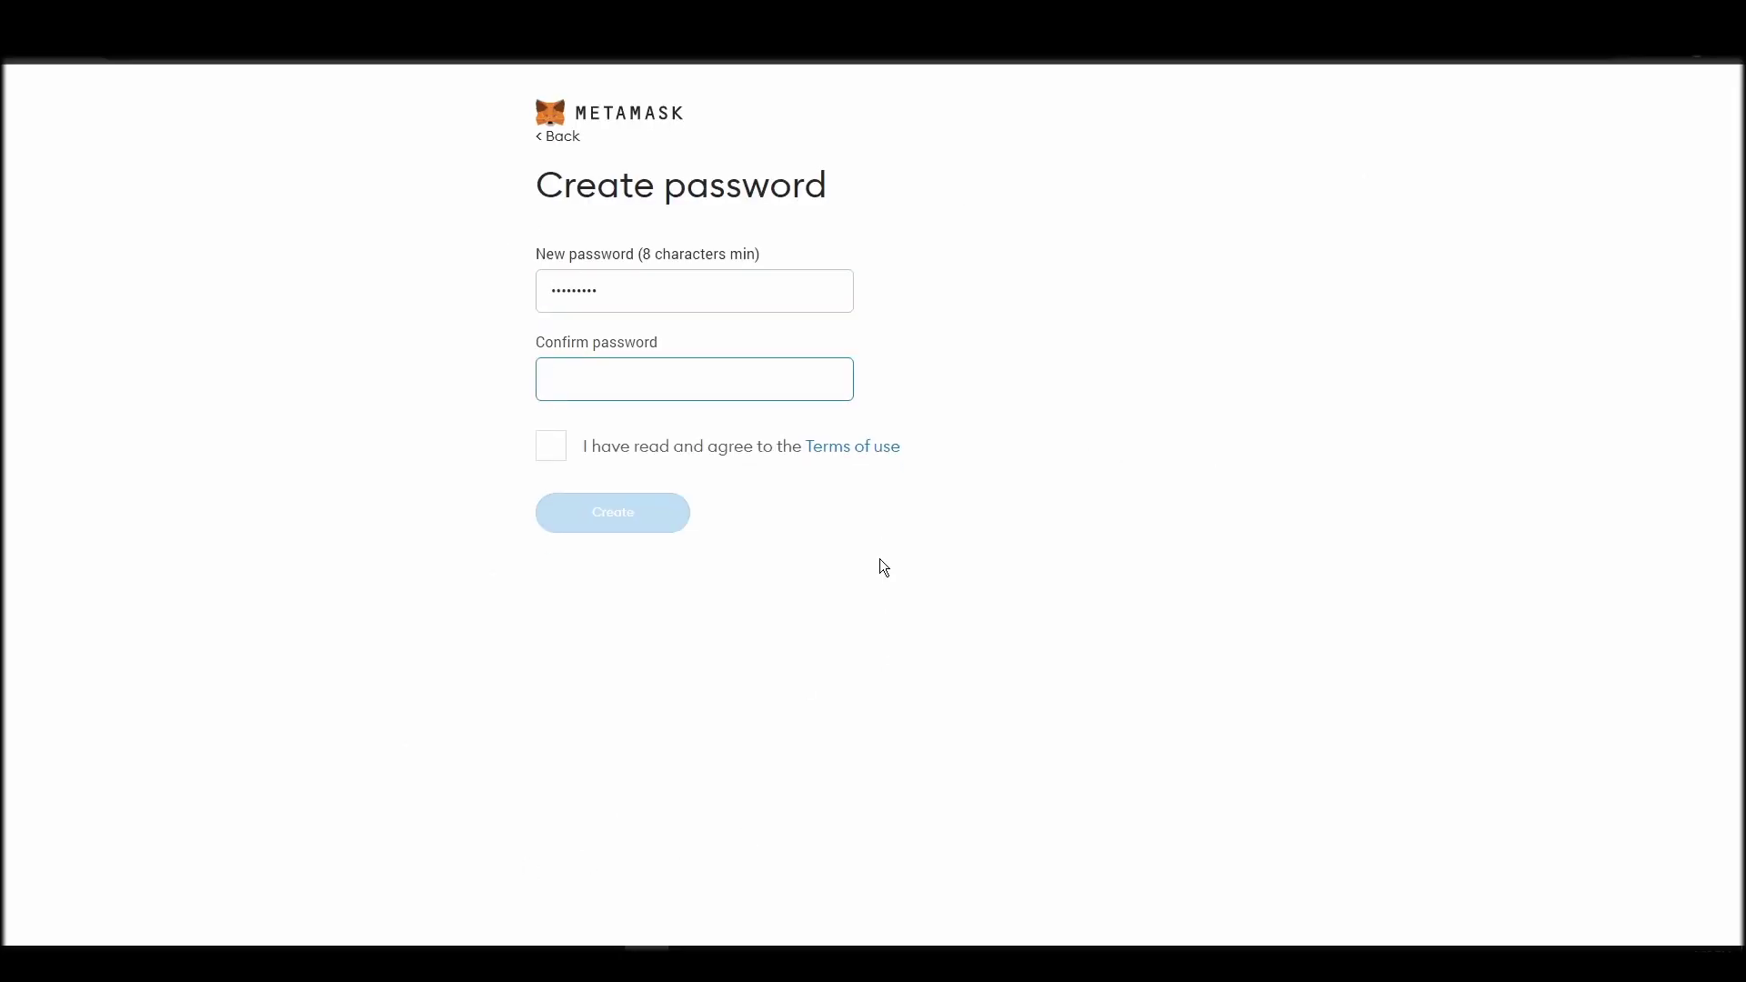
type("aaaaaaaaa")
left_click(549, 445)
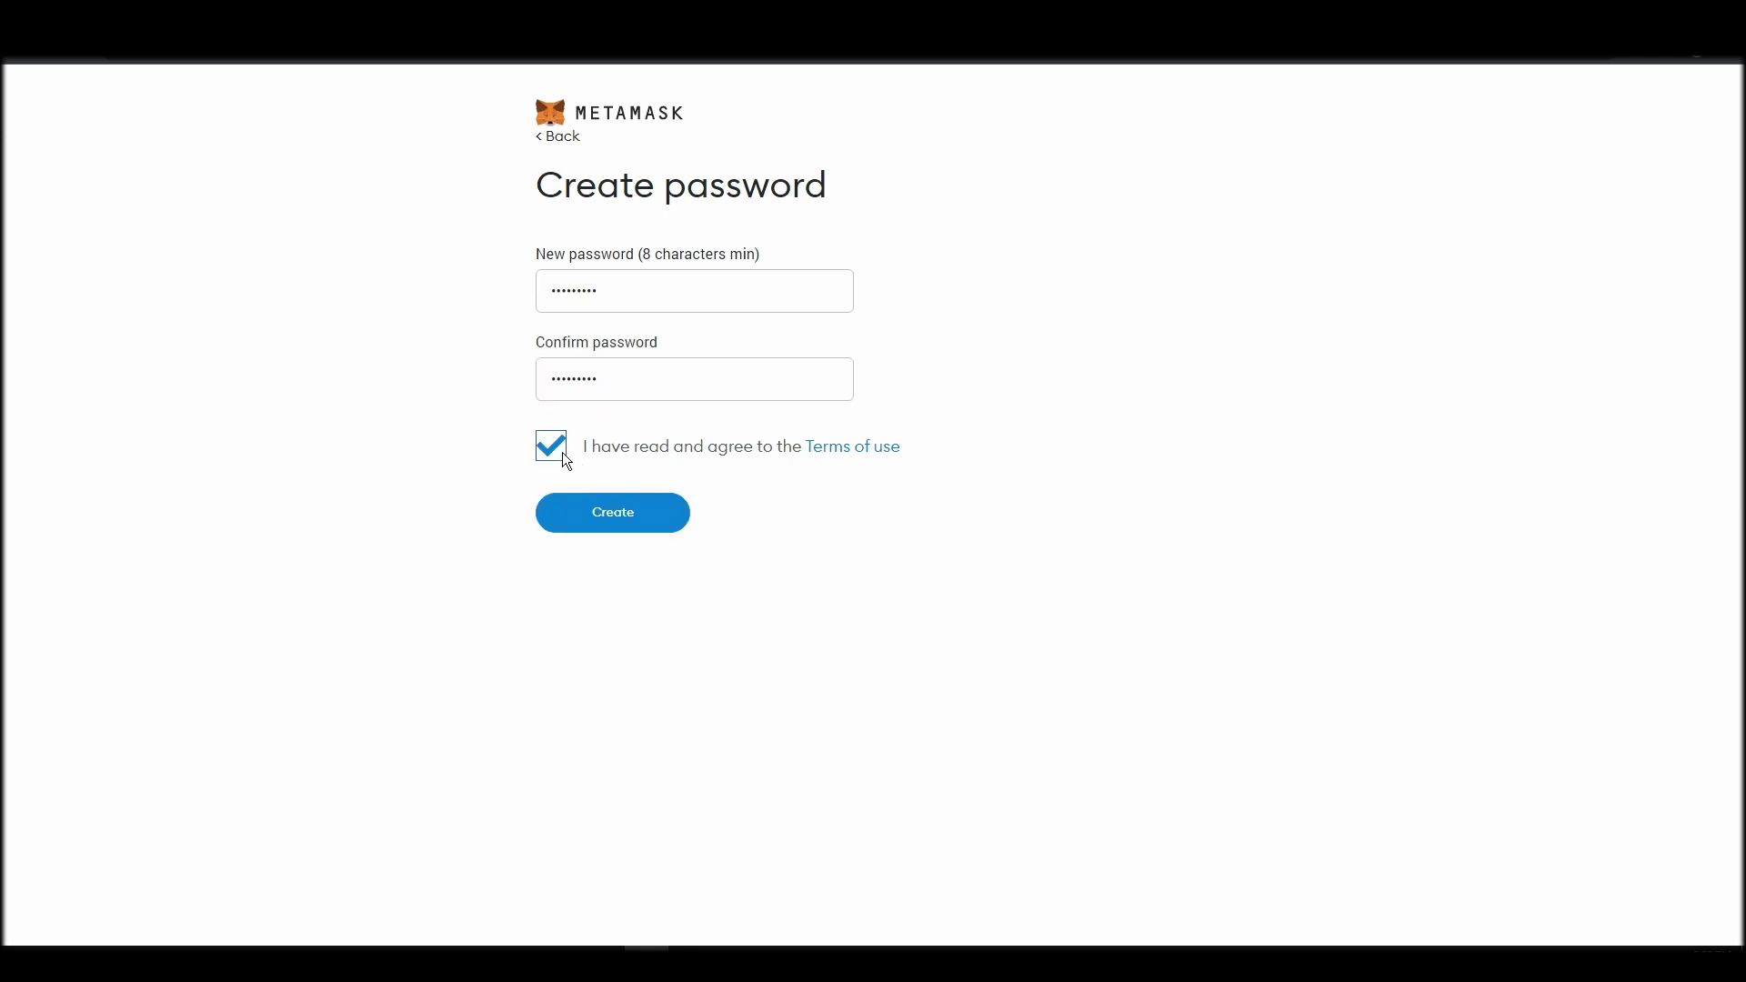
left_click(659, 517)
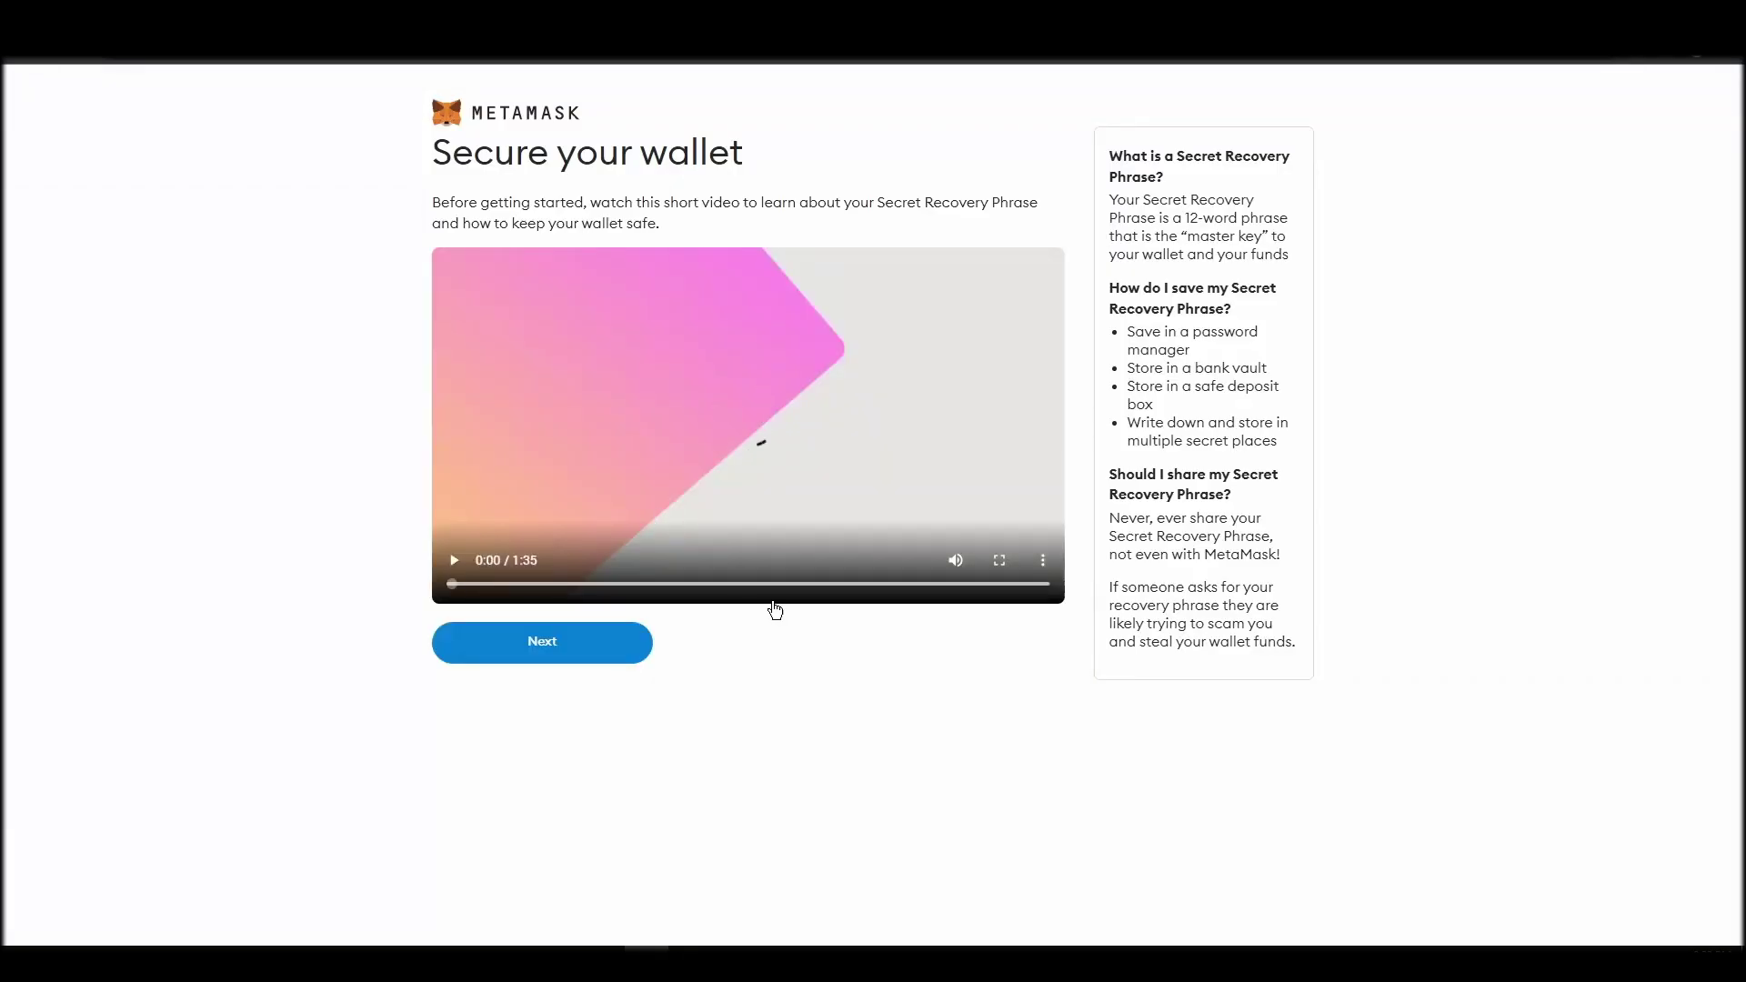
Reveal the Secret Recovery Phrase and select its words for backup
left_click(612, 659)
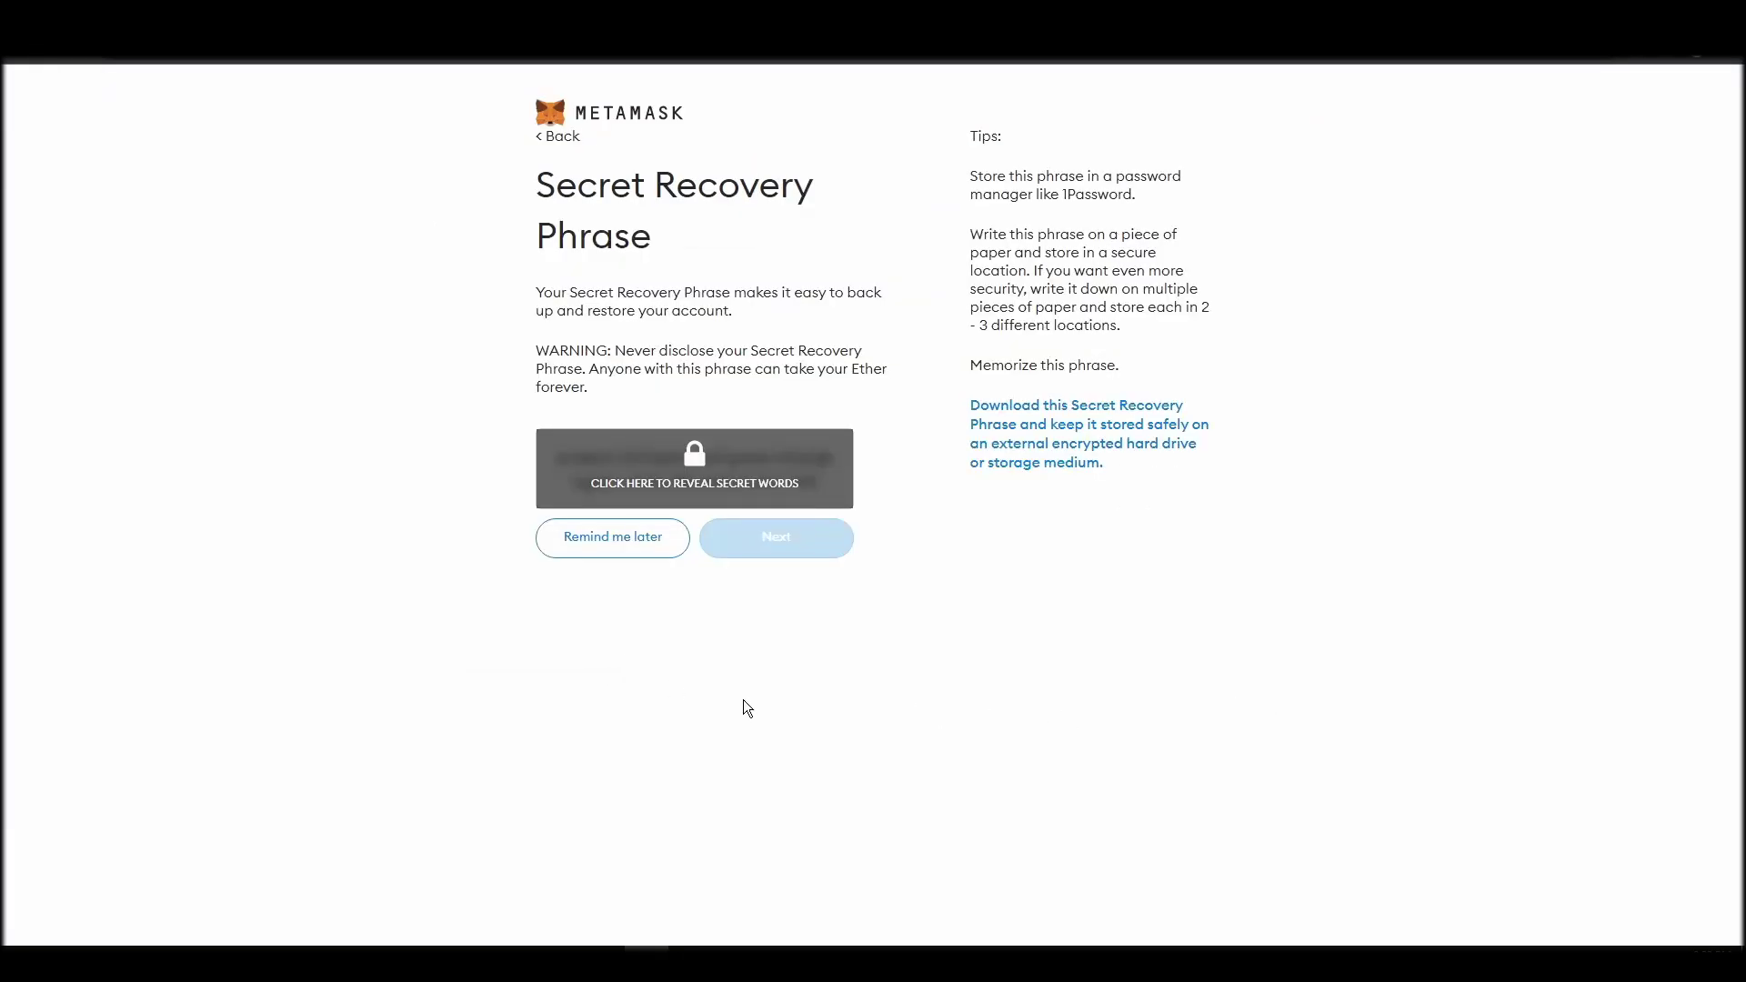
left_click(733, 474)
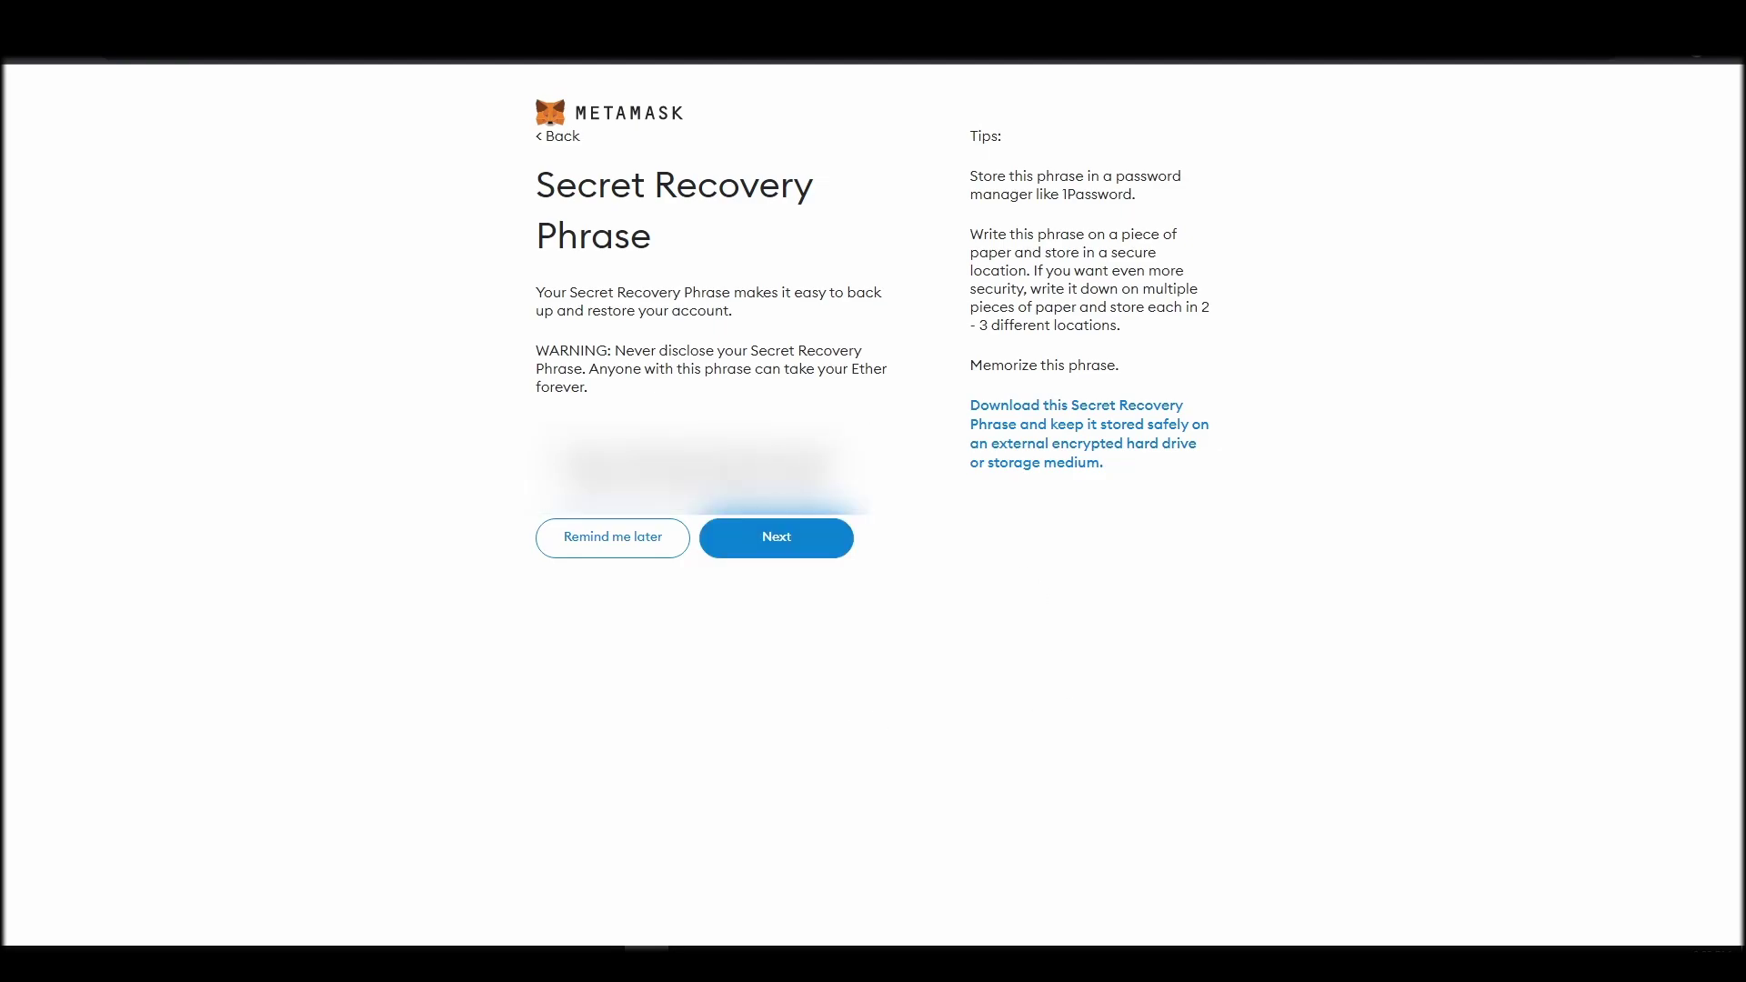
left_click_drag(565, 451, 826, 478)
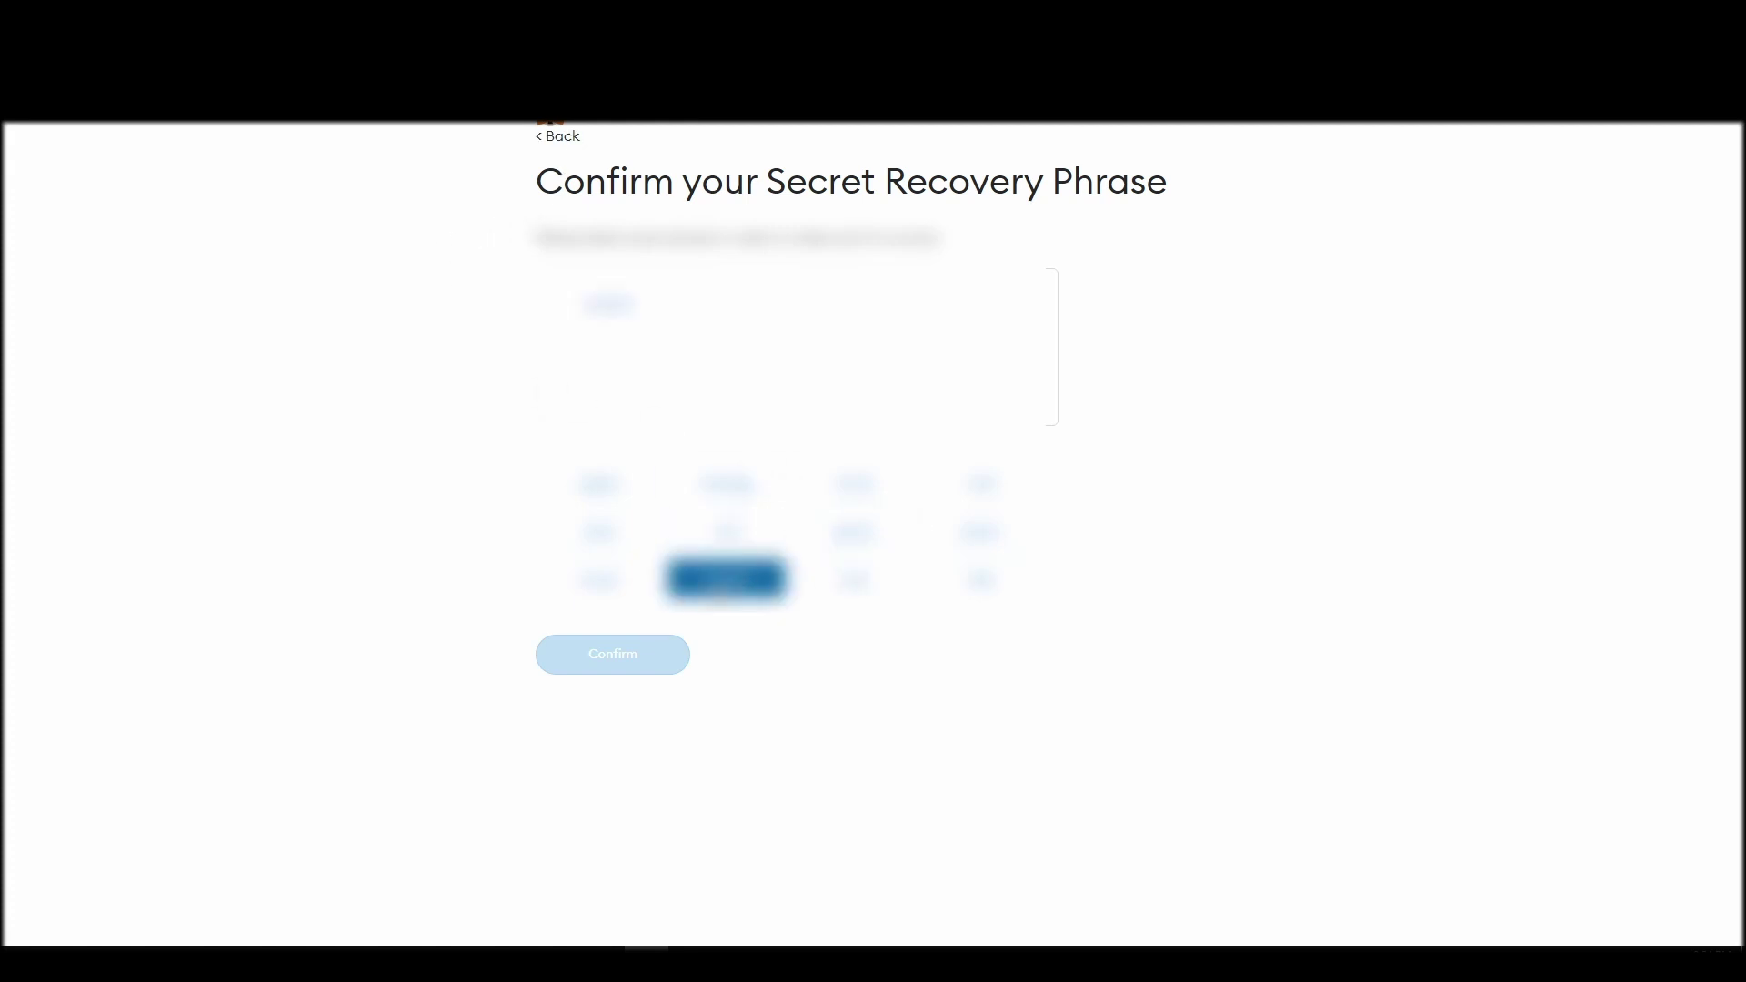
Pick the recovery phrase words in their original order to confirm the phrase
left_click(980, 486)
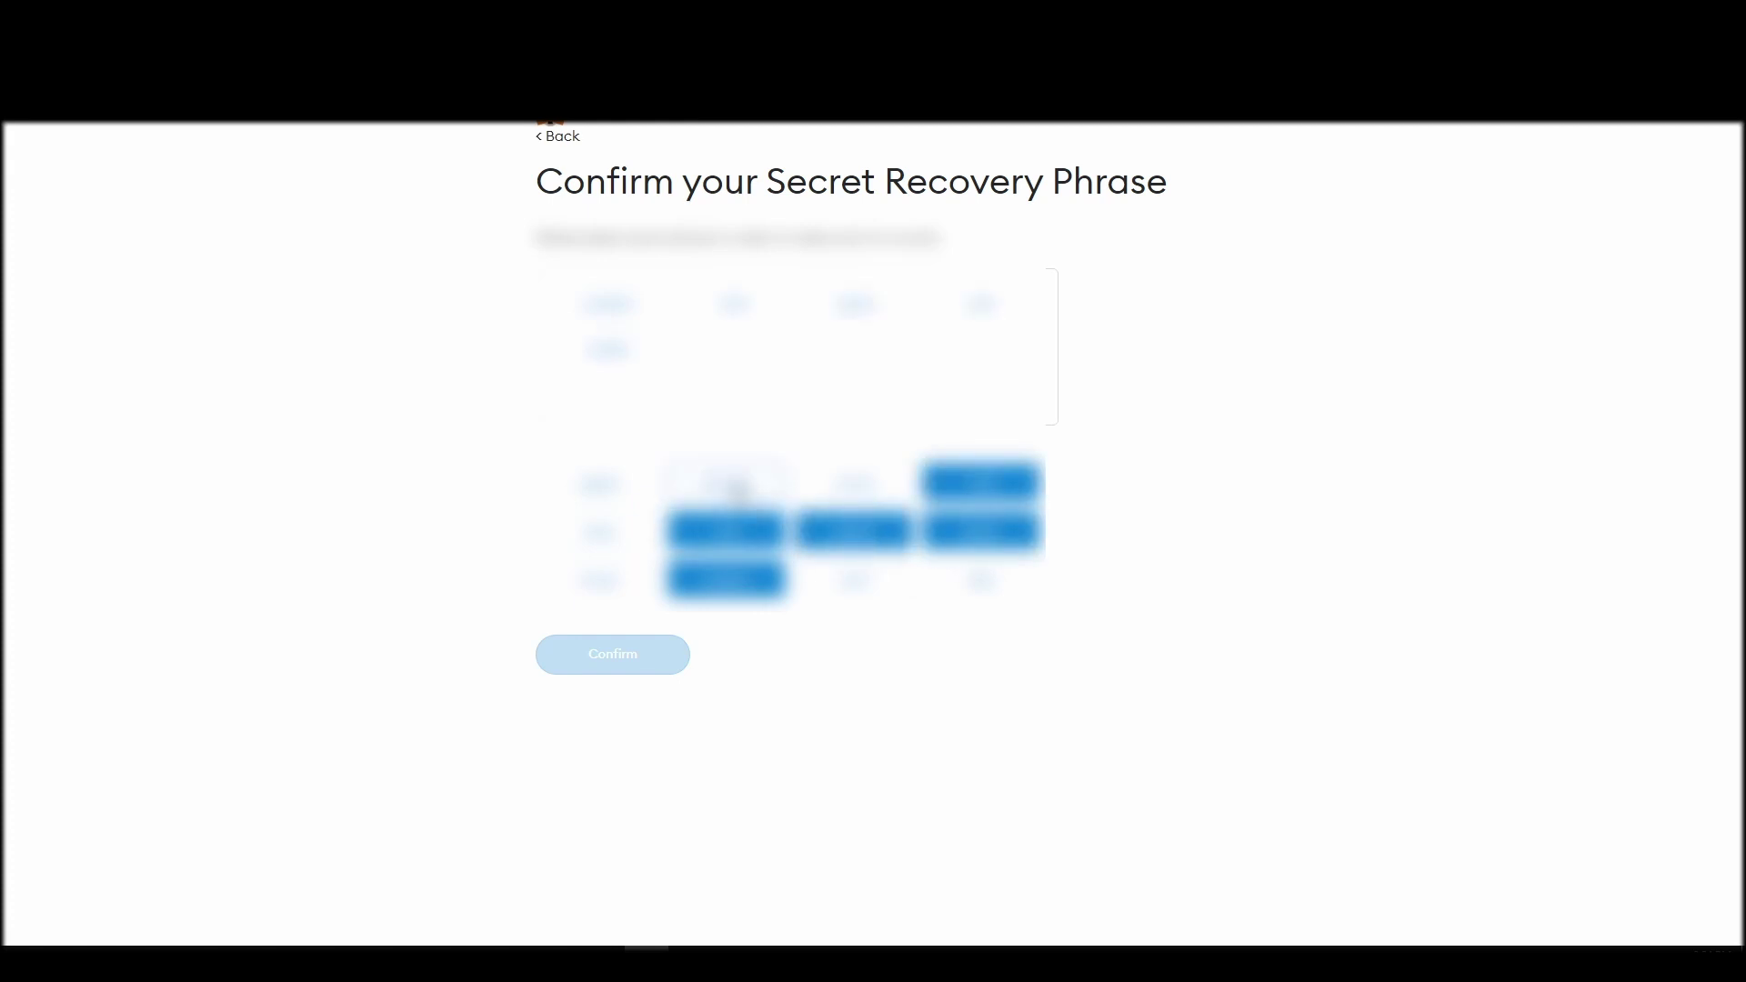
left_click(732, 486)
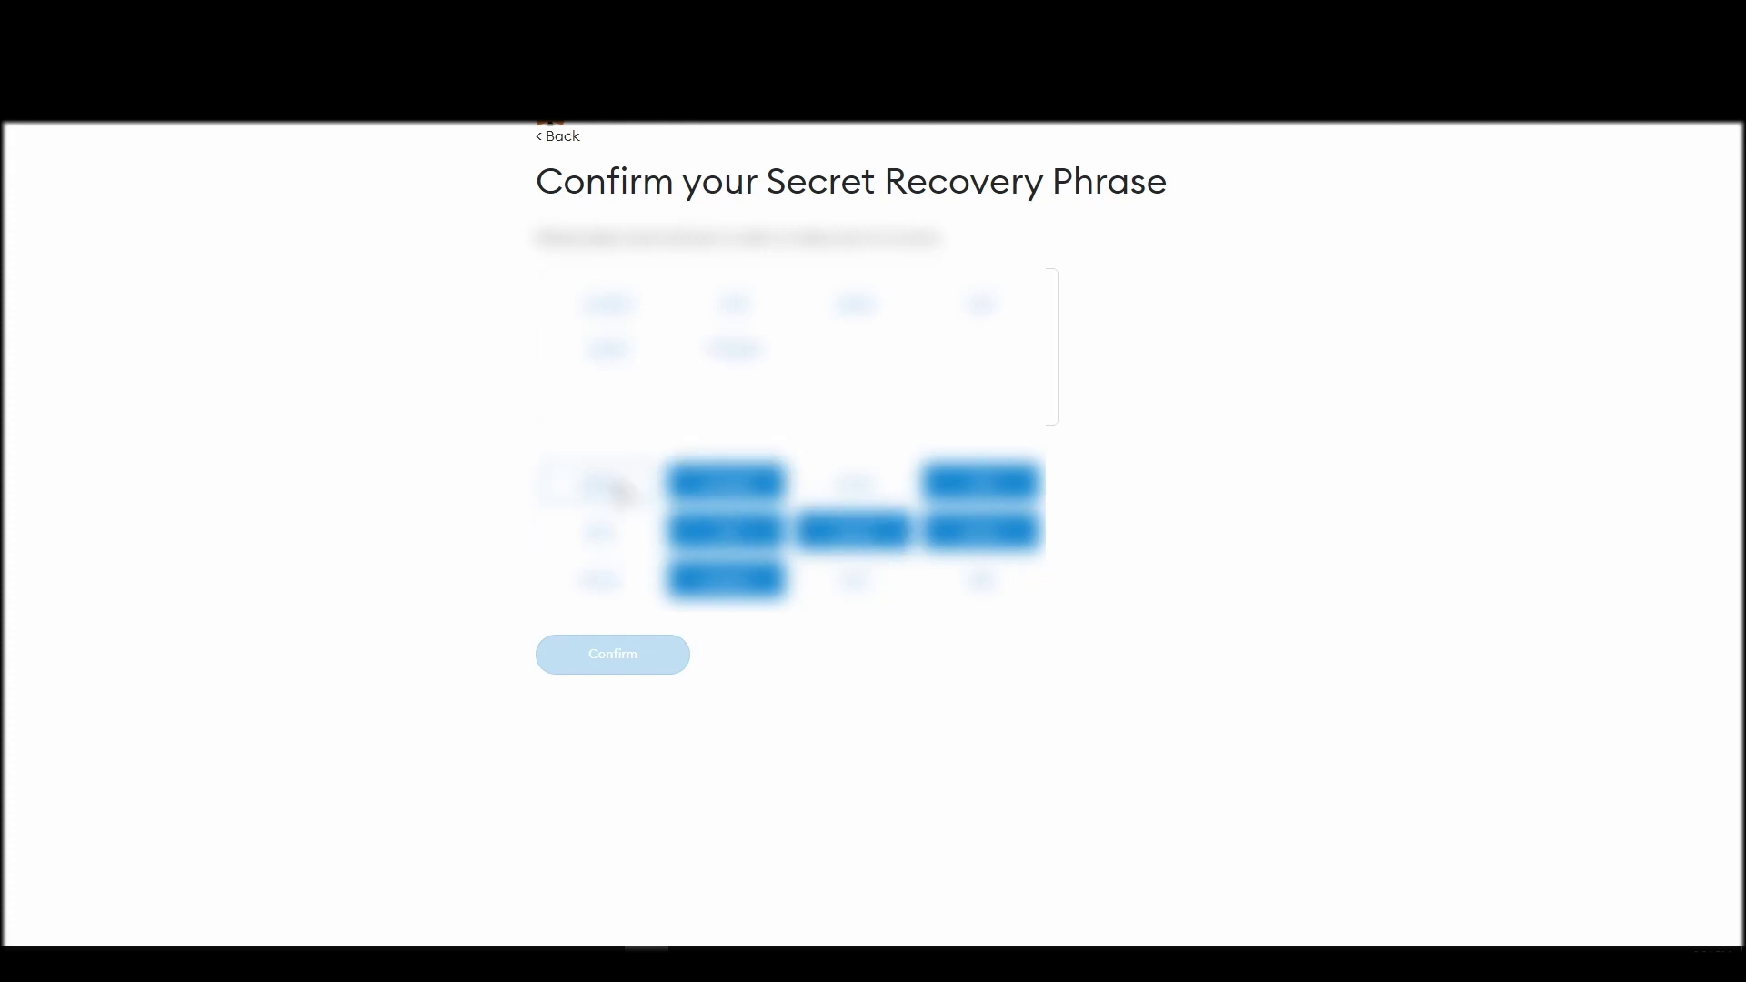
left_click(613, 489)
left_click(873, 493)
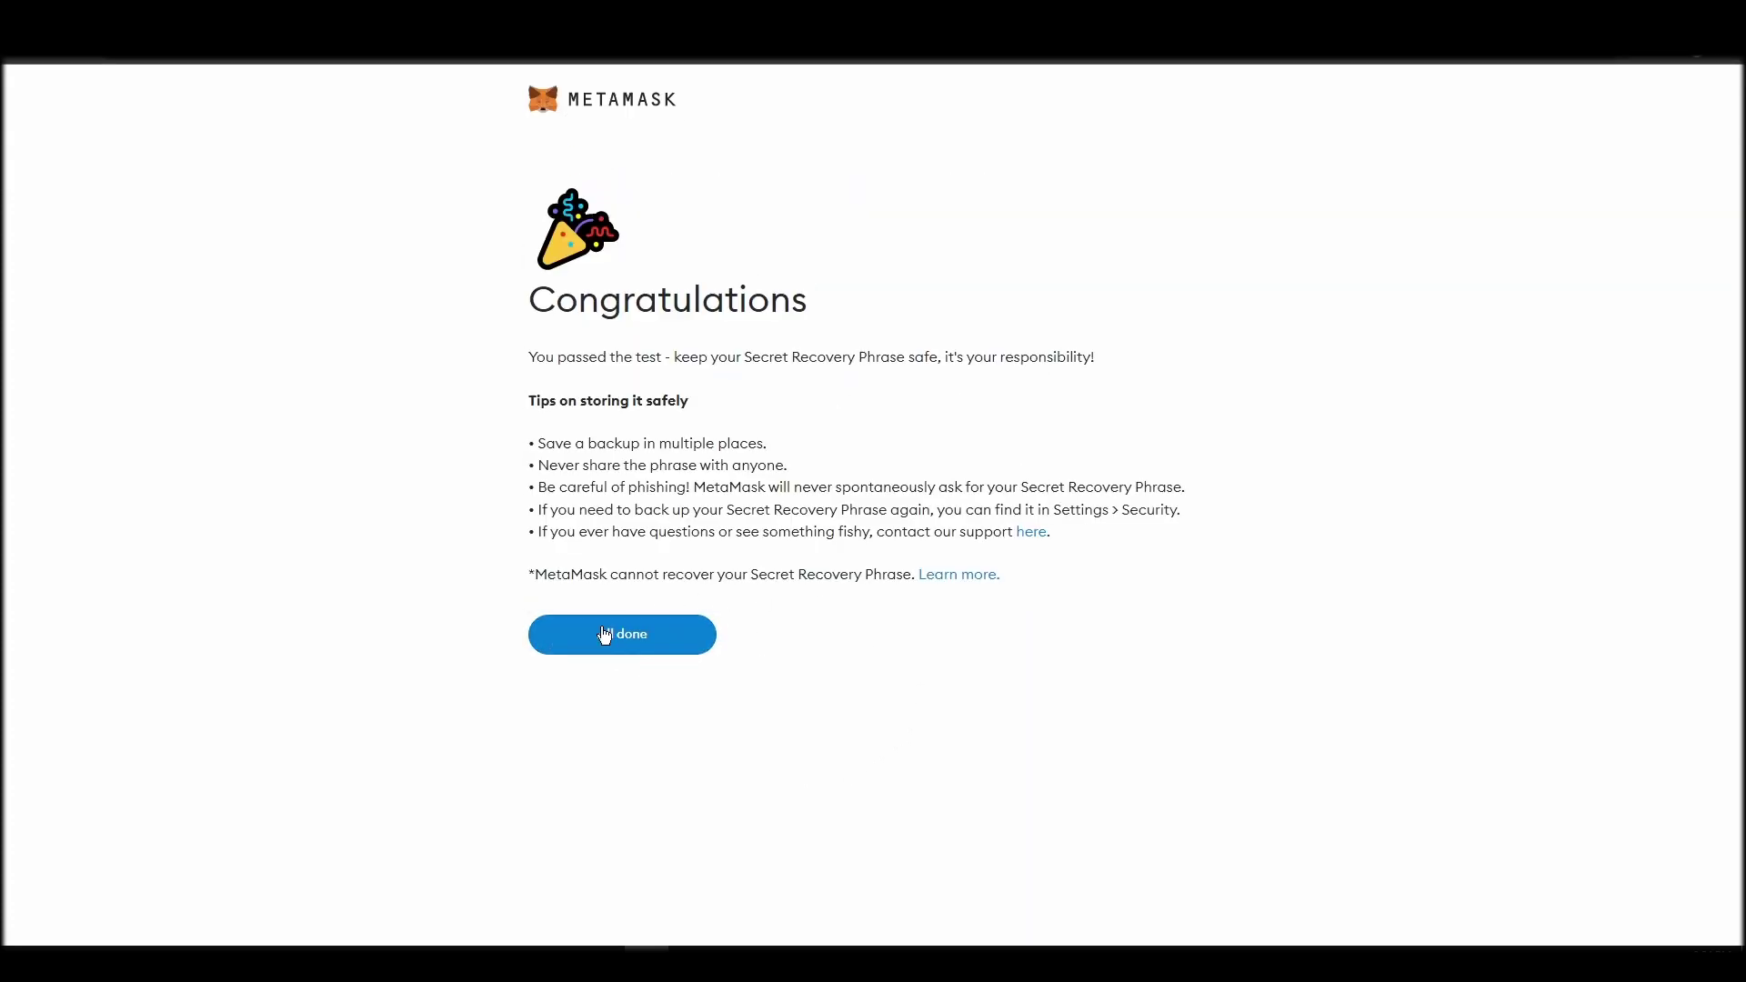
Finish setup with All done, landing on the Account 1 wallet home at 0 ETH
left_click(651, 651)
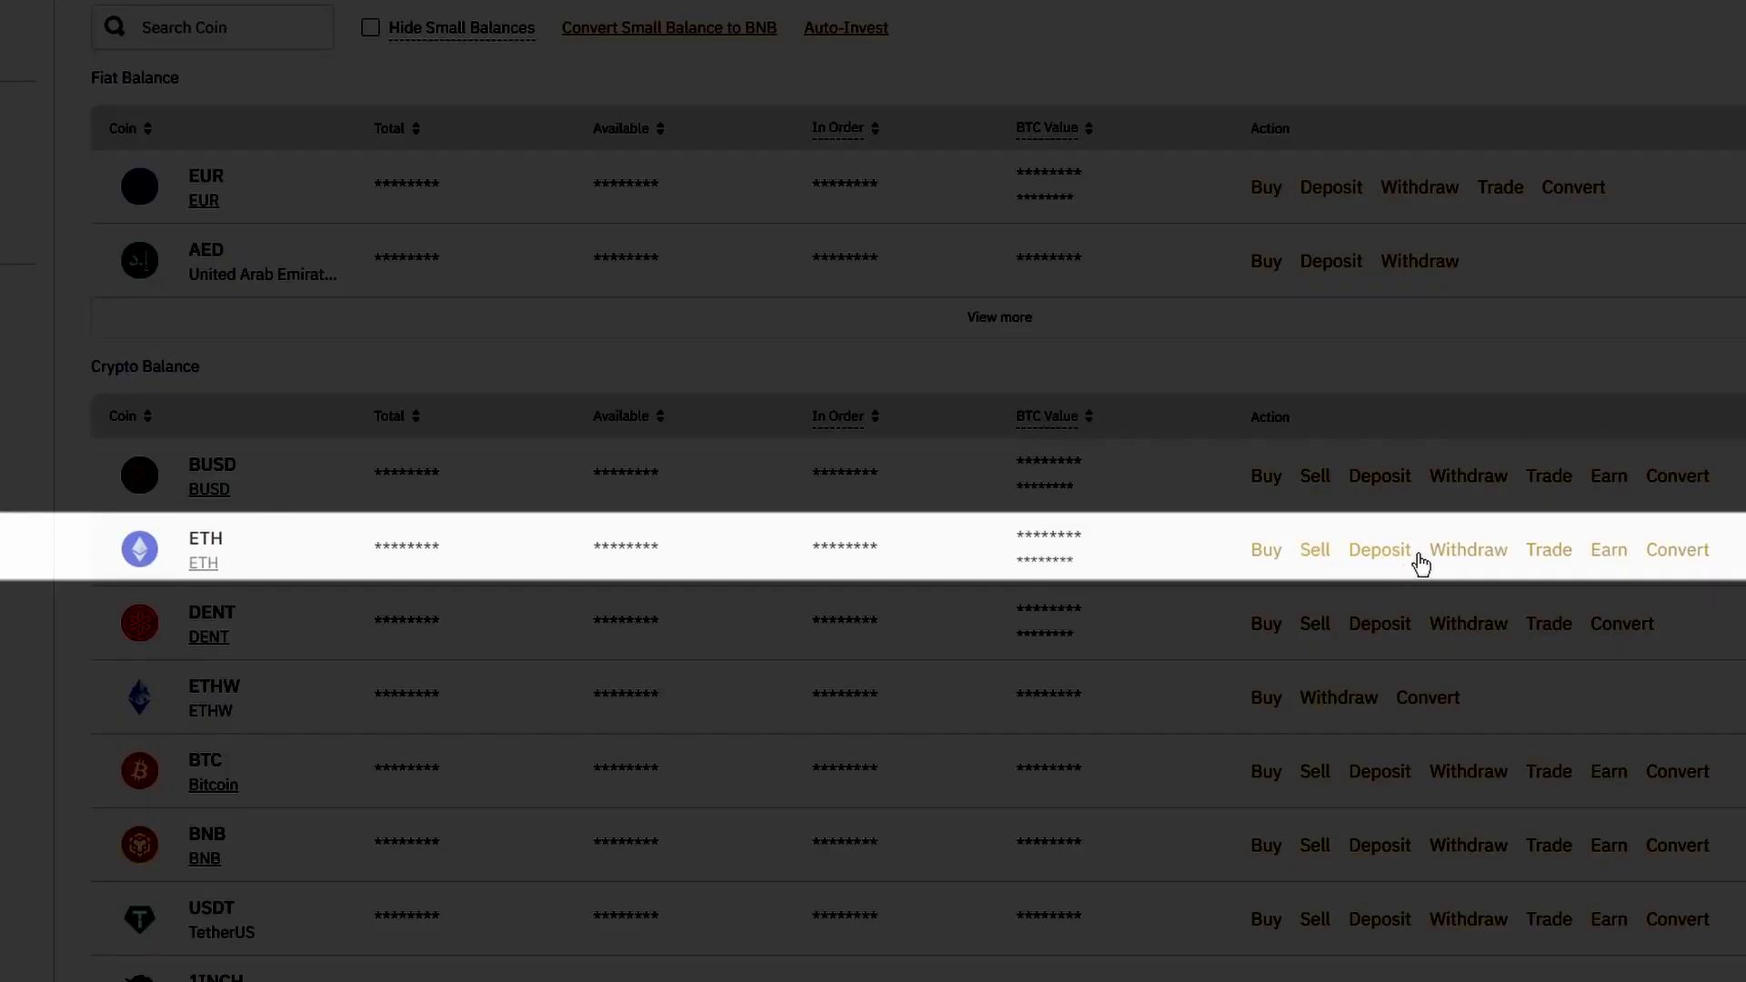
Start an ETH withdrawal and paste the copied MetaMask account address as destination
left_click(1477, 560)
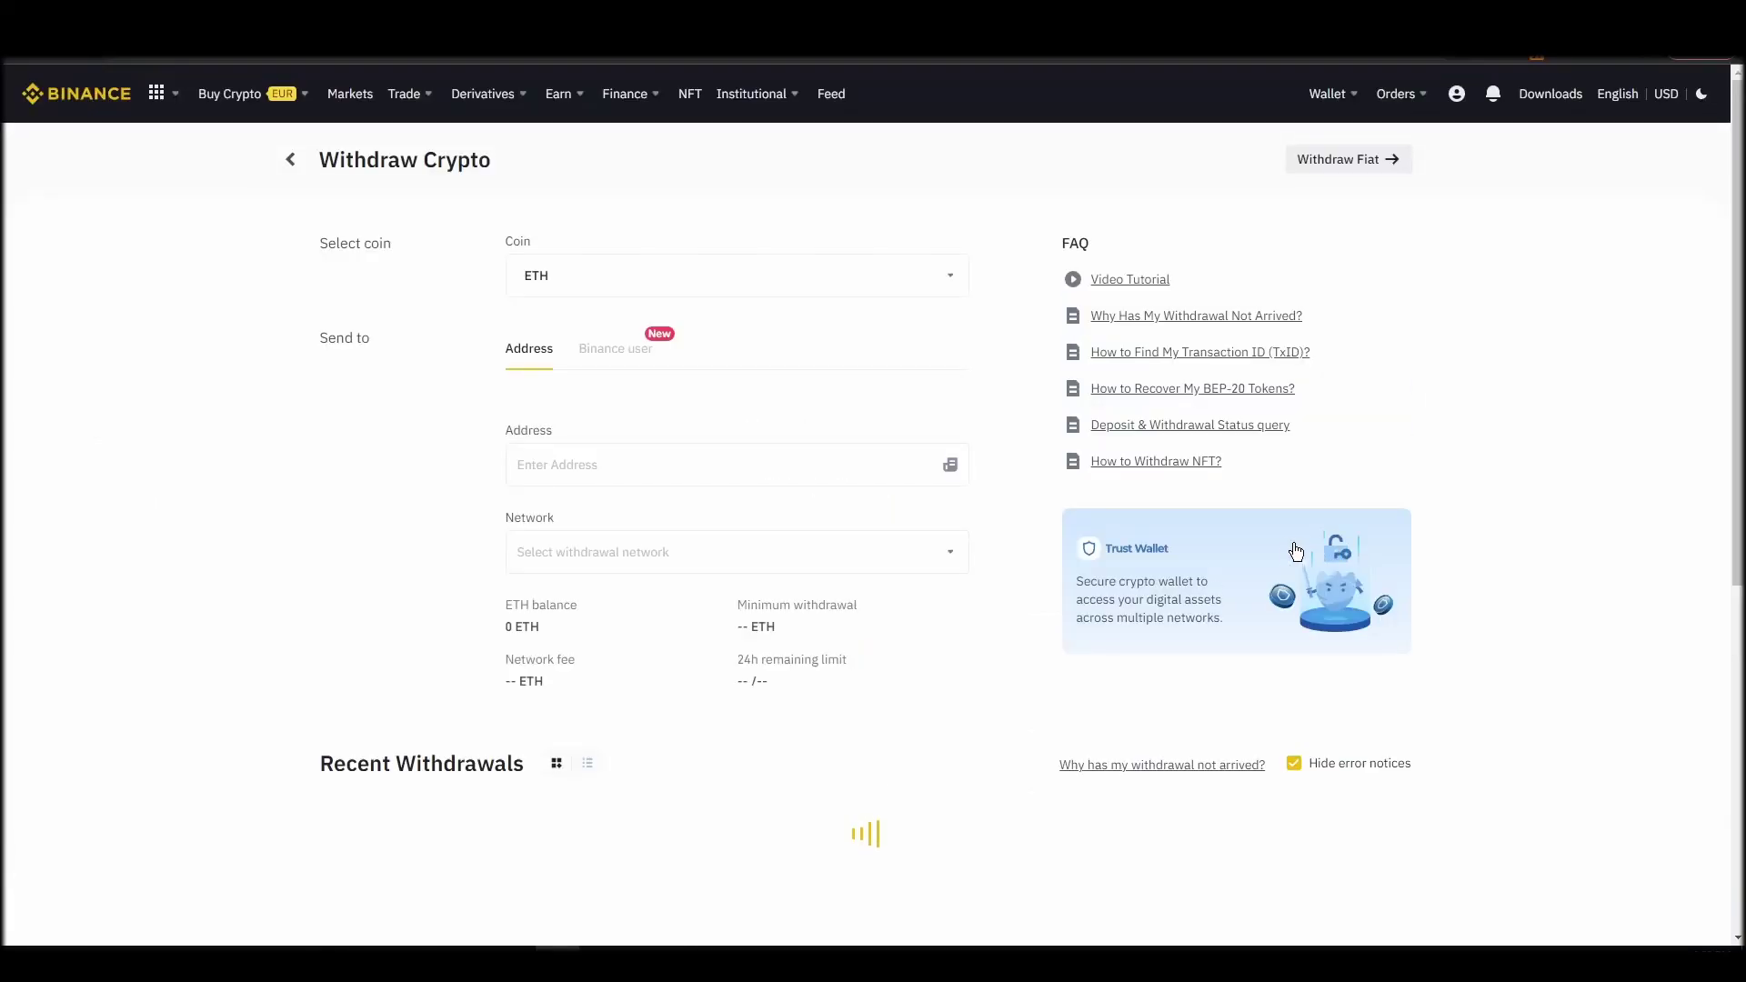
left_click(934, 611)
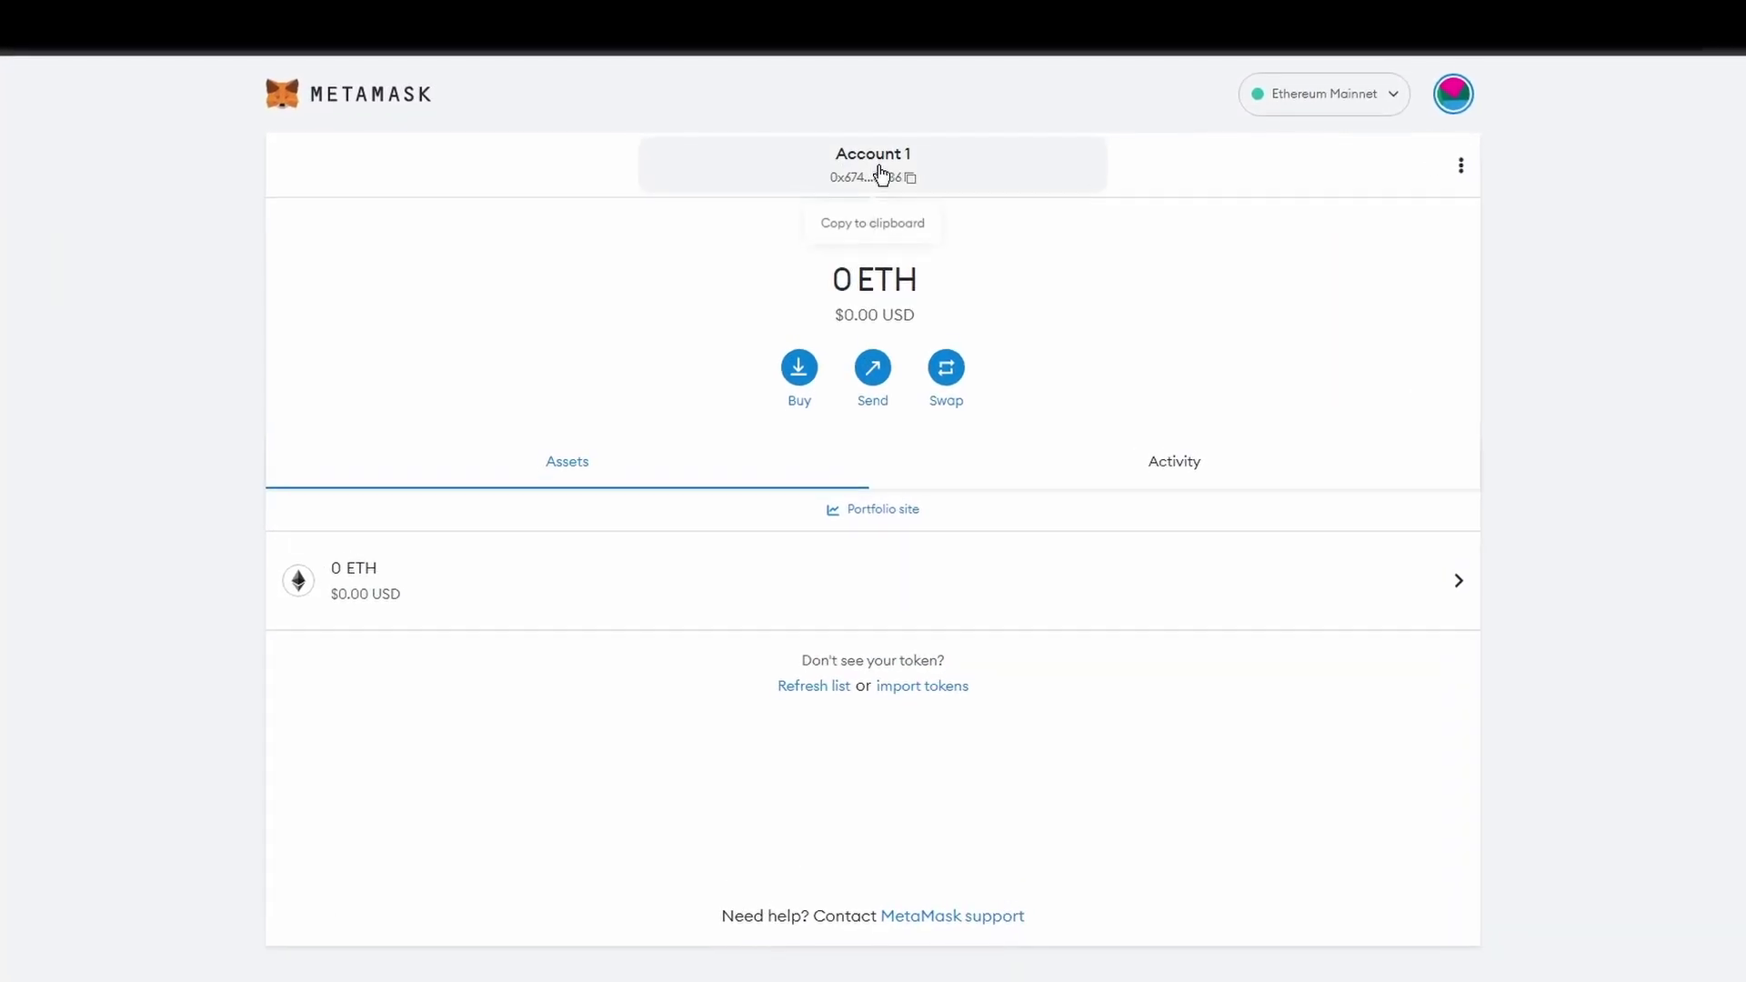
left_click(913, 171)
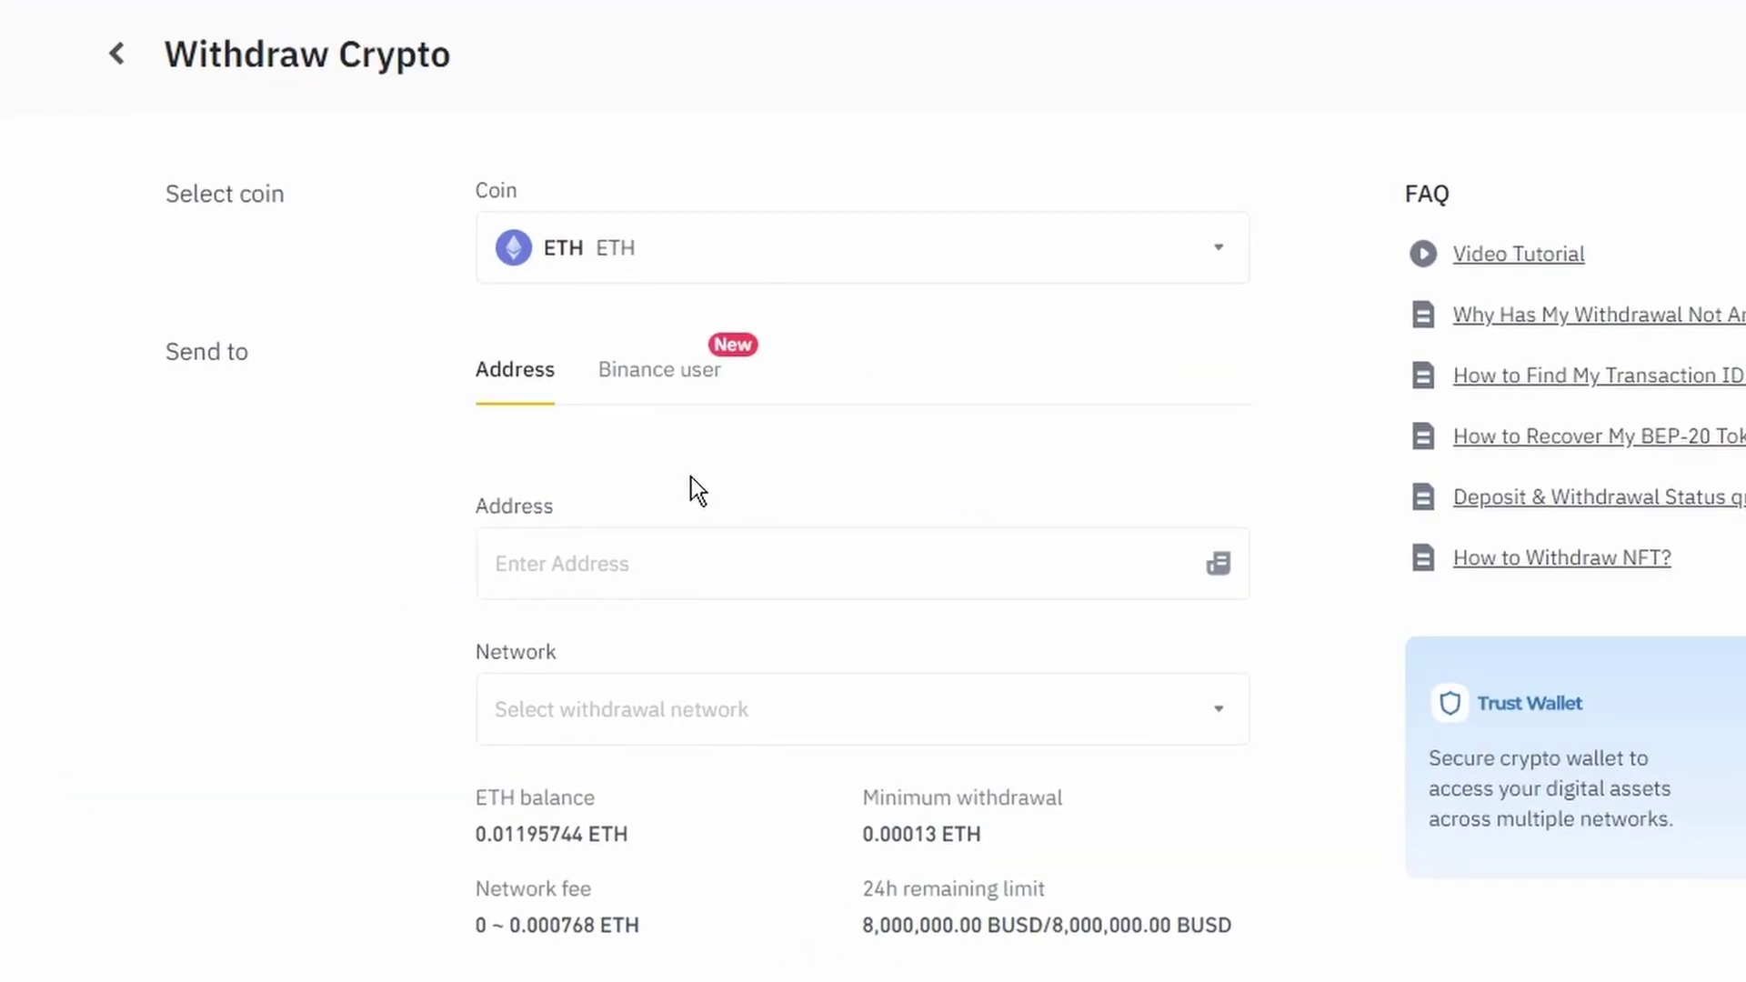
left_click(705, 546)
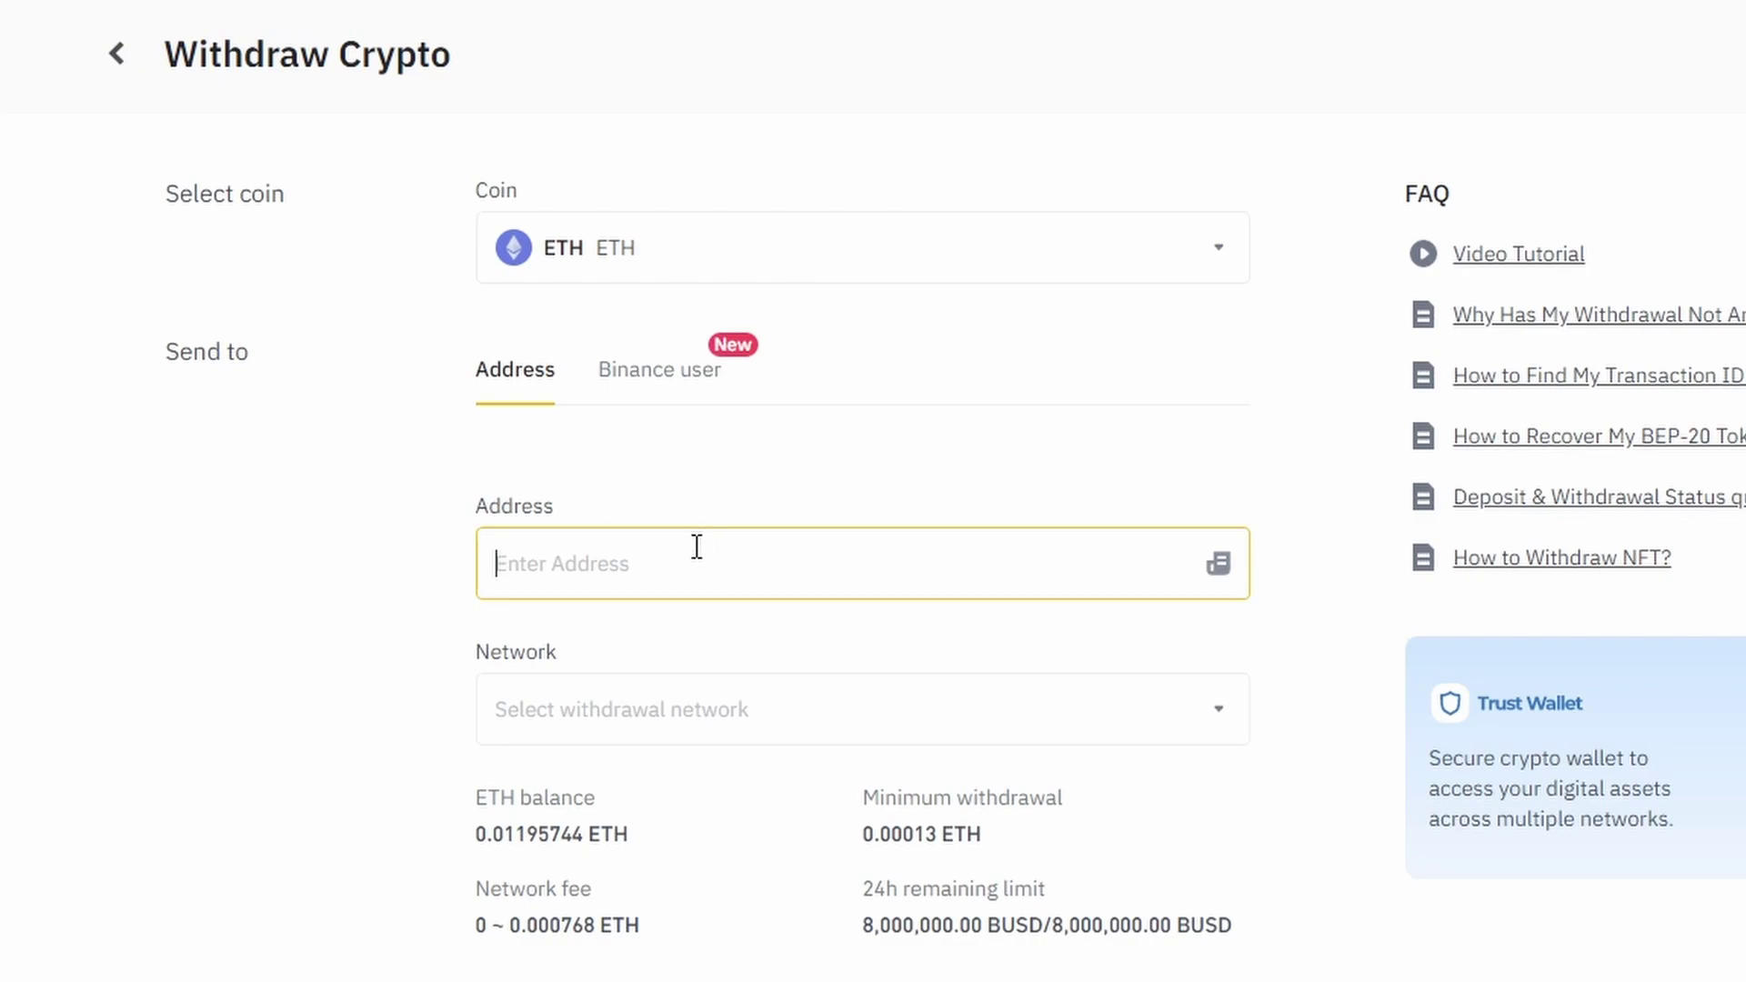
right_click(688, 549)
left_click(788, 779)
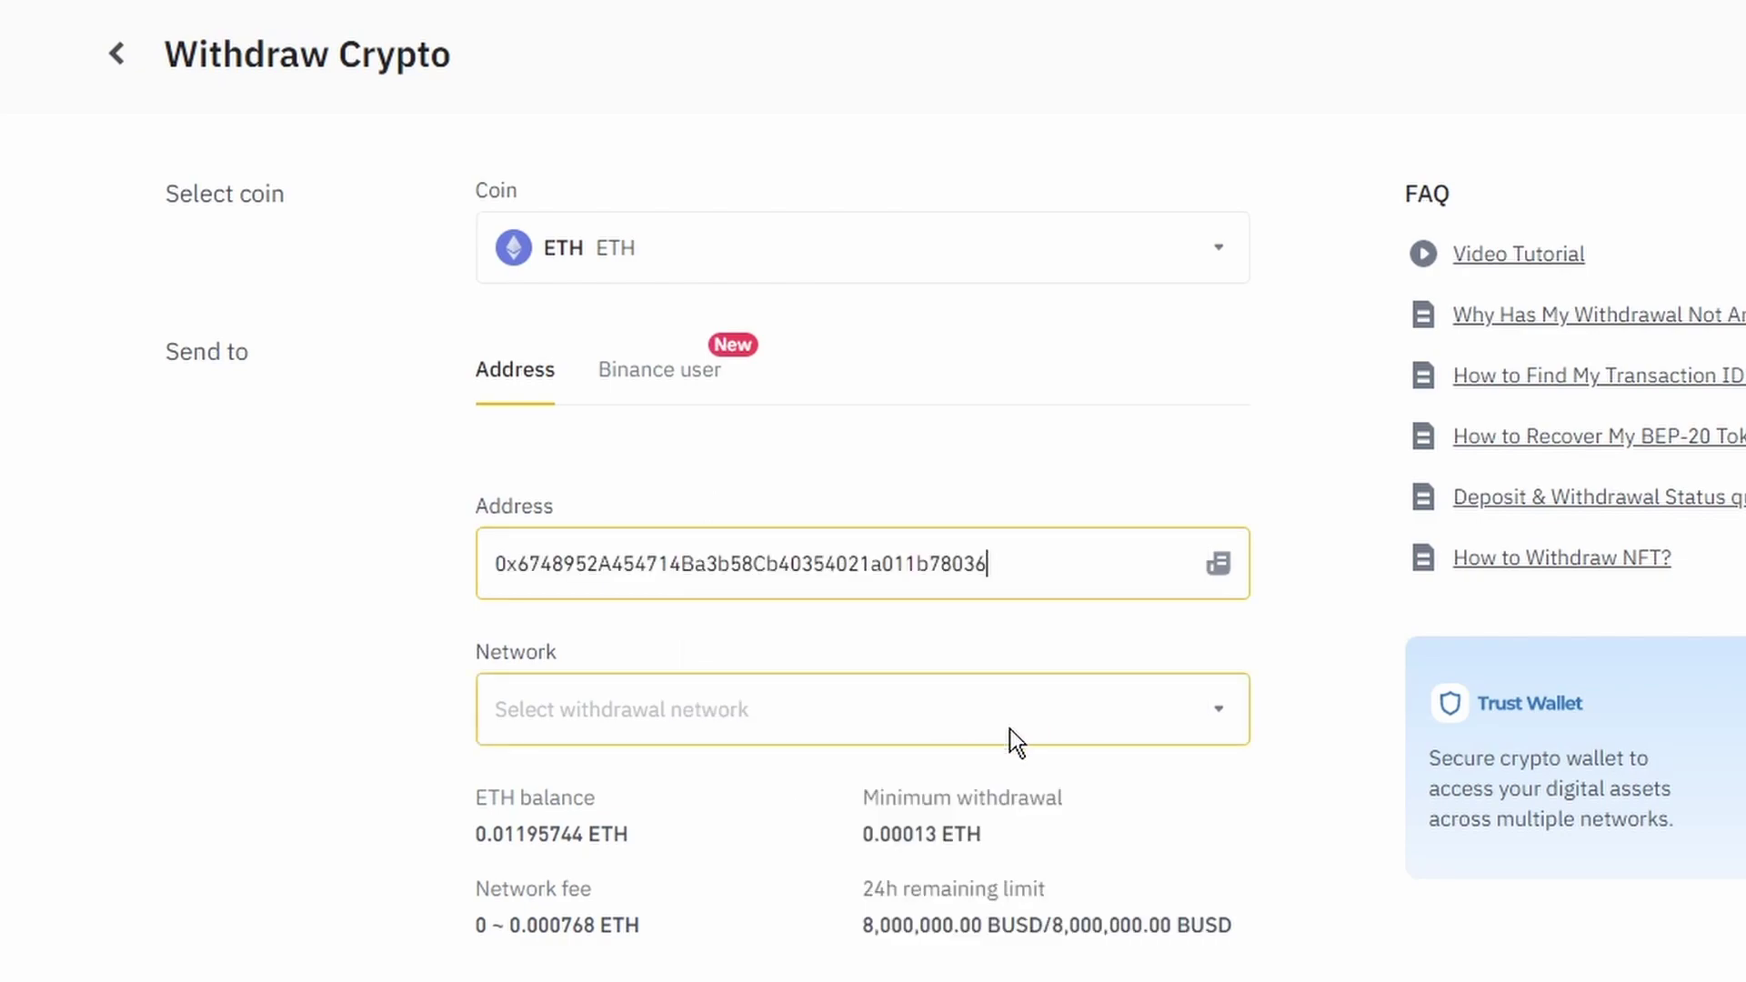
Choose the ETH (ERC20) network, fill the maximum 0.01195744 ETH and submit the withdrawal
left_click(880, 719)
left_click(1026, 628)
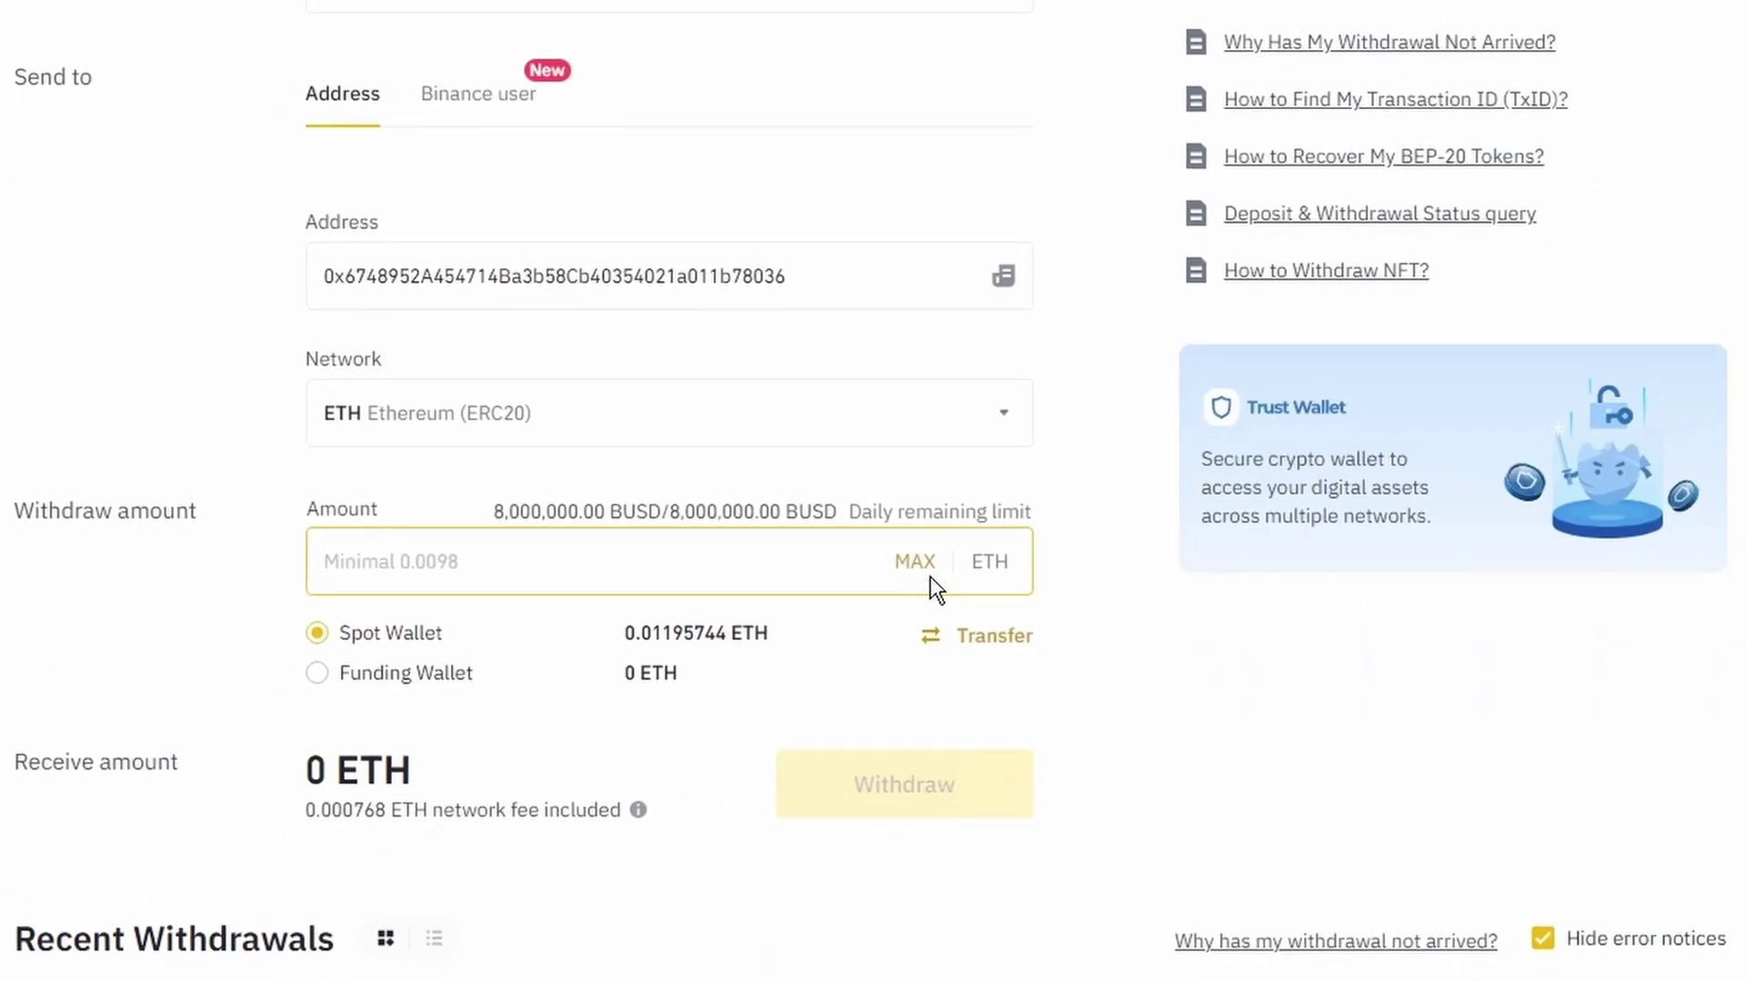
left_click(908, 573)
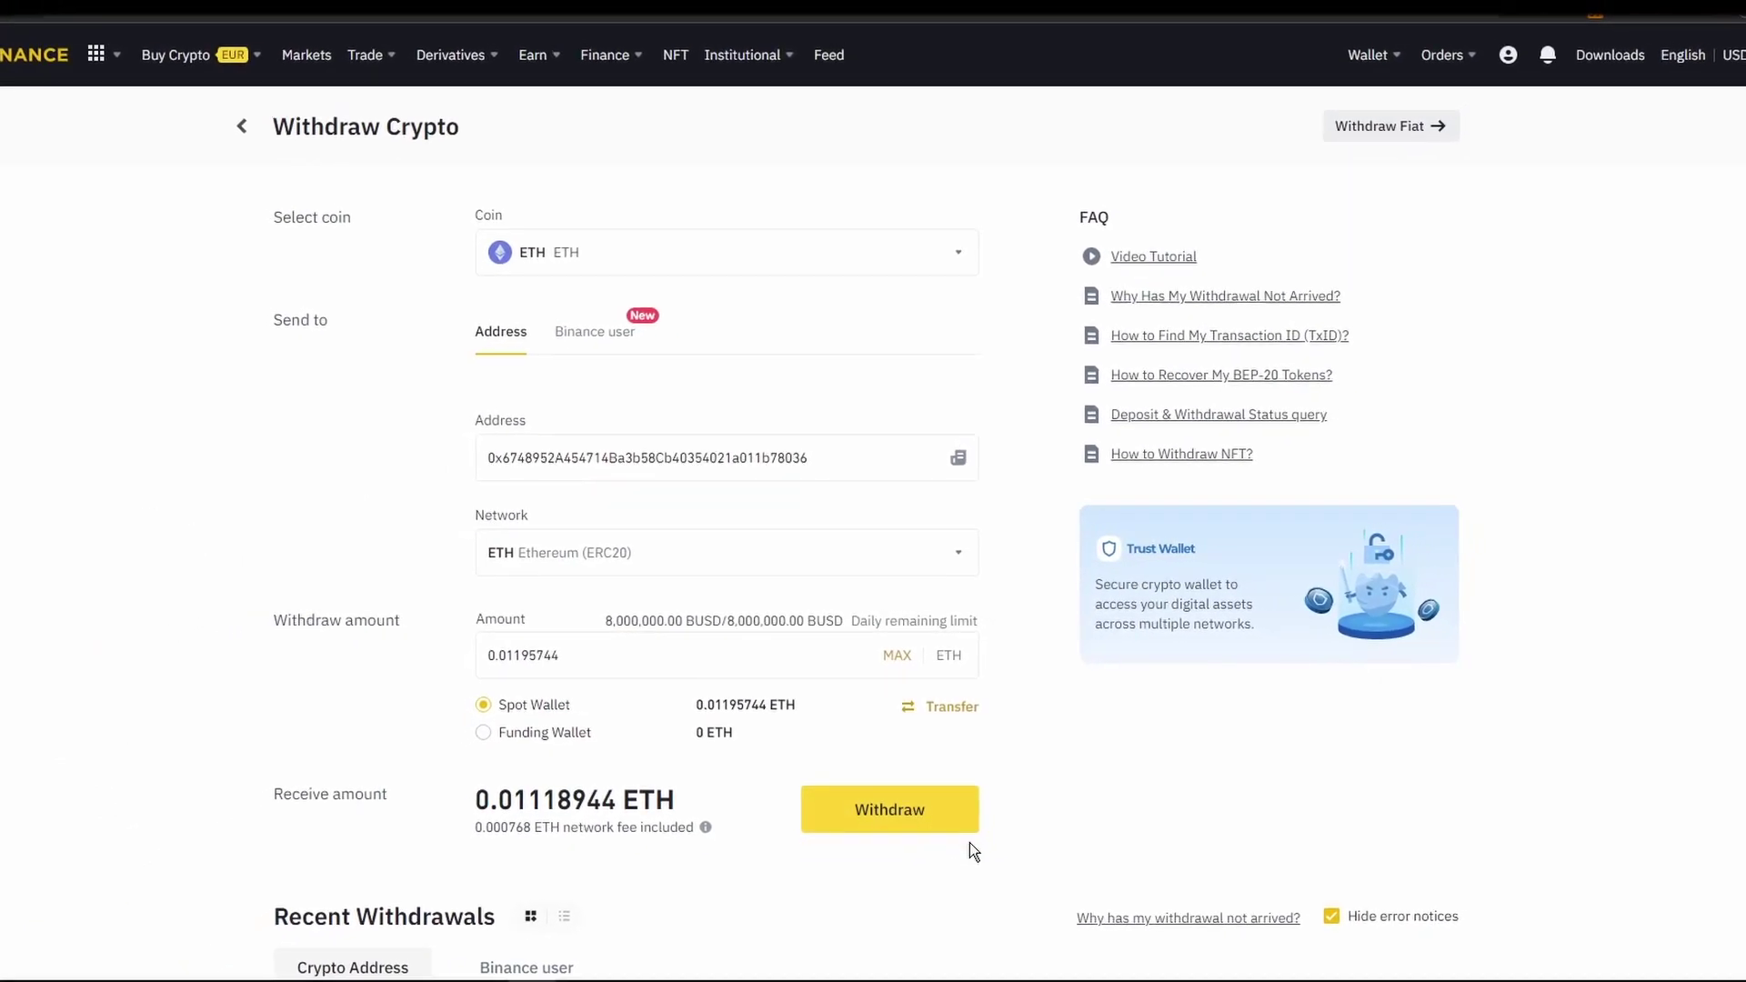
left_click(892, 830)
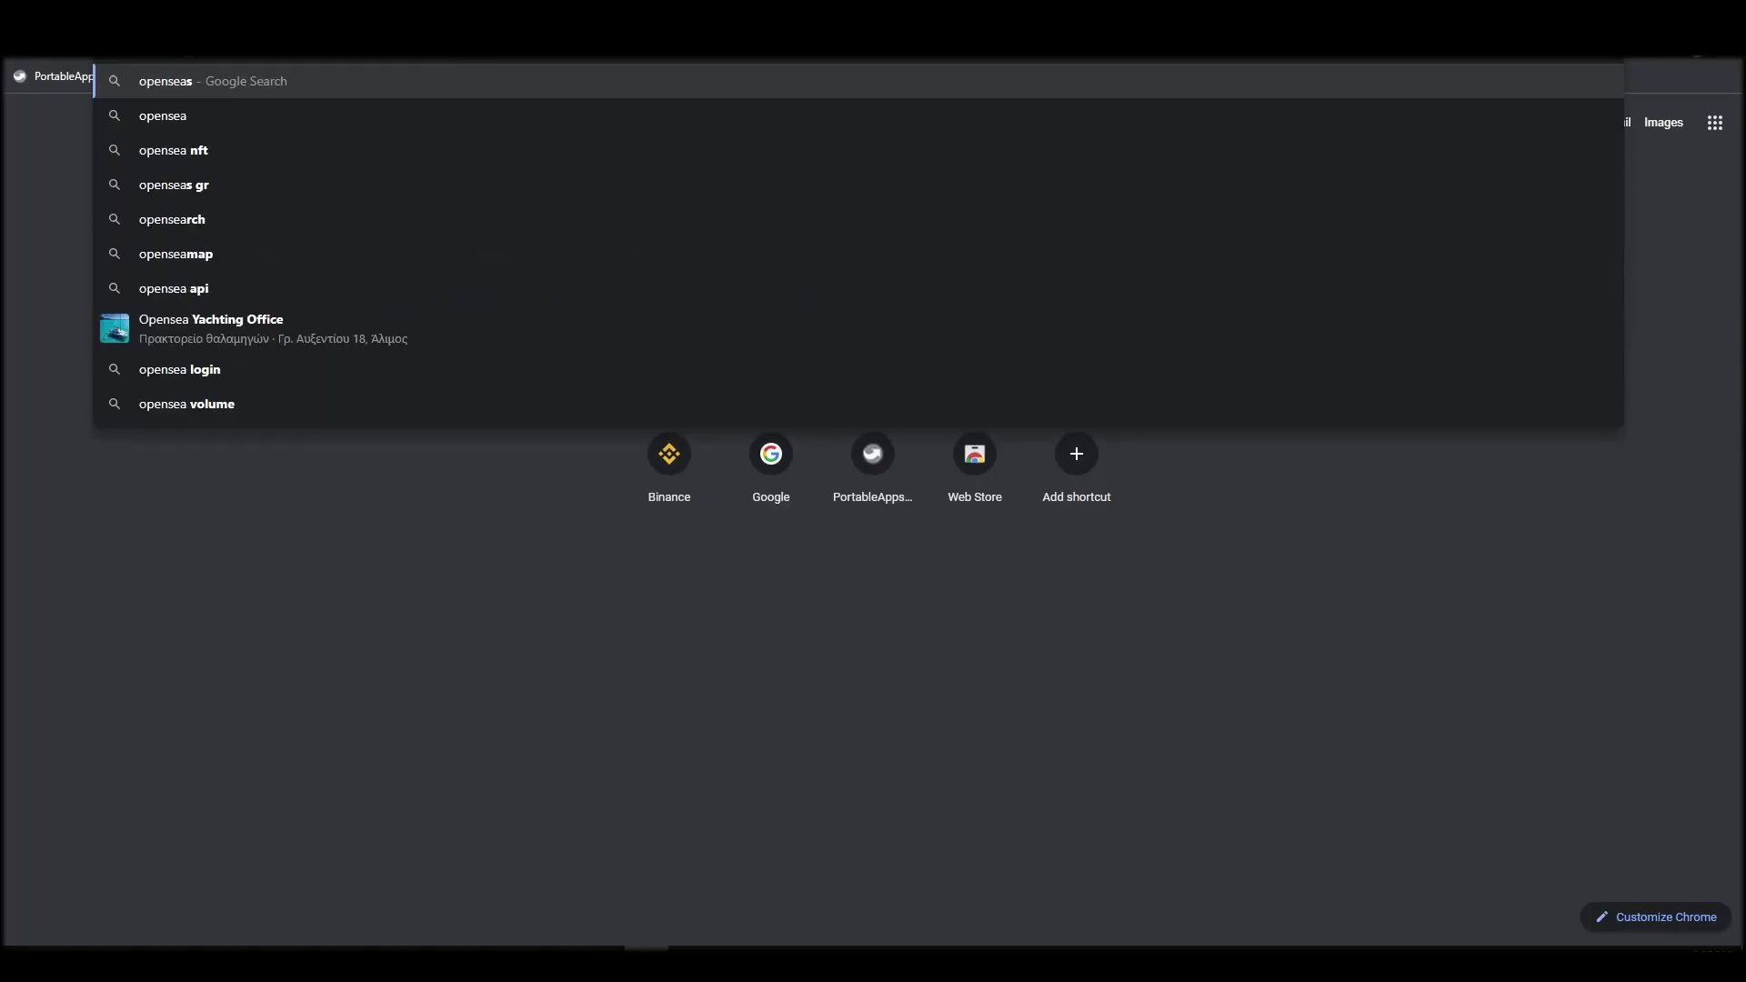
type(".com")
Go to opensea.com and connect MetaMask Account 1 as the wallet
key("Return")
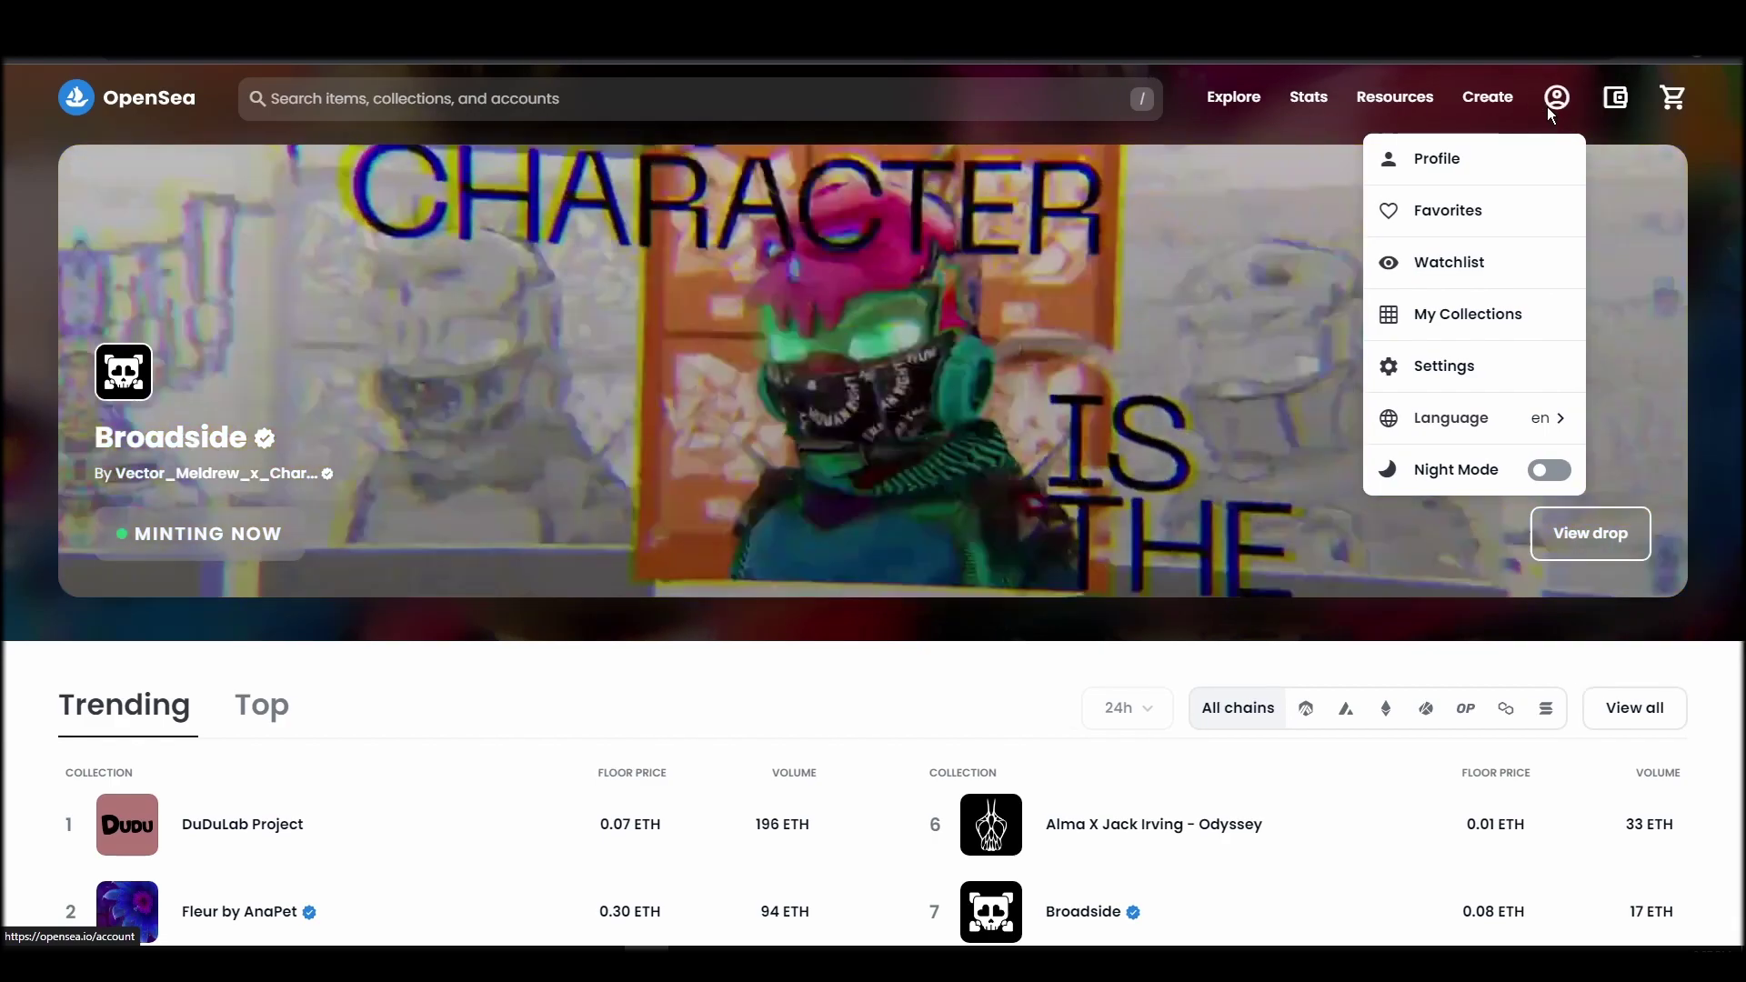
left_click(1545, 108)
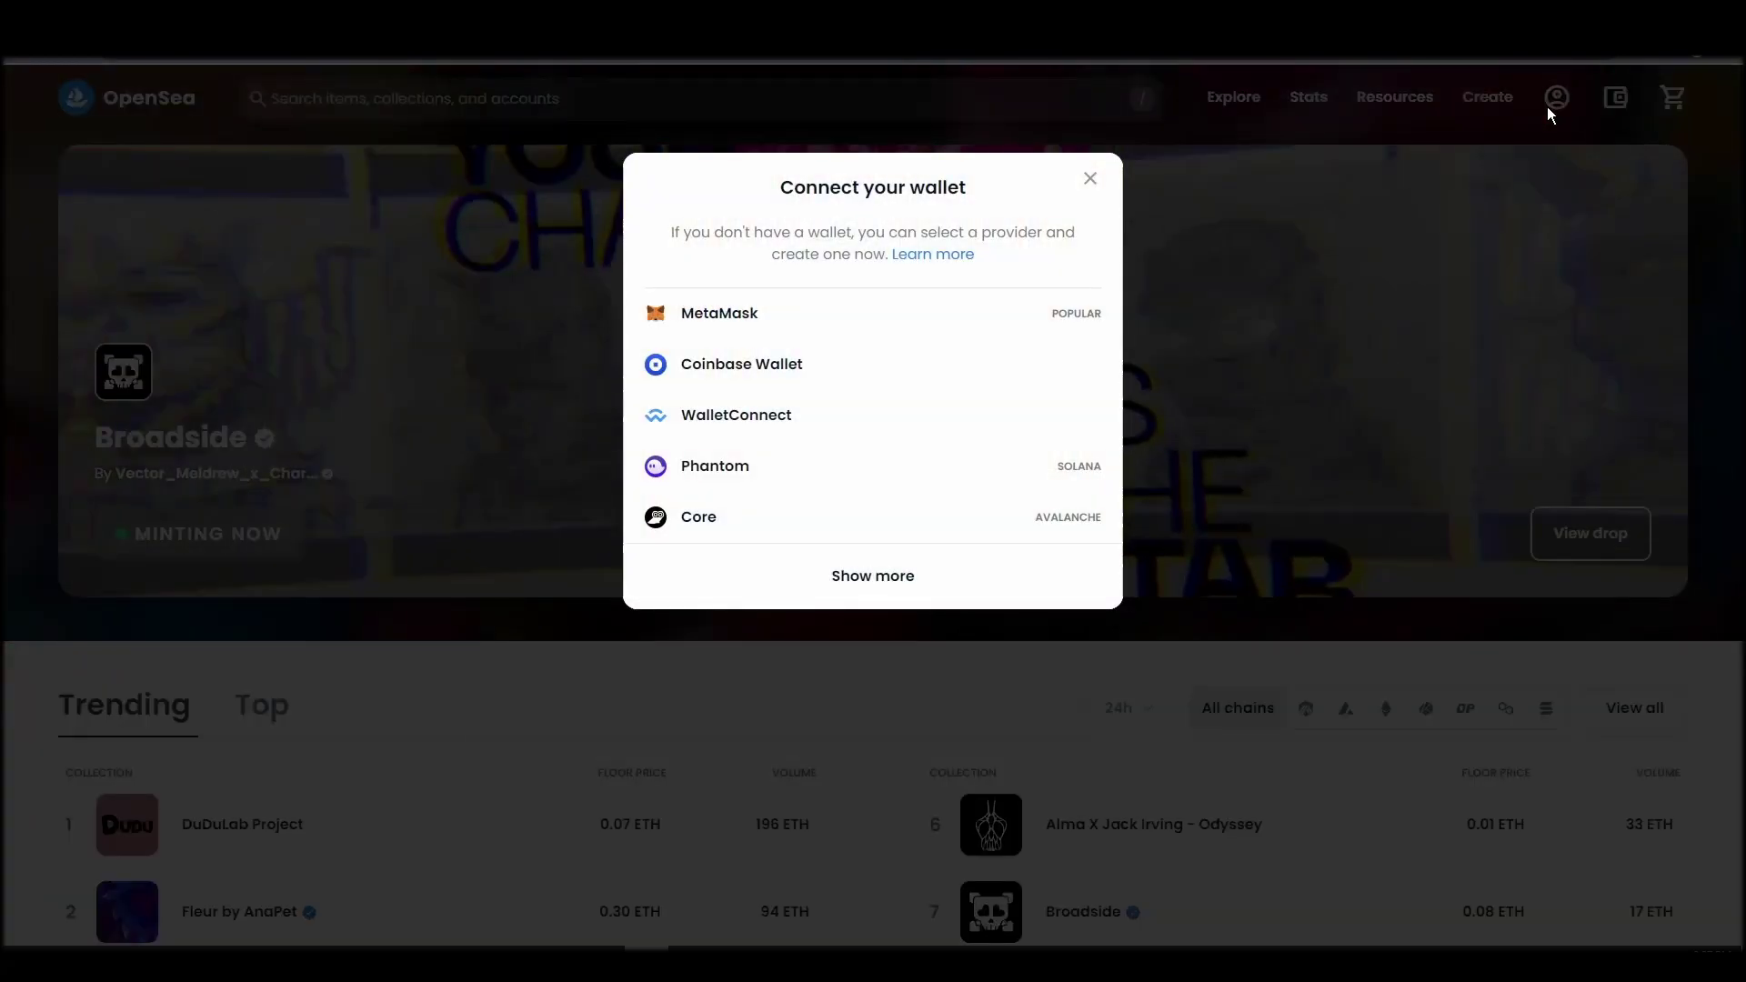
left_click(766, 312)
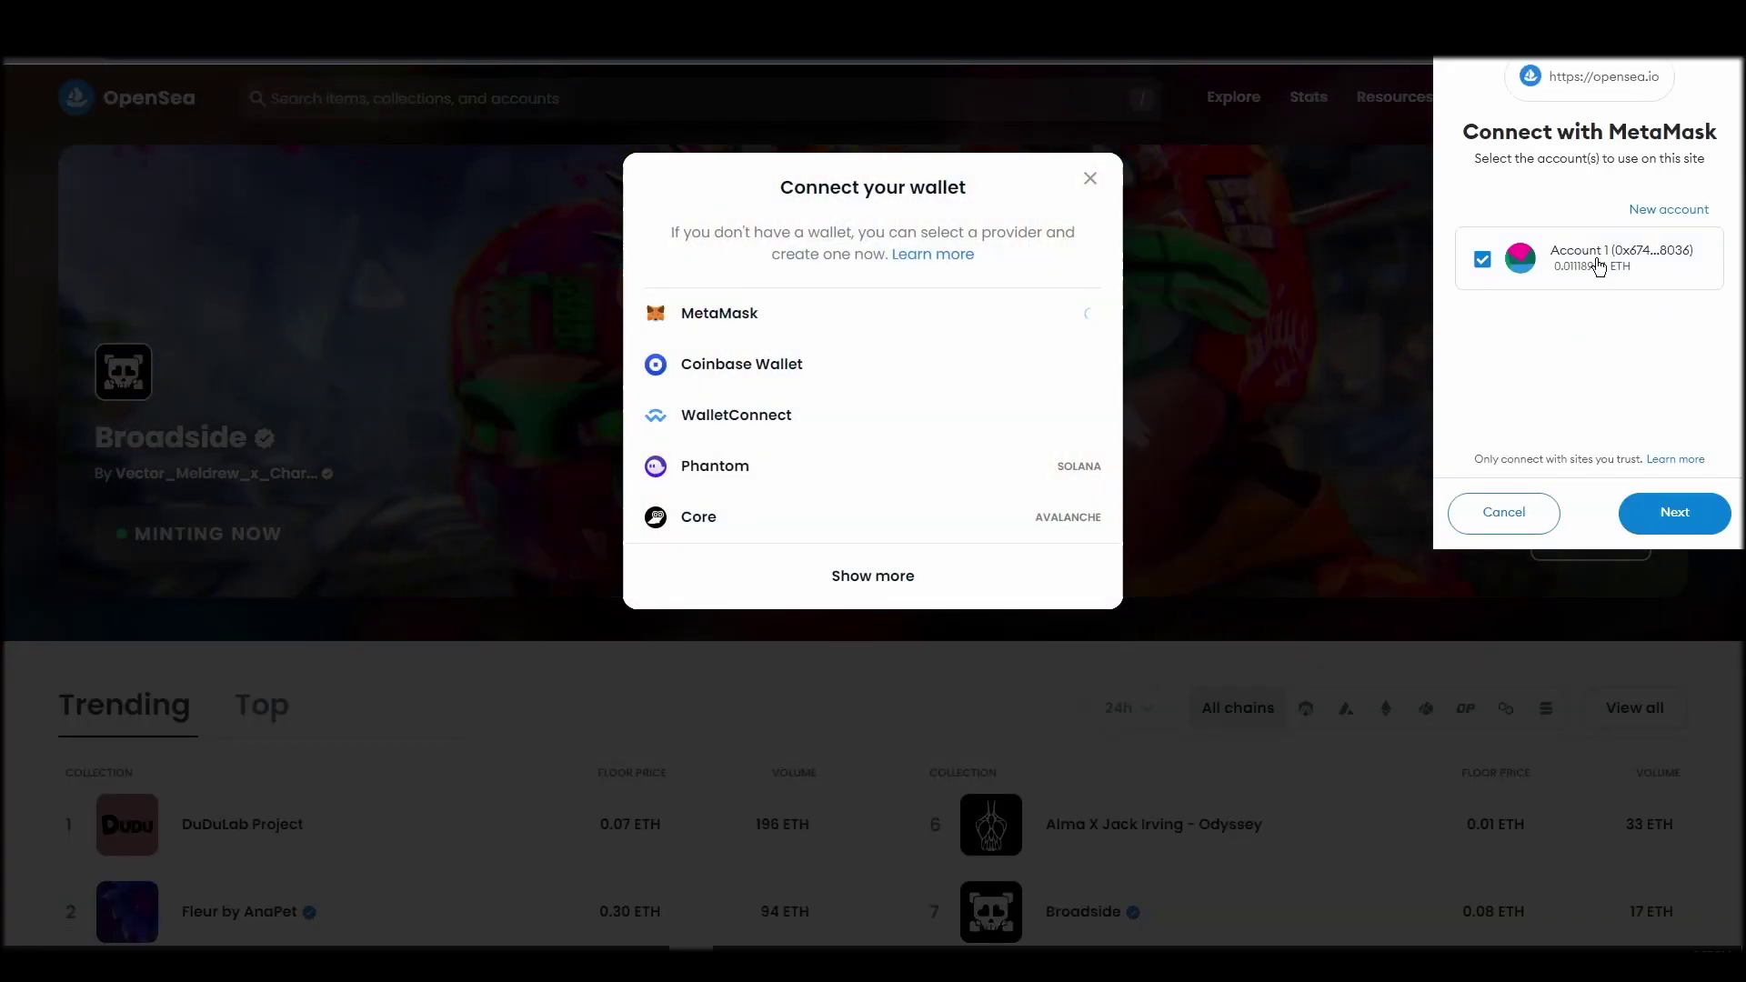
left_click(1678, 510)
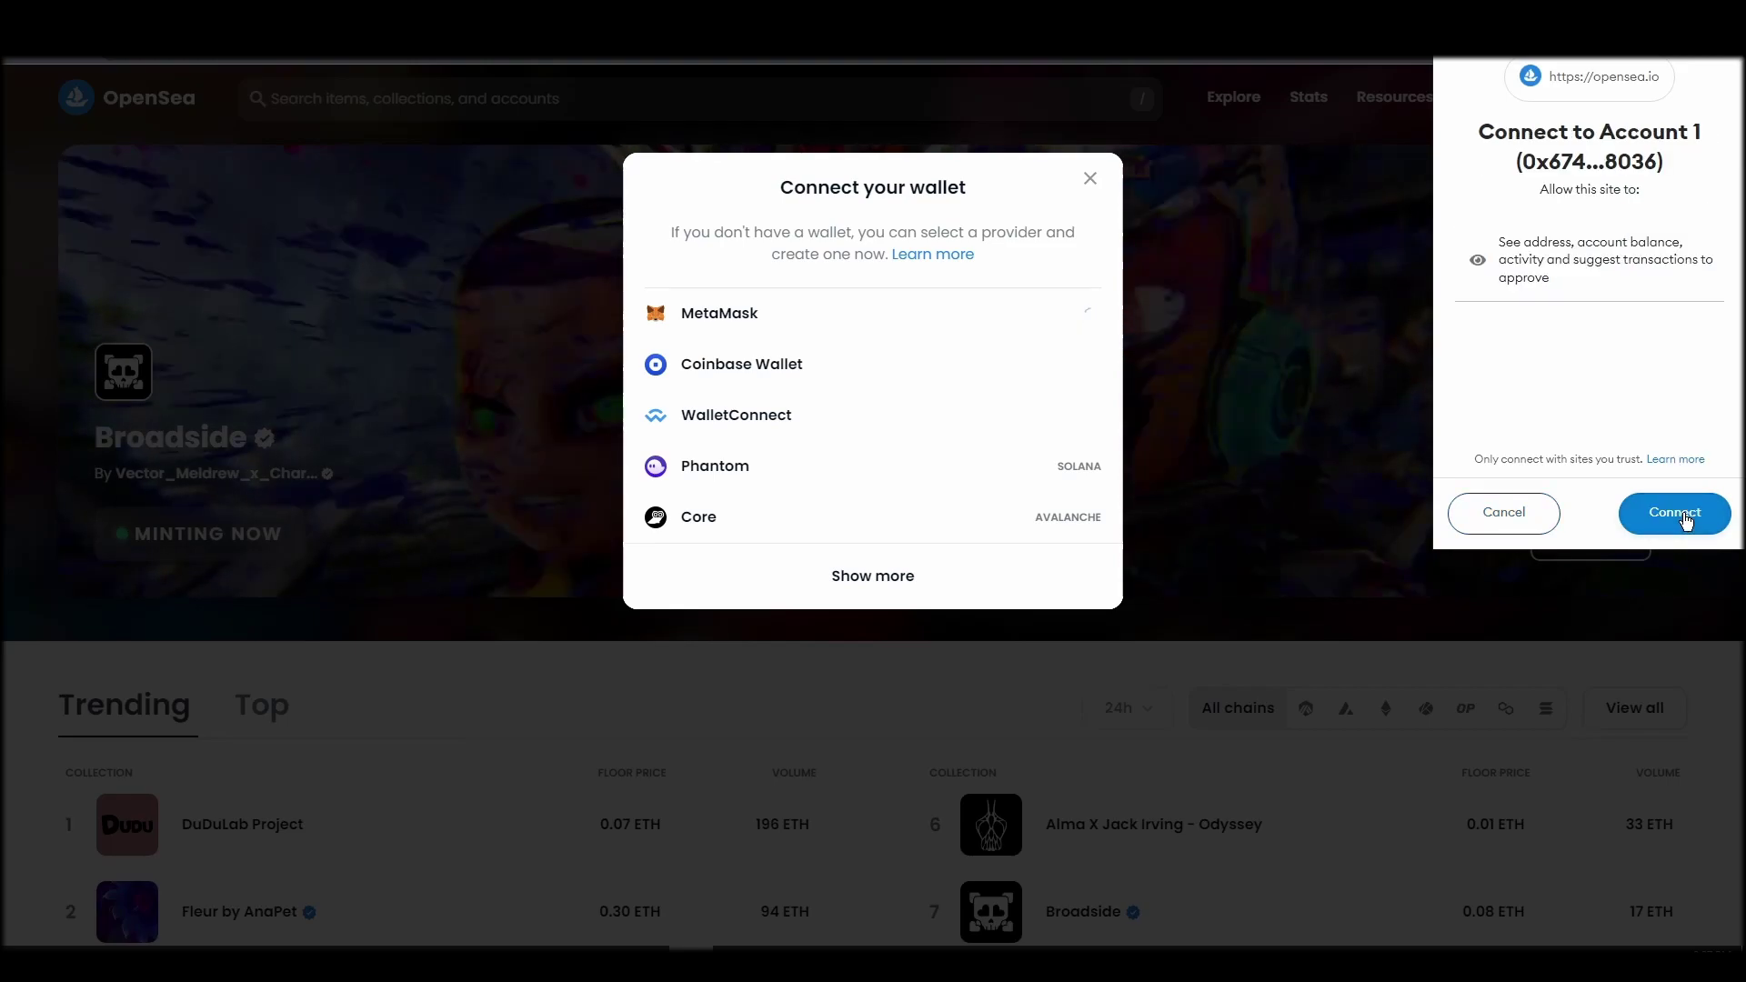
left_click(1683, 512)
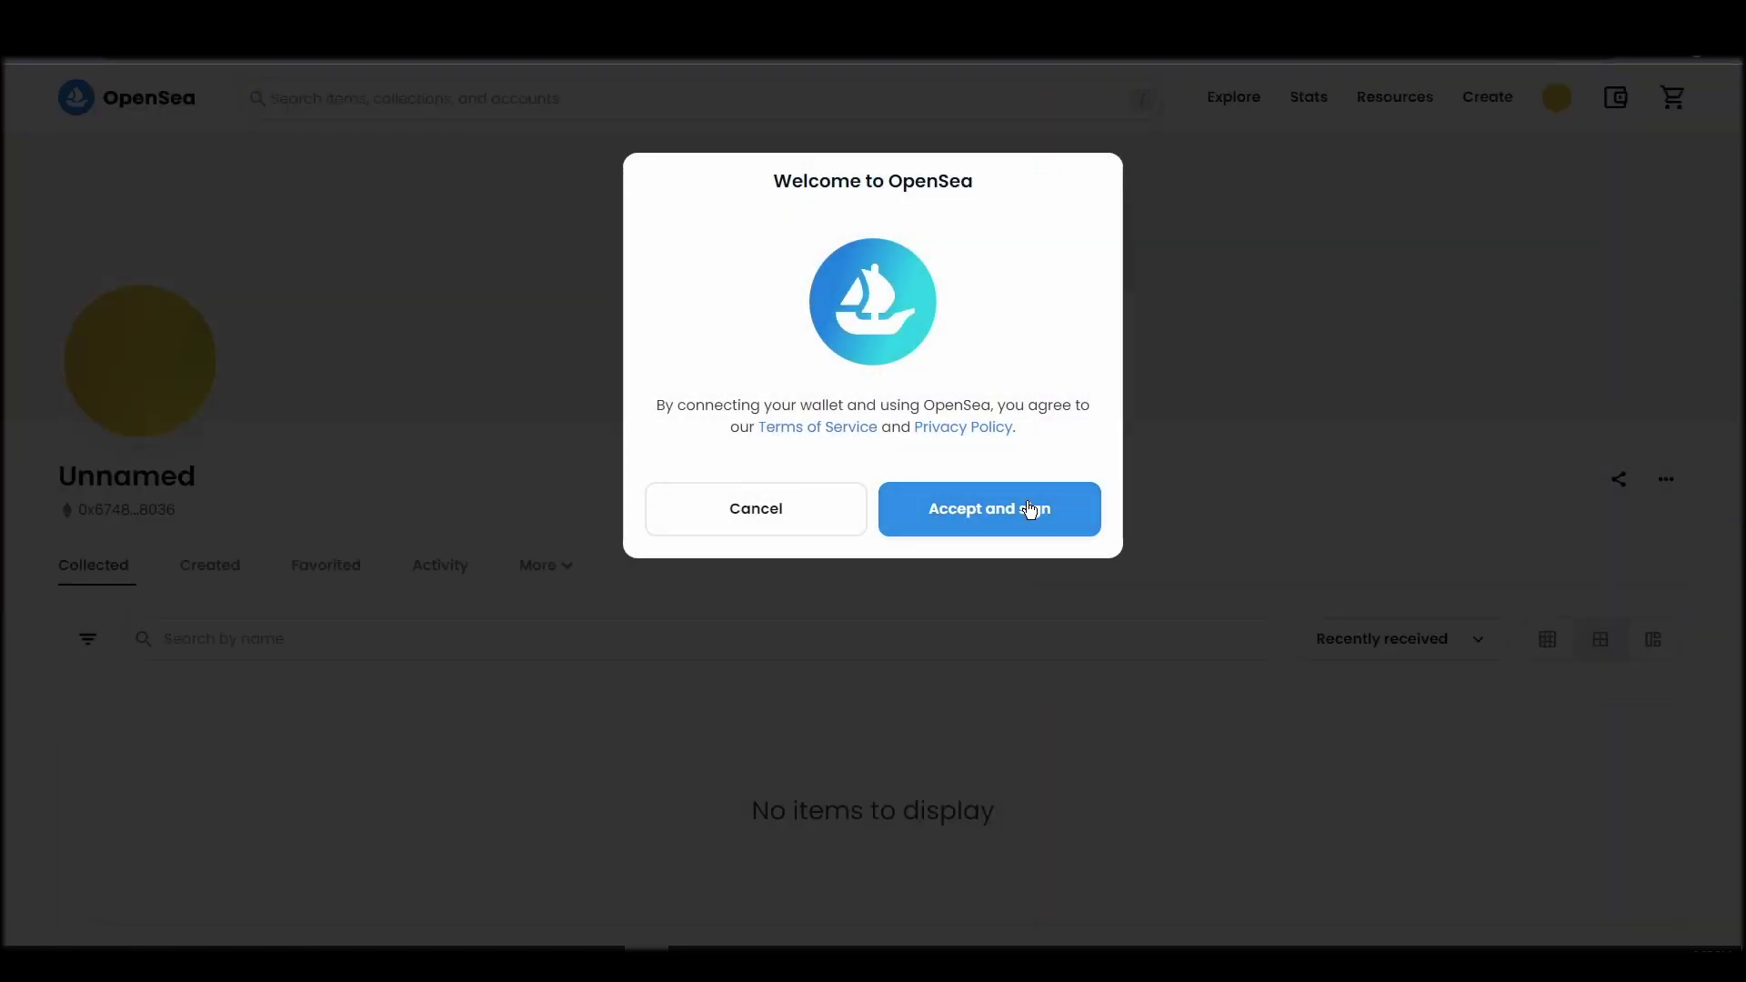
Accept OpenSea's terms and sign the welcome message to log in
left_click(1030, 509)
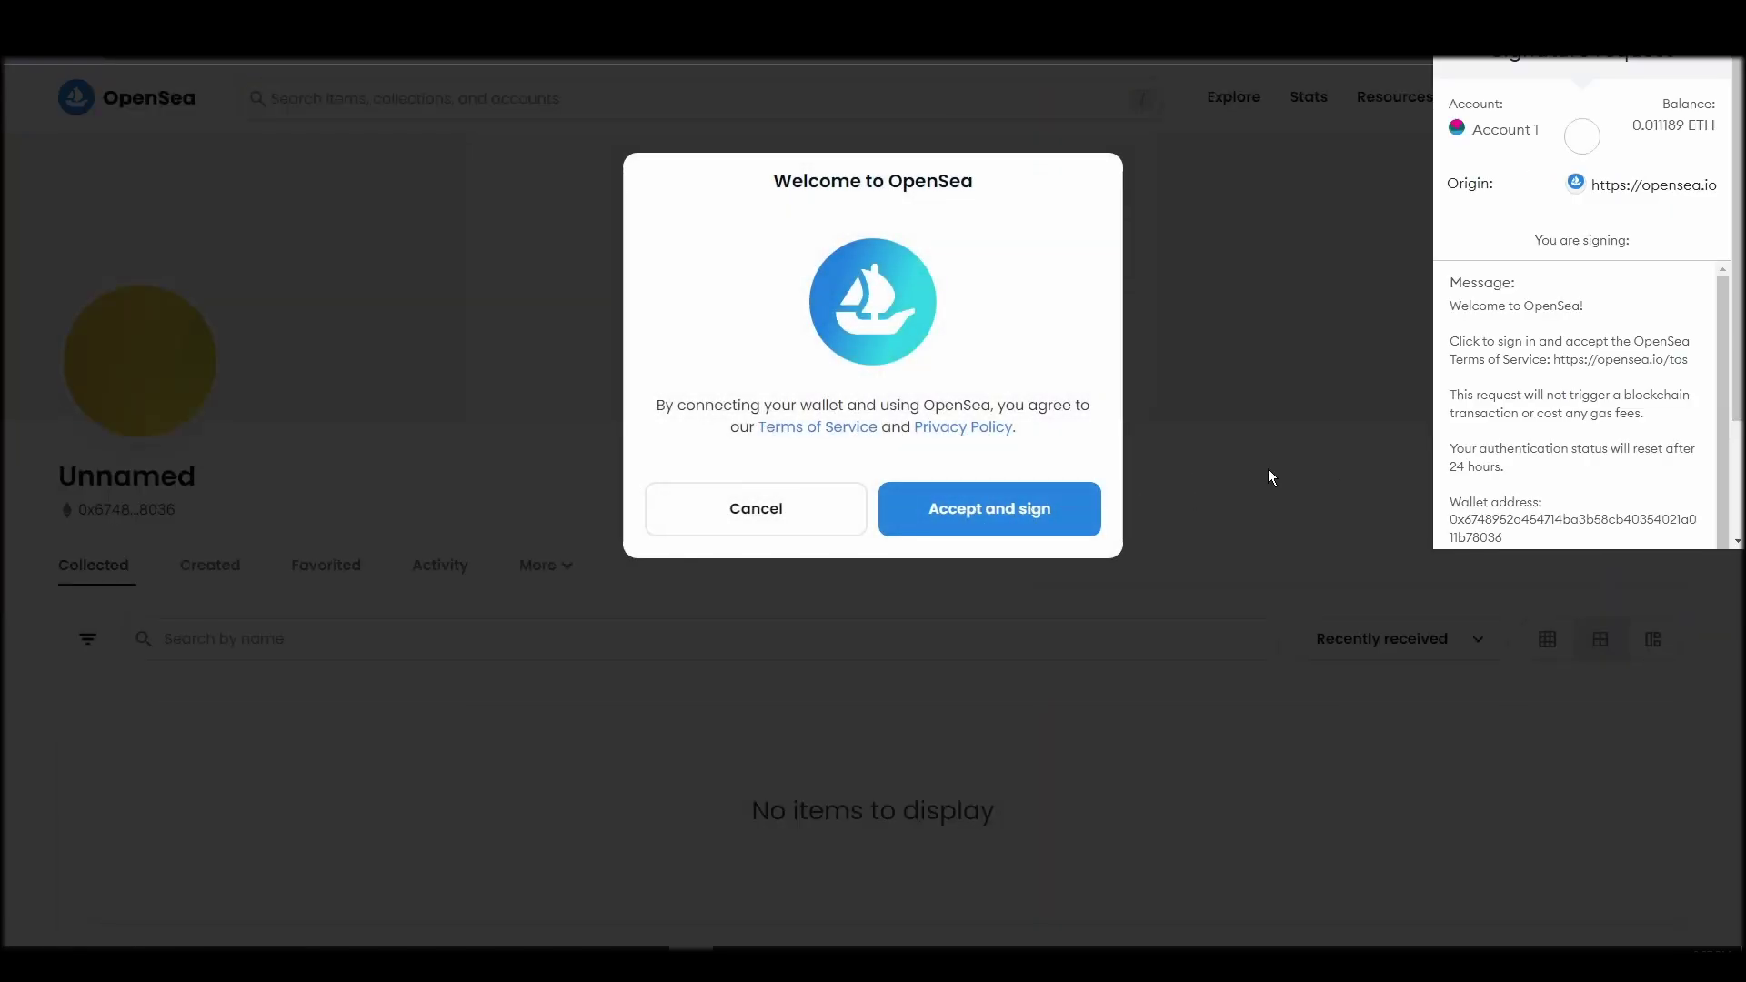
scroll(1644, 405, "down", 3)
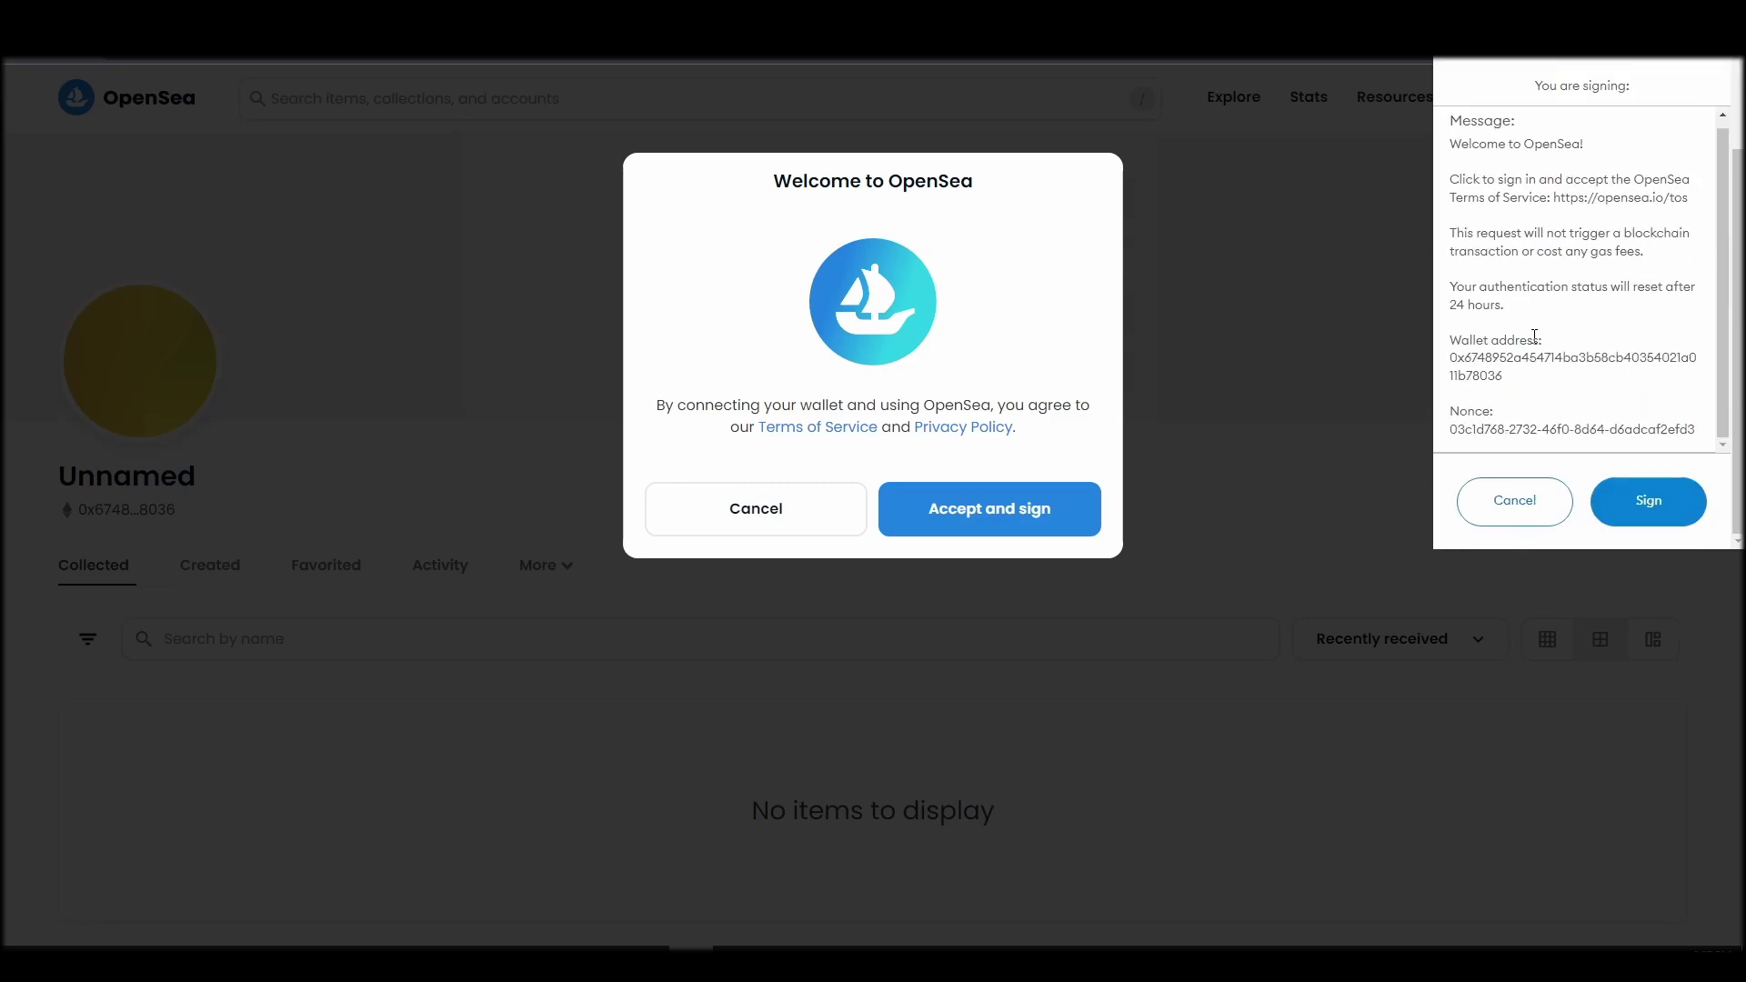
scroll(1535, 336, "up", 1)
left_click(1645, 505)
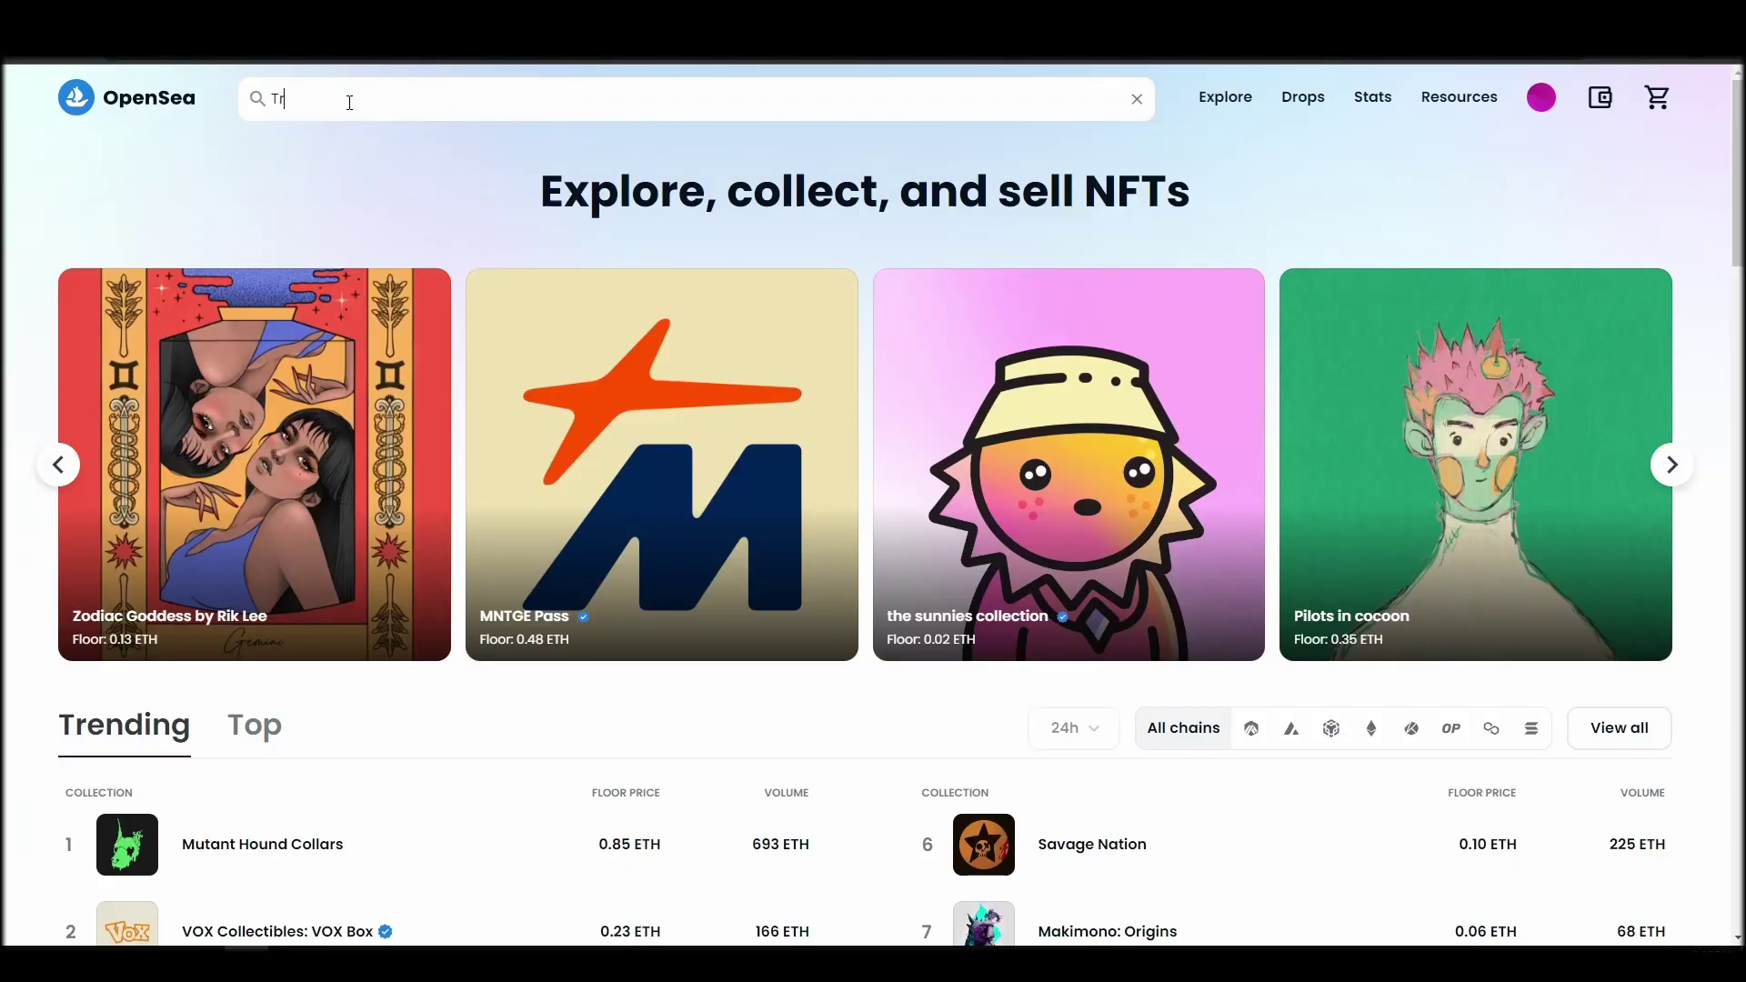
type("rse P")
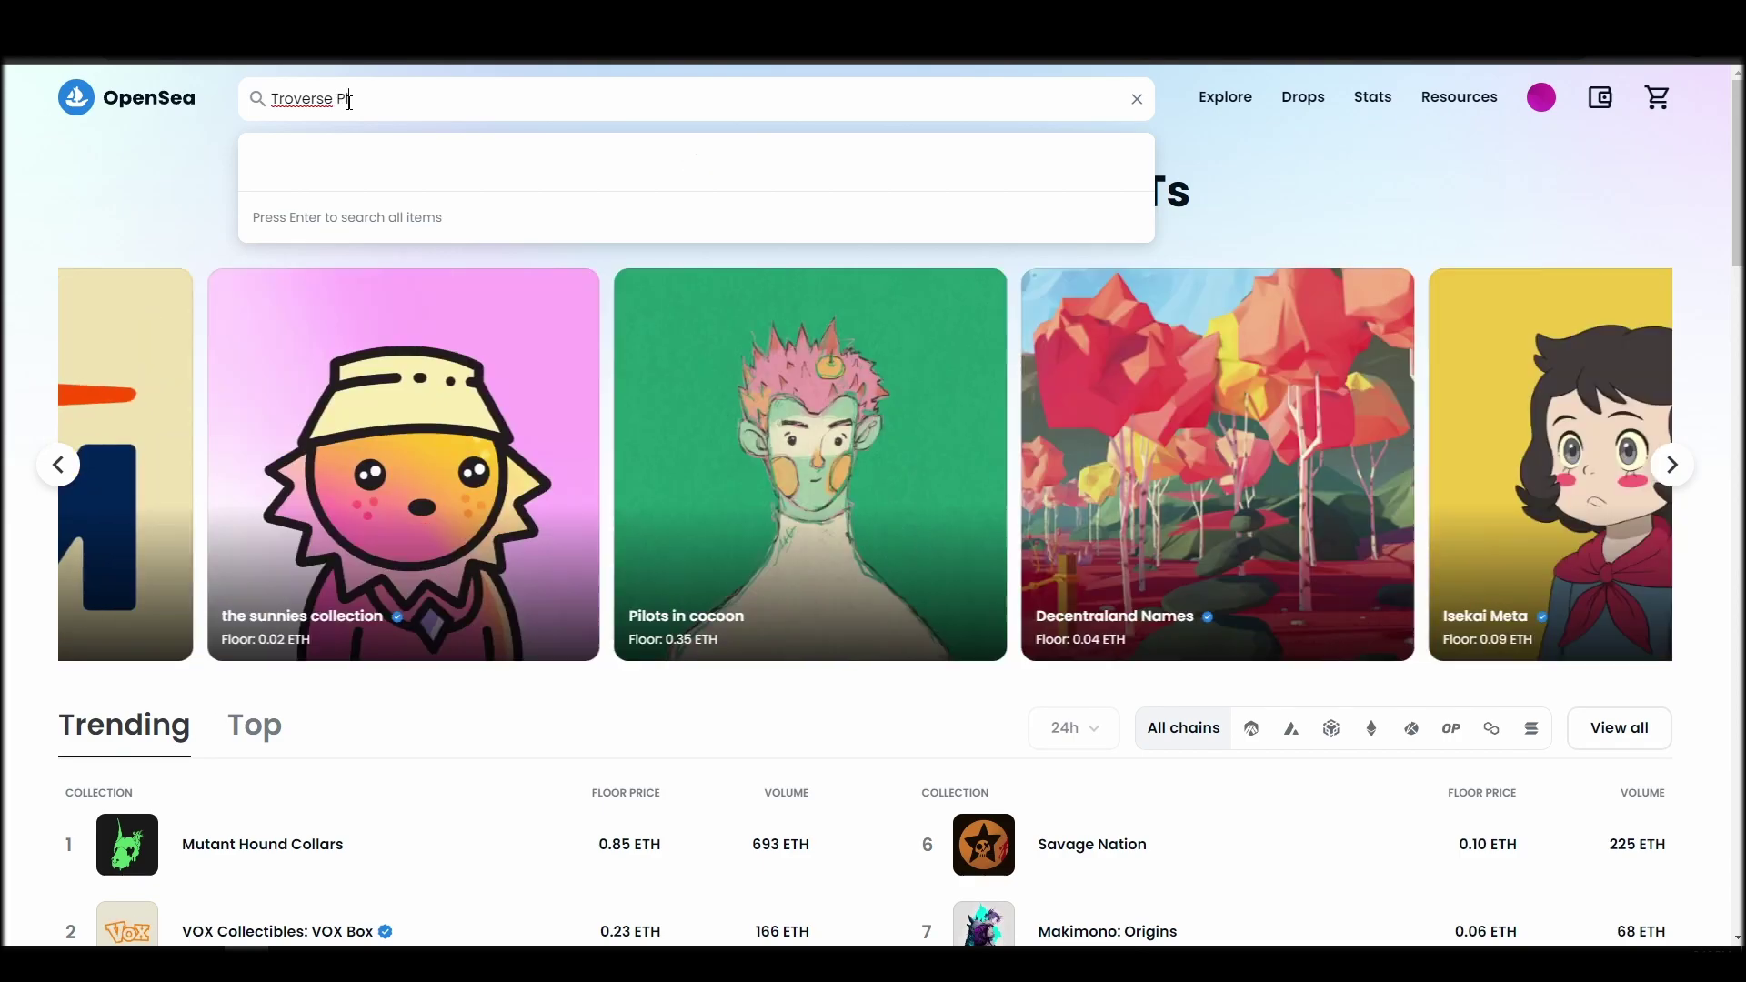
type("lanets")
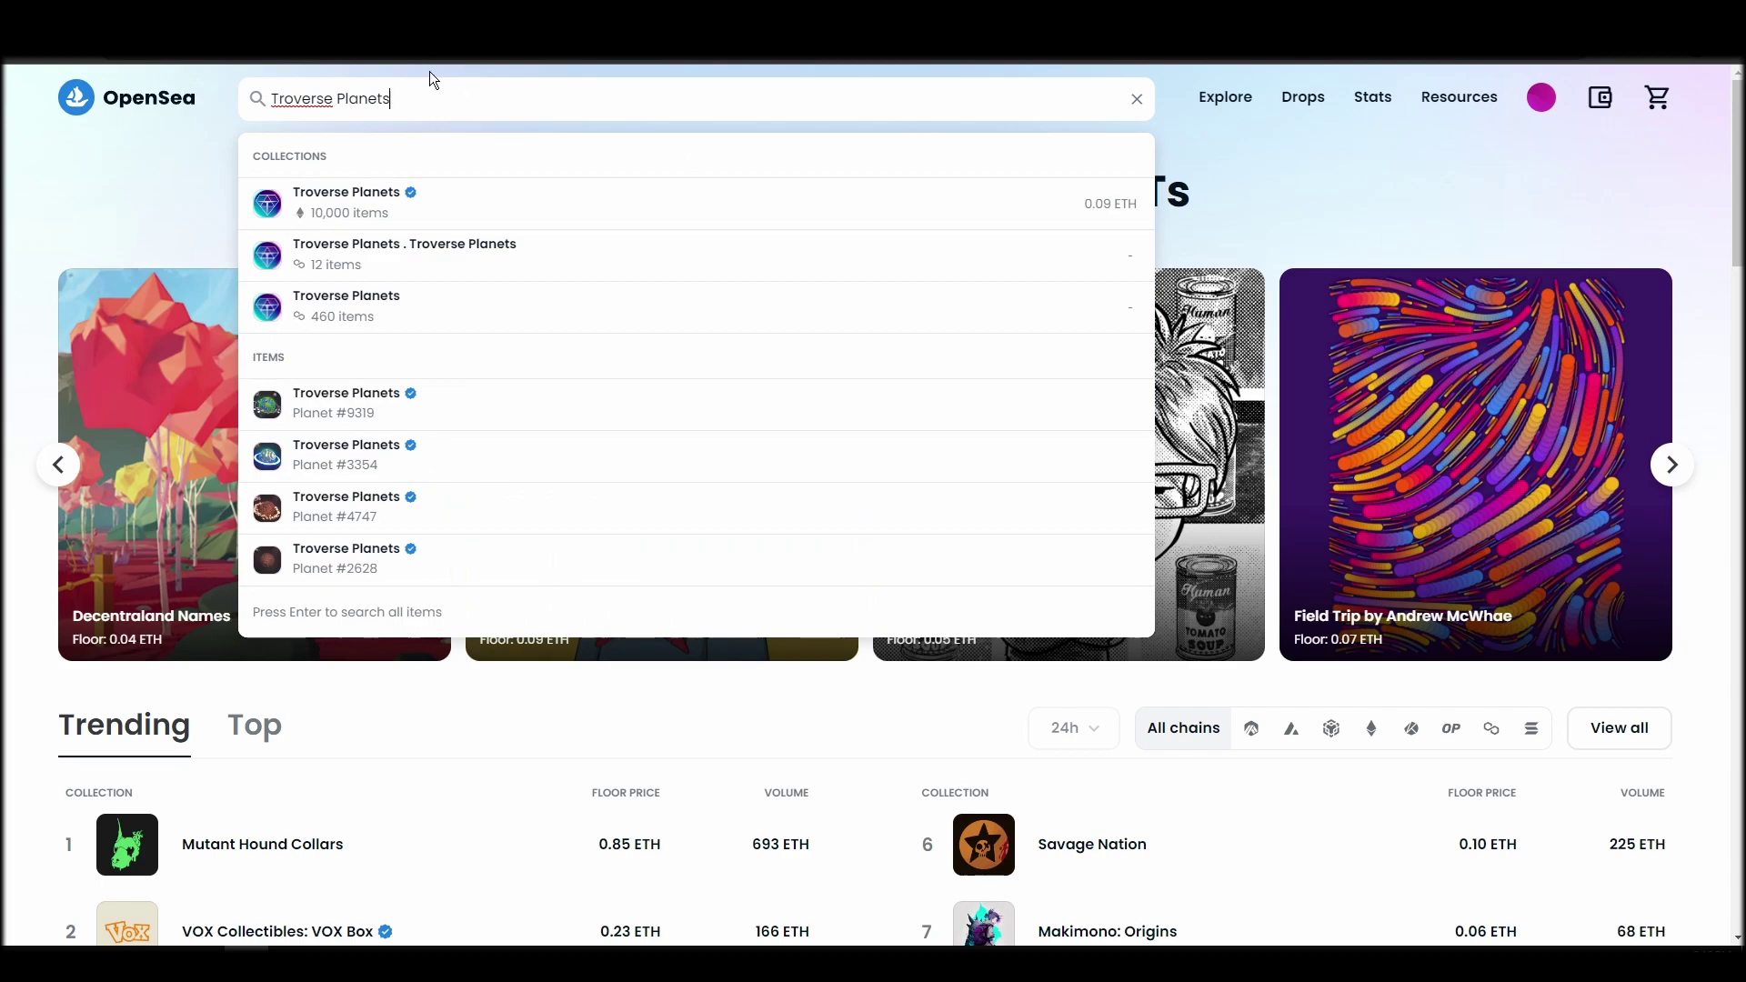
Go into the Troverse Planets collection and bring up the Planet #3193 listing at 0.125 ETH
left_click(356, 197)
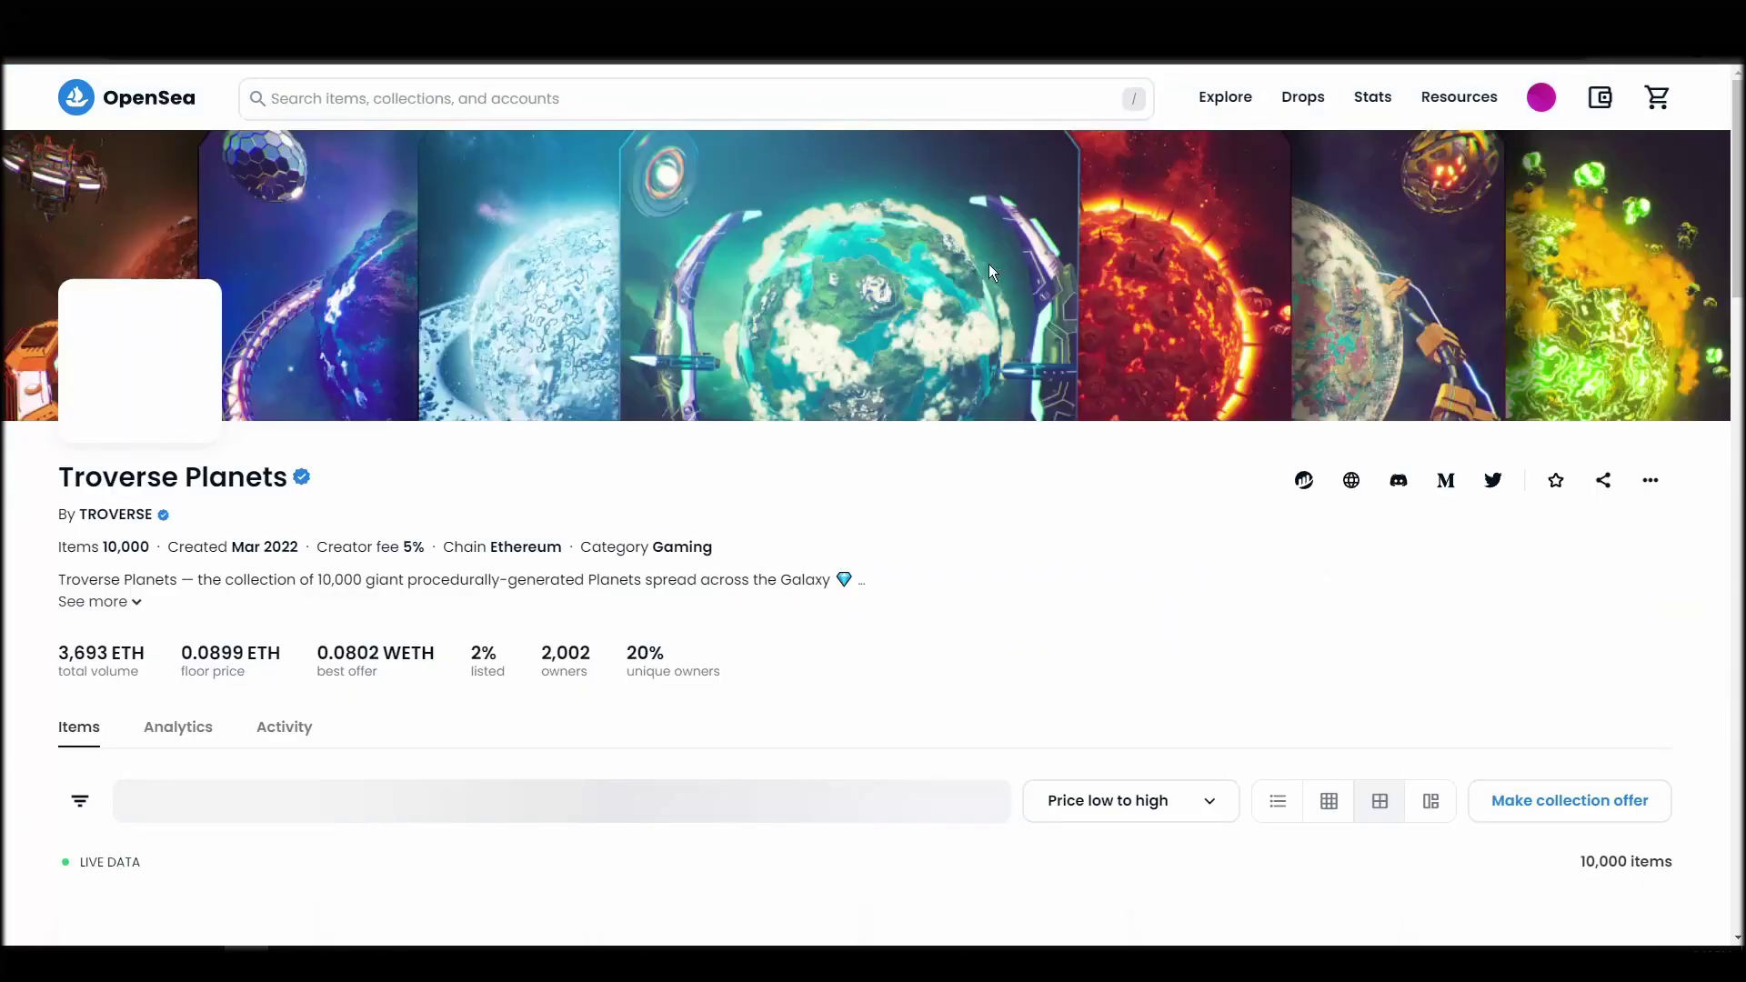
scroll(937, 336, "down", 3)
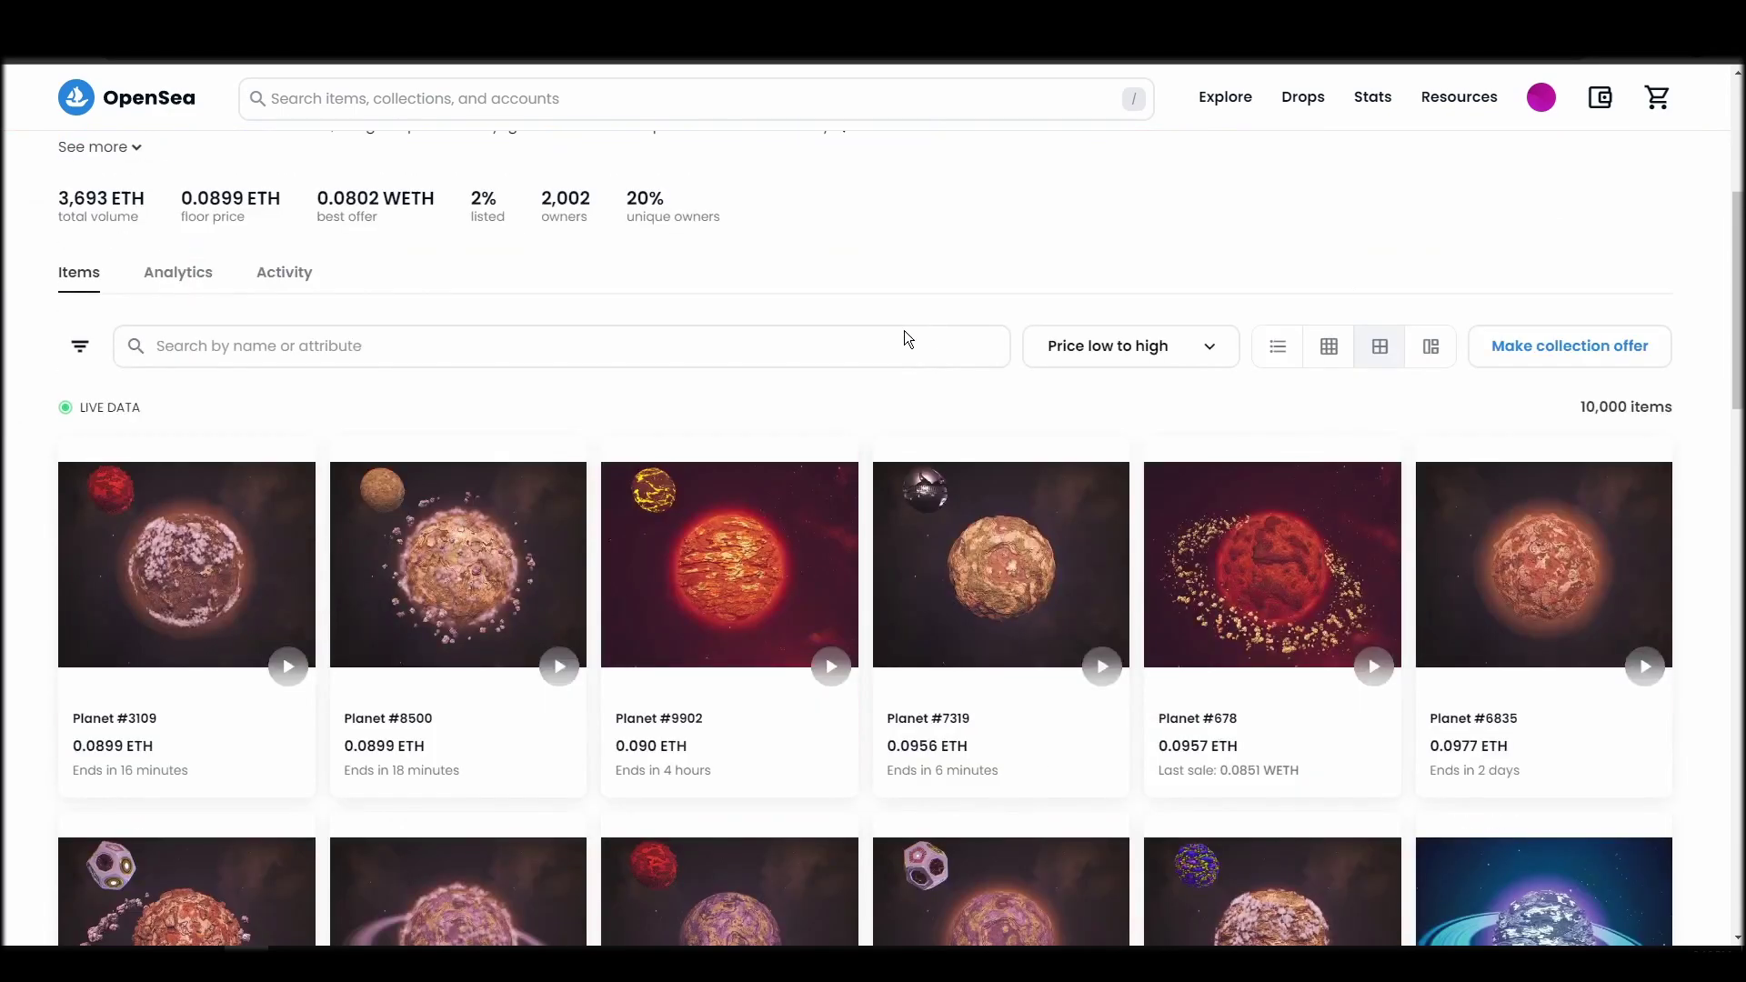
scroll(903, 330, "down", 3)
scroll(709, 418, "down", 2)
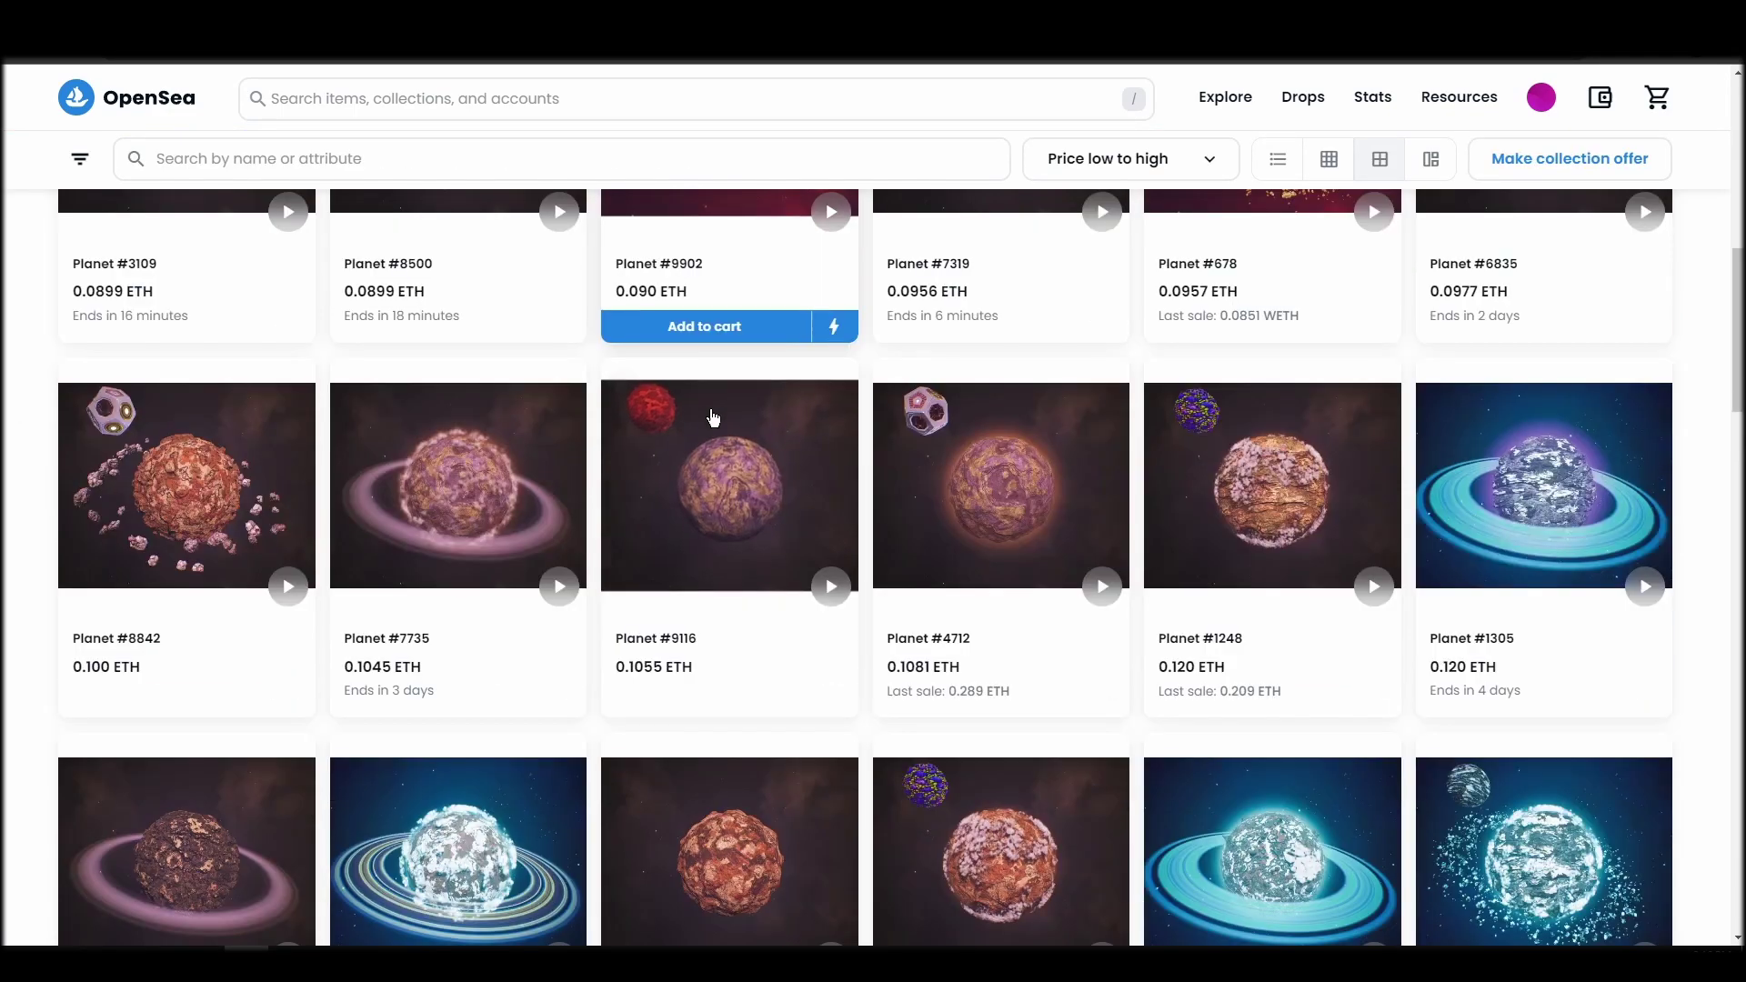
scroll(896, 417, "down", 1)
scroll(732, 496, "down", 2)
mouse_move(729, 586)
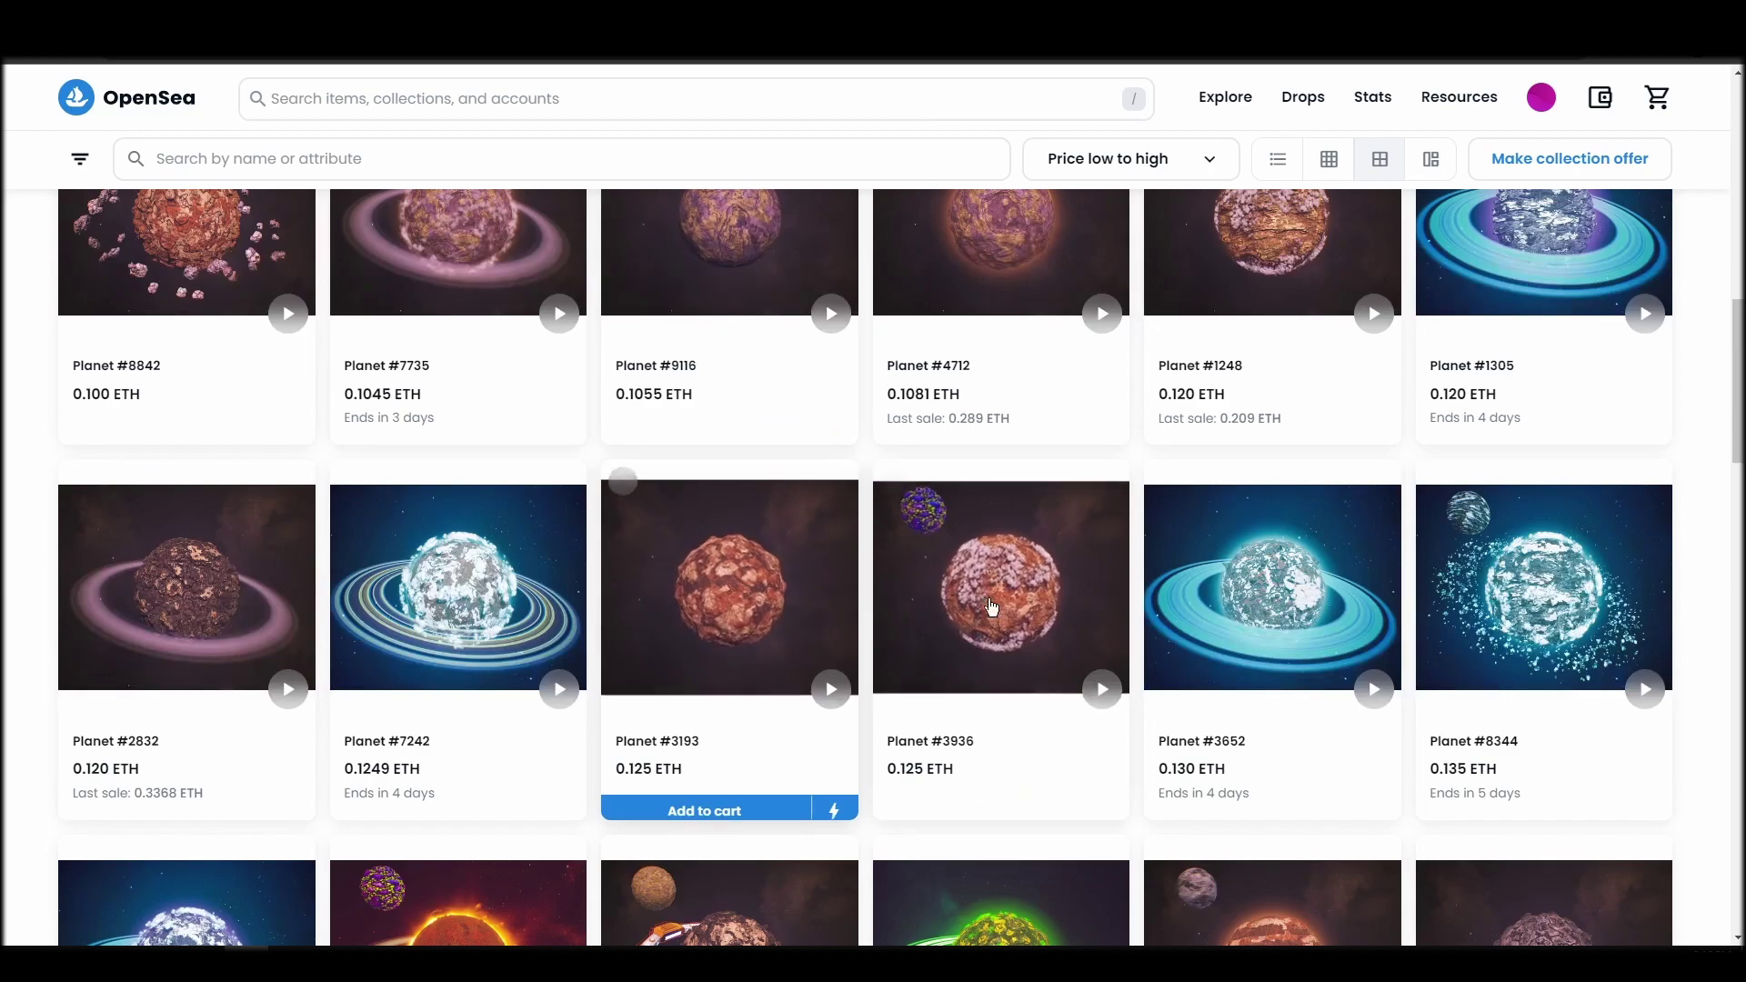
left_click(700, 563)
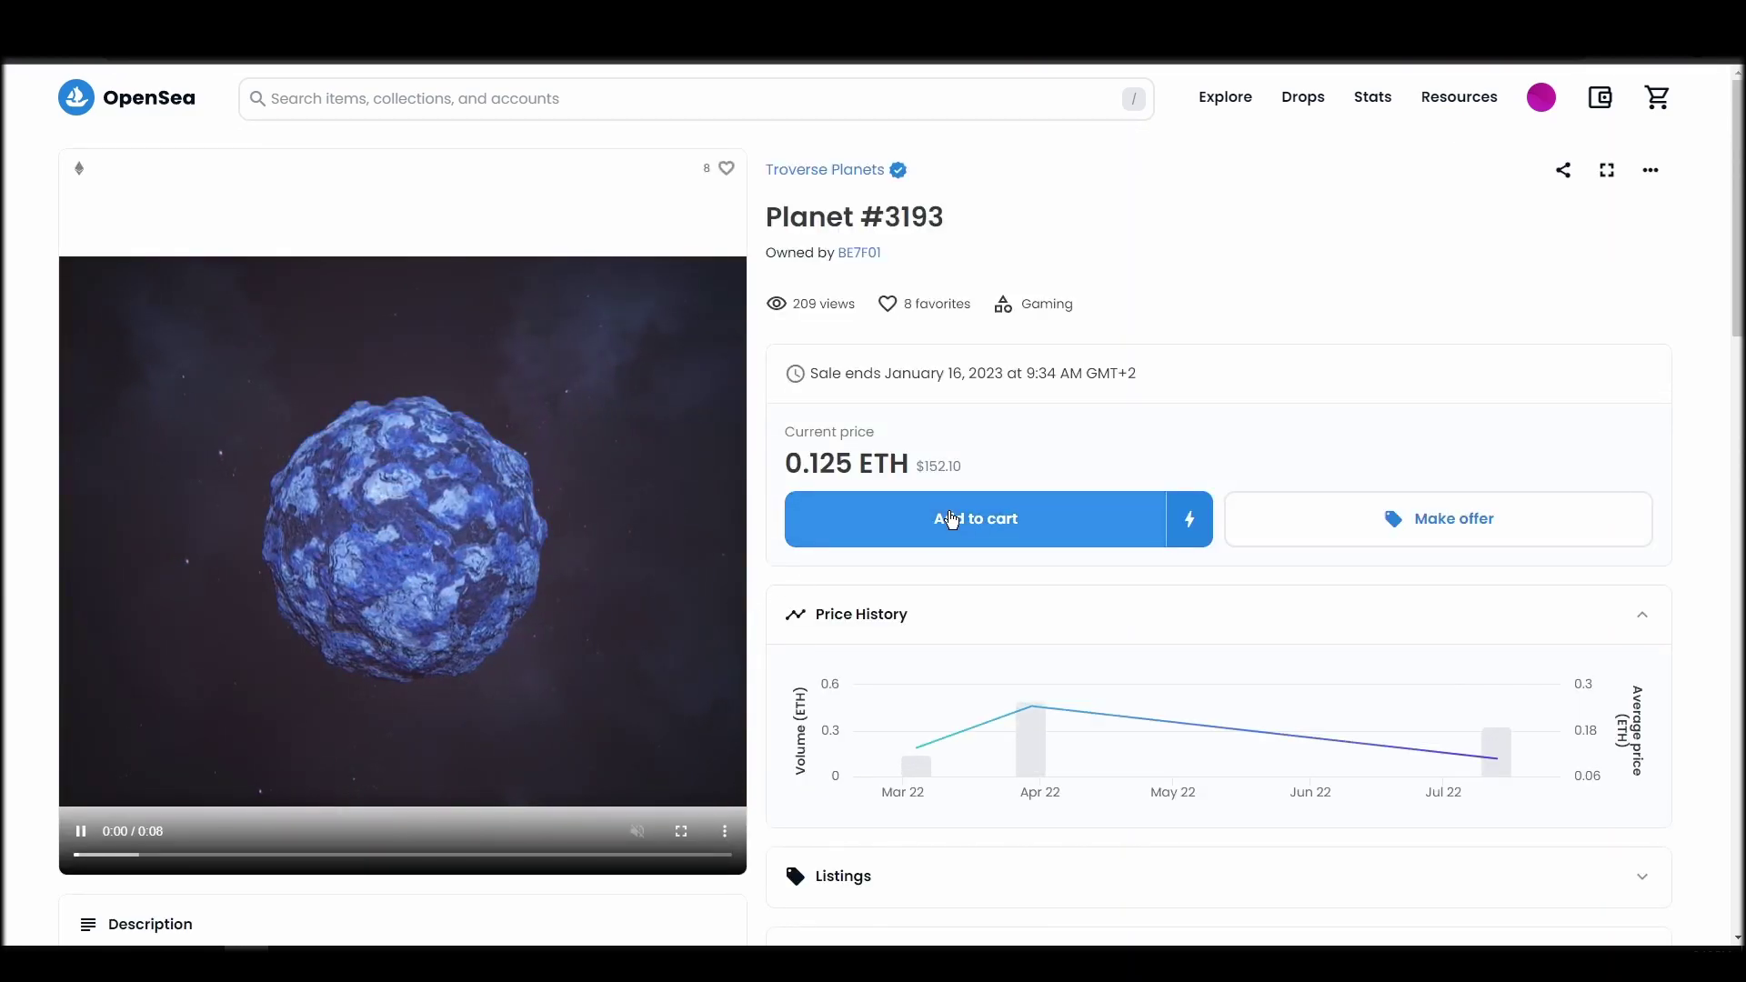
Put Planet #3193 in the cart and review the 1-item cart totaling 0.125 ETH
left_click(957, 534)
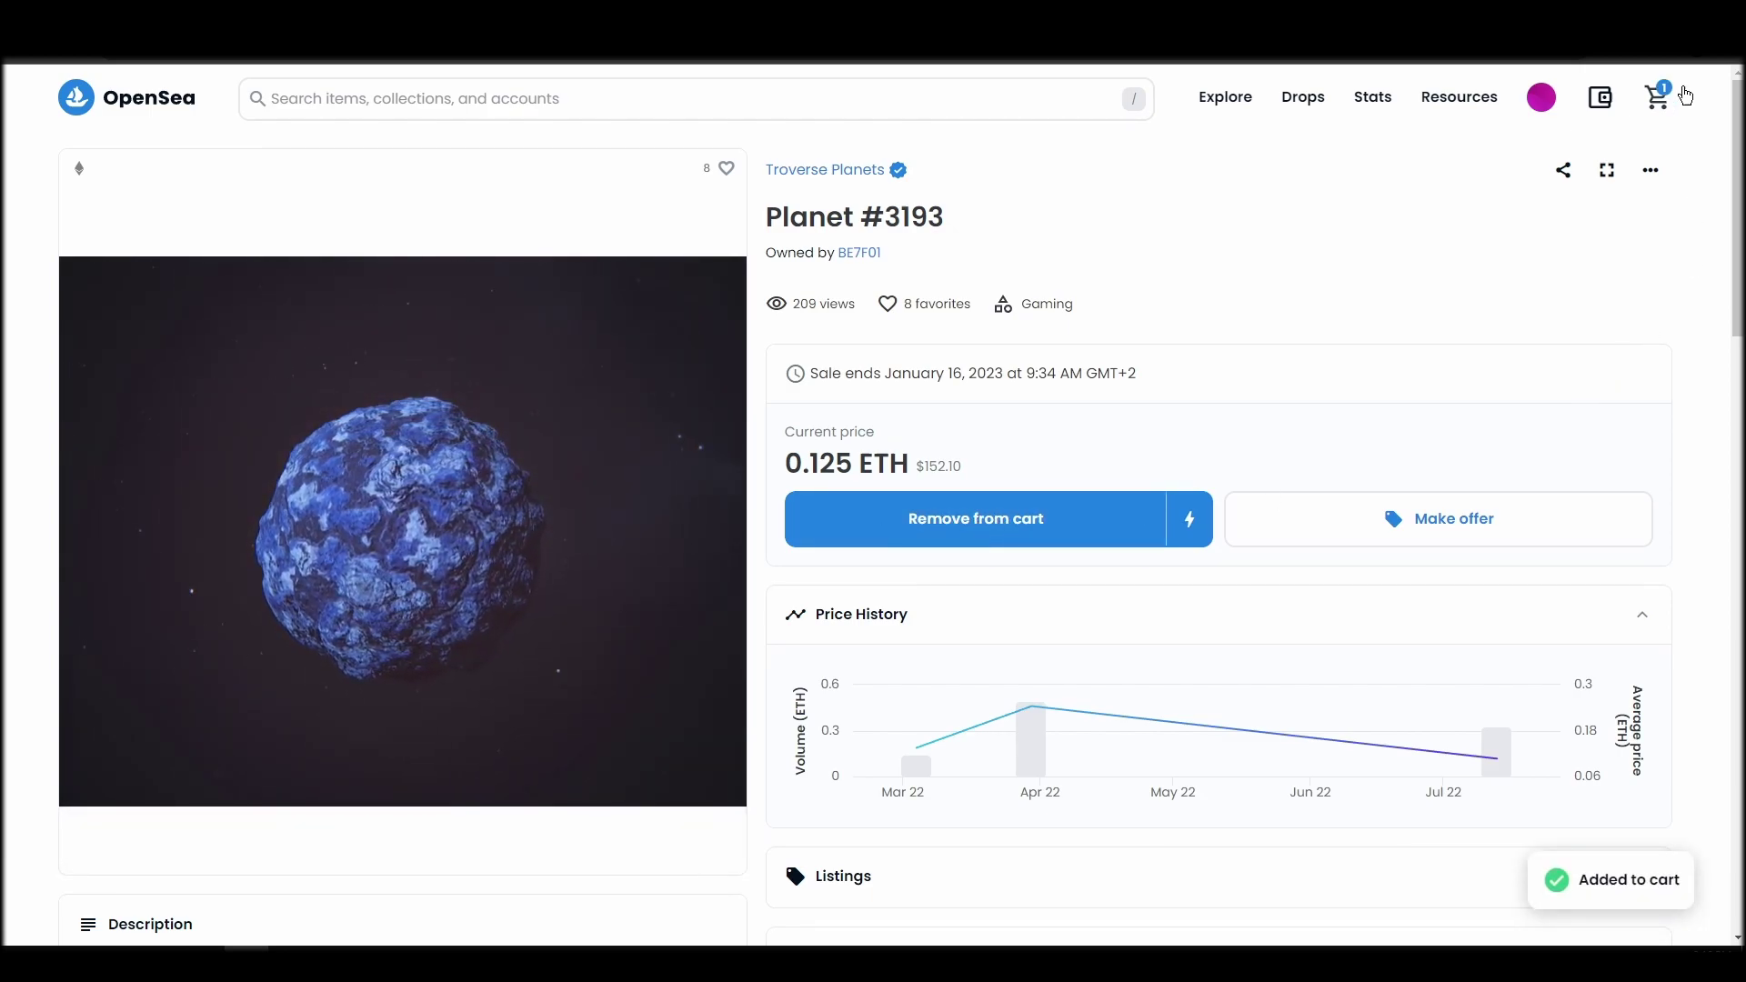
left_click(1662, 97)
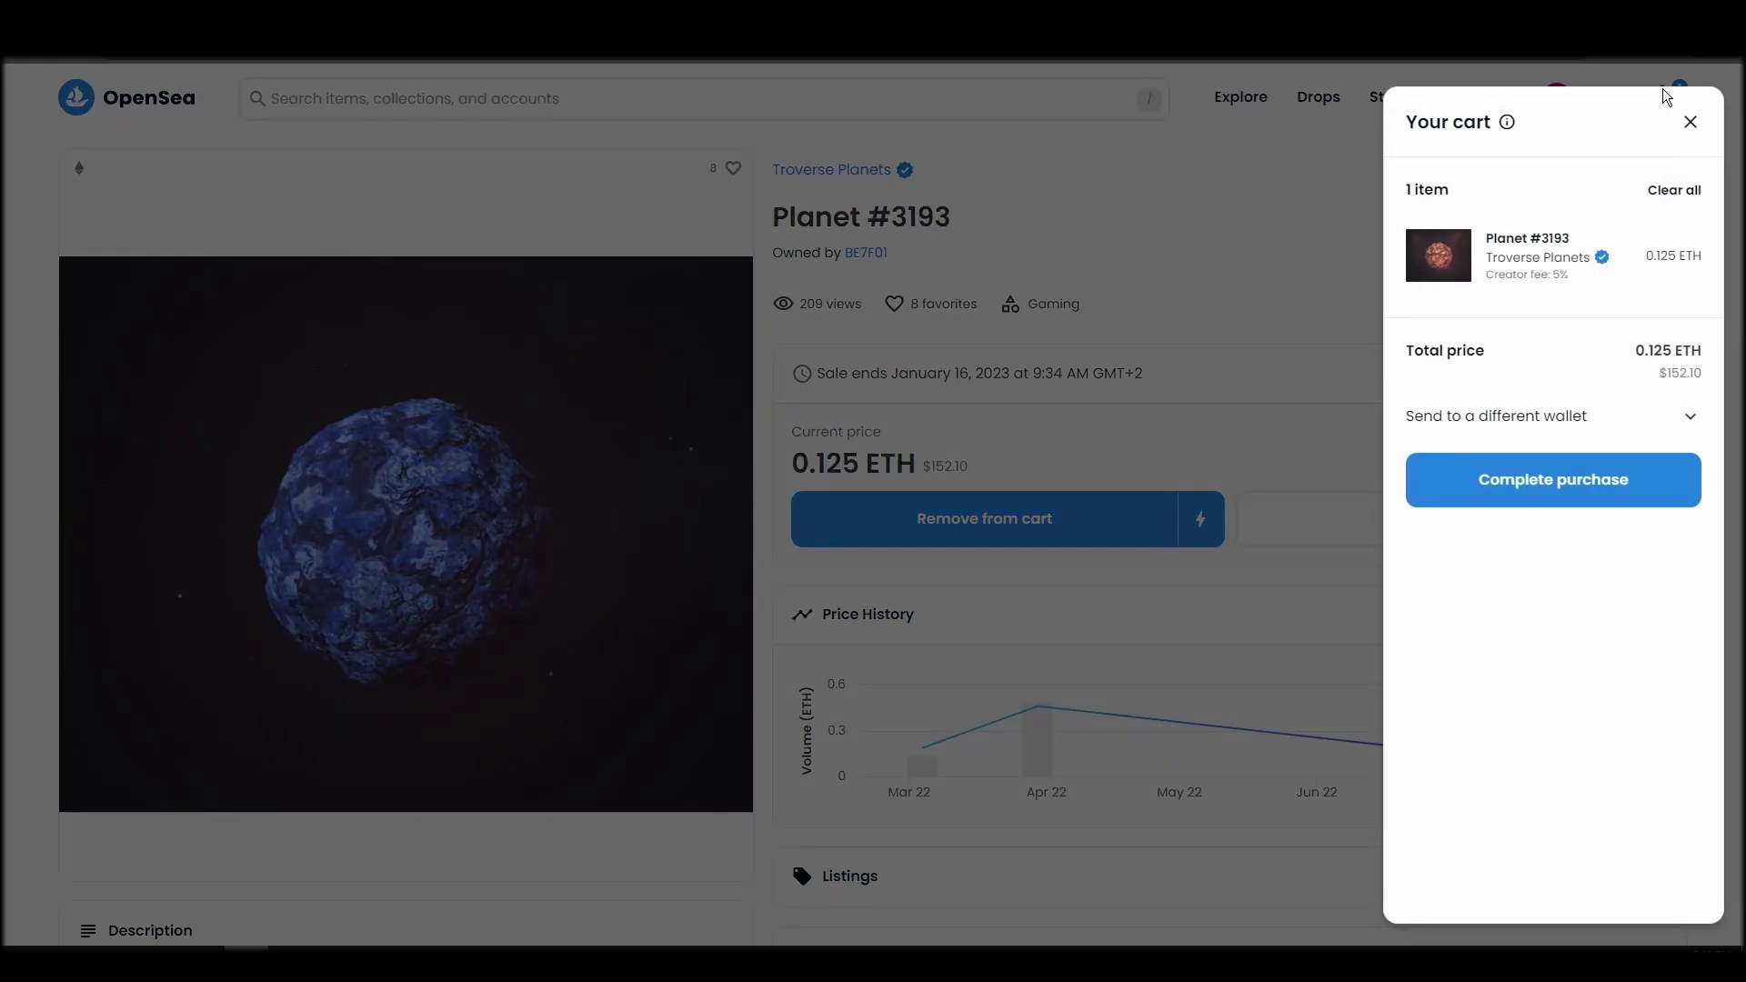